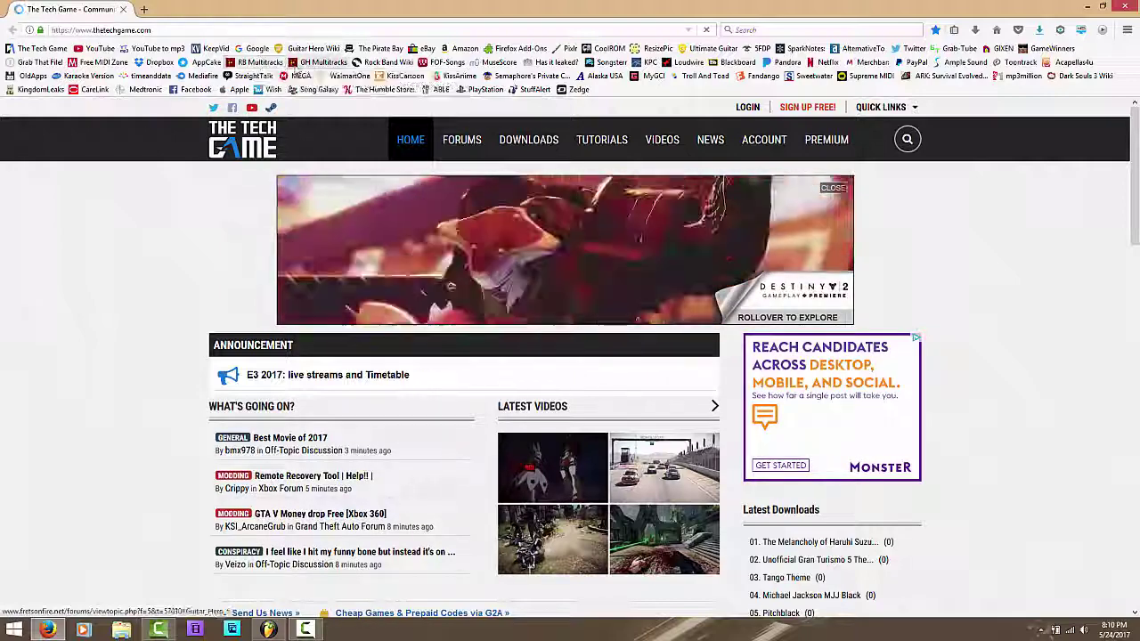
Step: Open the RB Multitracks bookmark, dismiss the insecure-login warnings, and log in with the saved account
click(262, 64)
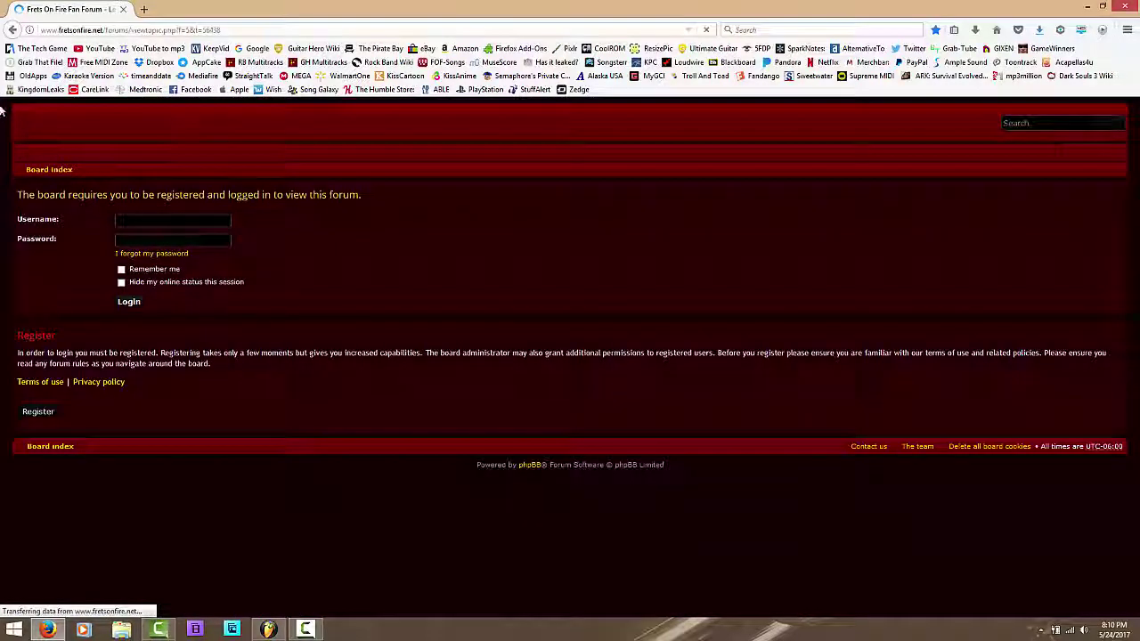
click(73, 322)
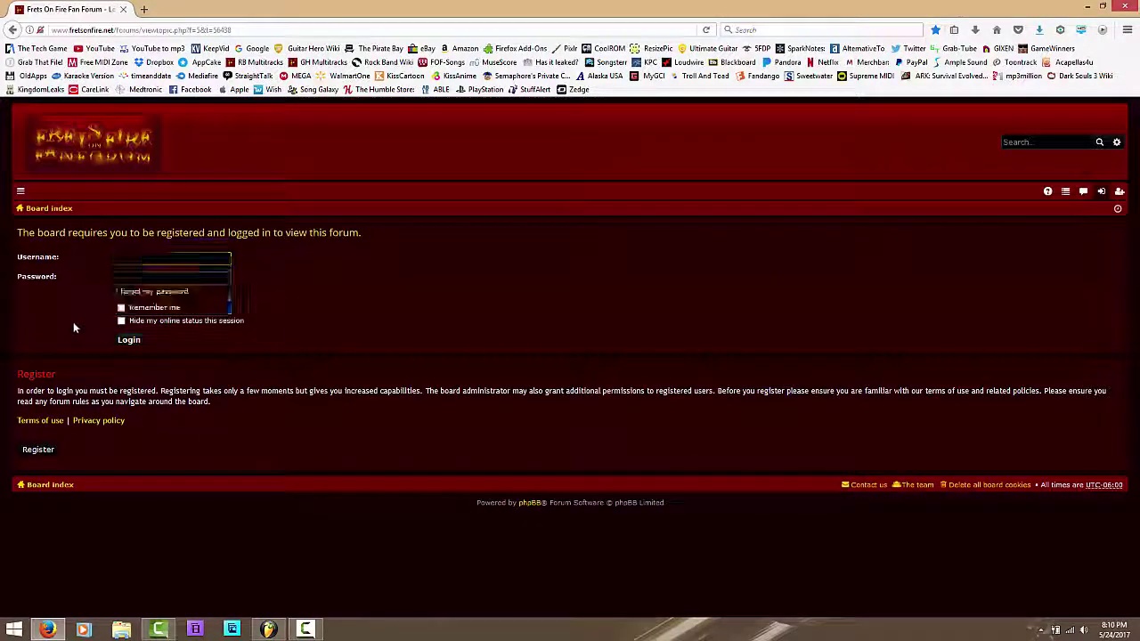
click(169, 278)
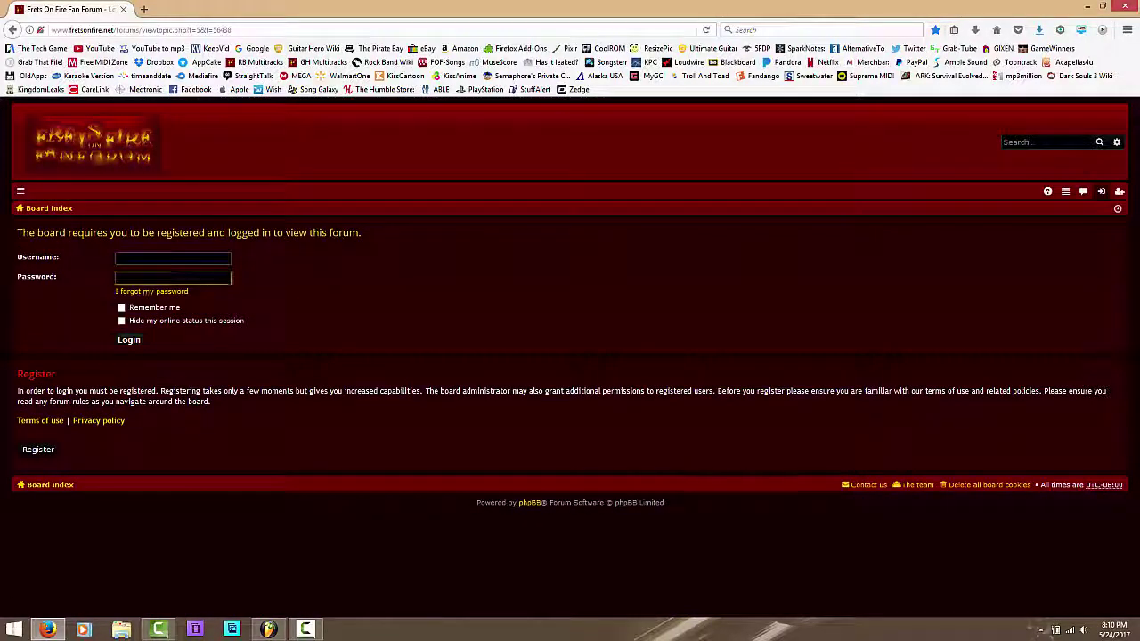
click(68, 290)
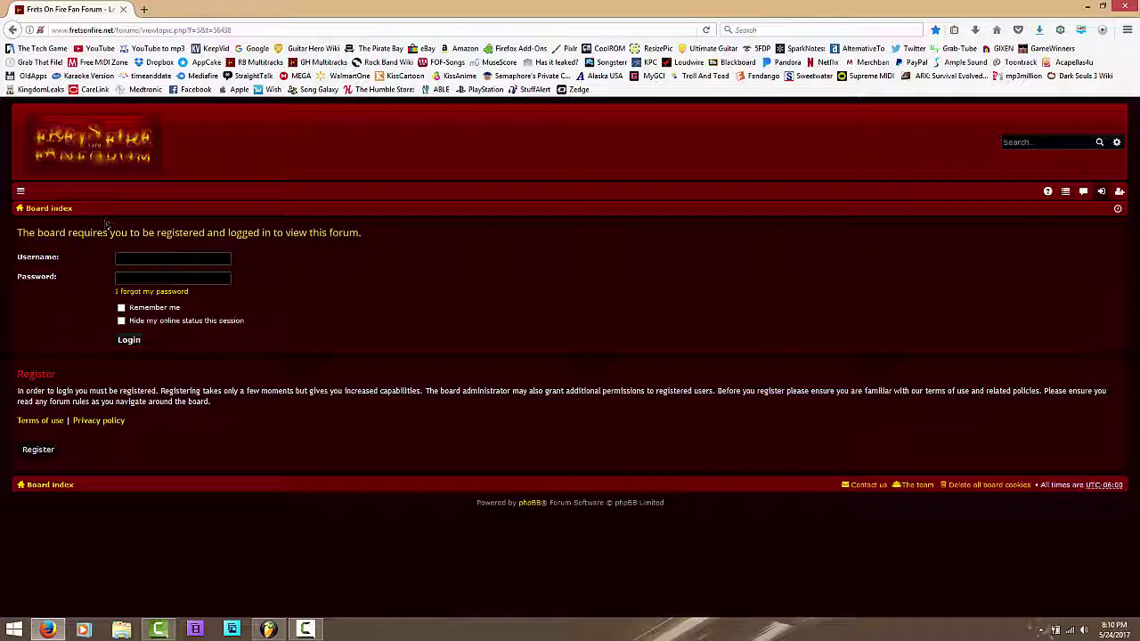
click(139, 263)
click(155, 356)
click(210, 257)
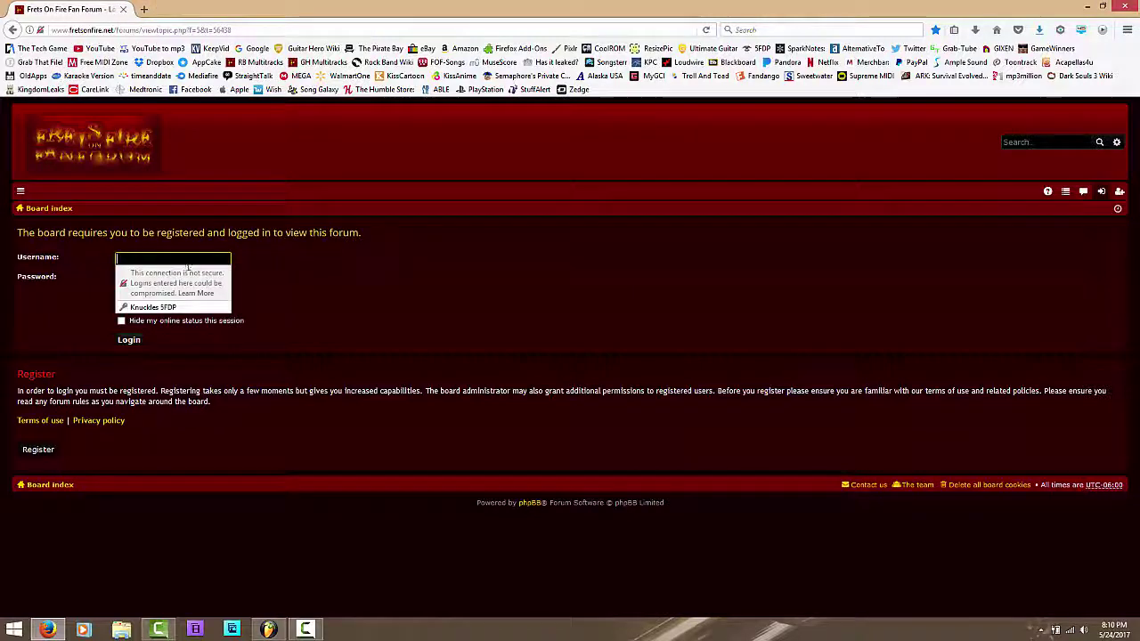
click(177, 311)
click(129, 340)
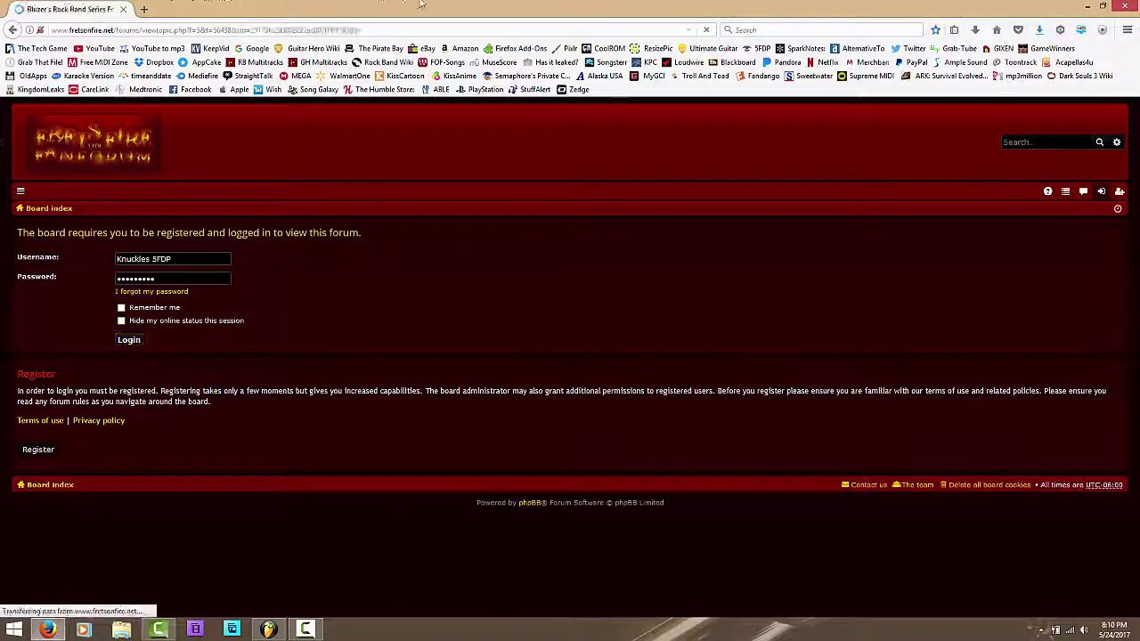
Step: Scroll the first post past the Phase Shift logo, Q&A and Change Log to the Contents list
scroll(306, 298, down, 3)
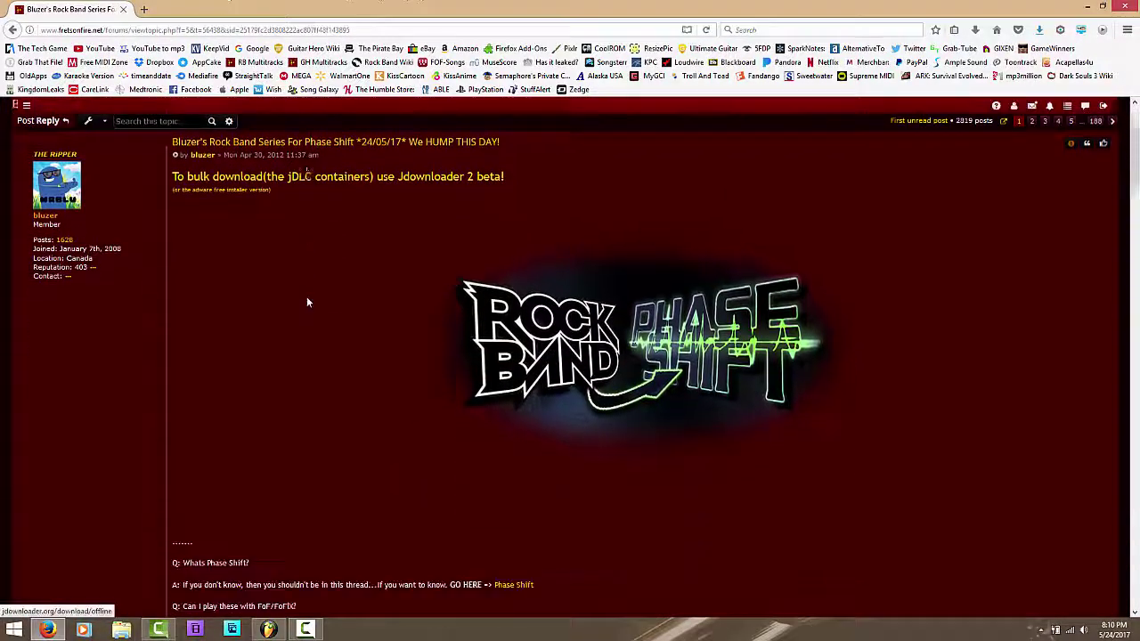
scroll(306, 296, up, 3)
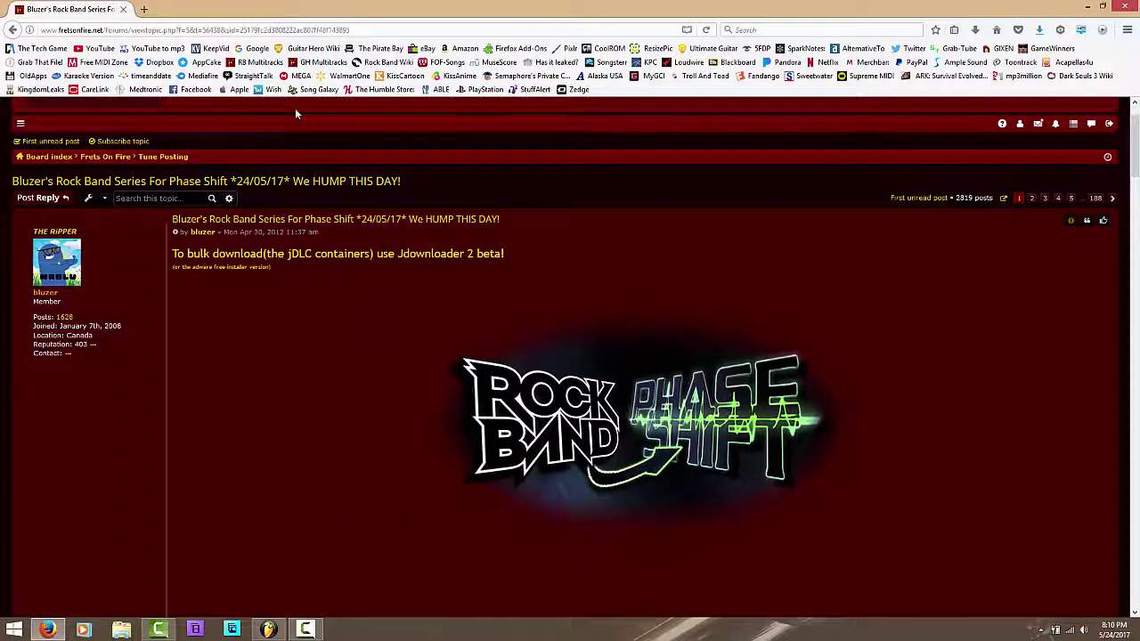
scroll(432, 365, down, 1)
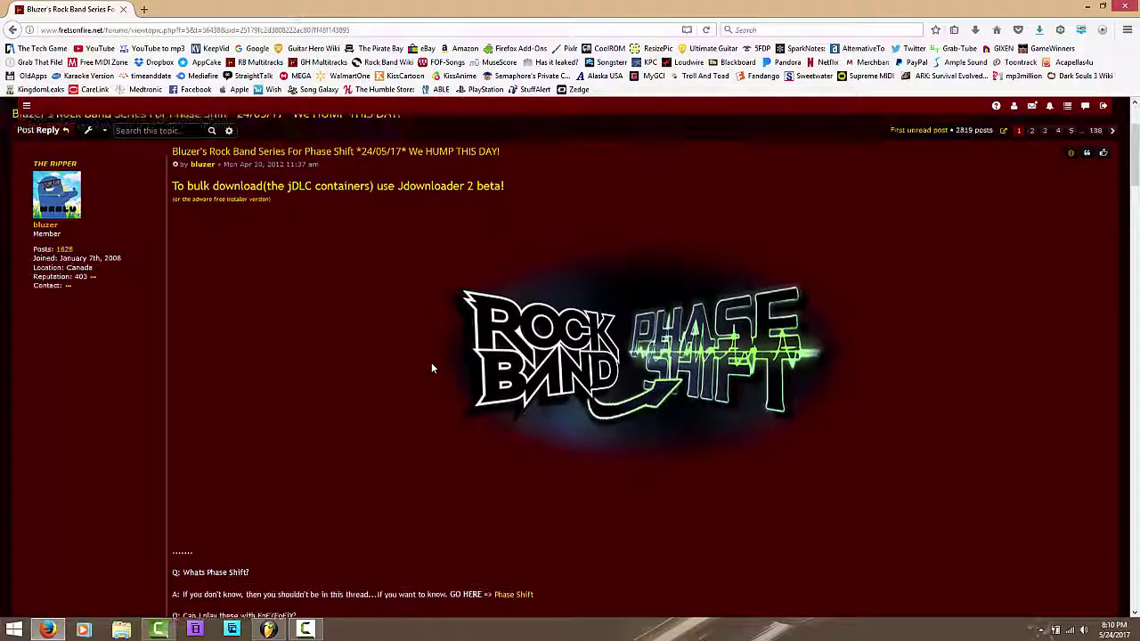
scroll(431, 366, up, 2)
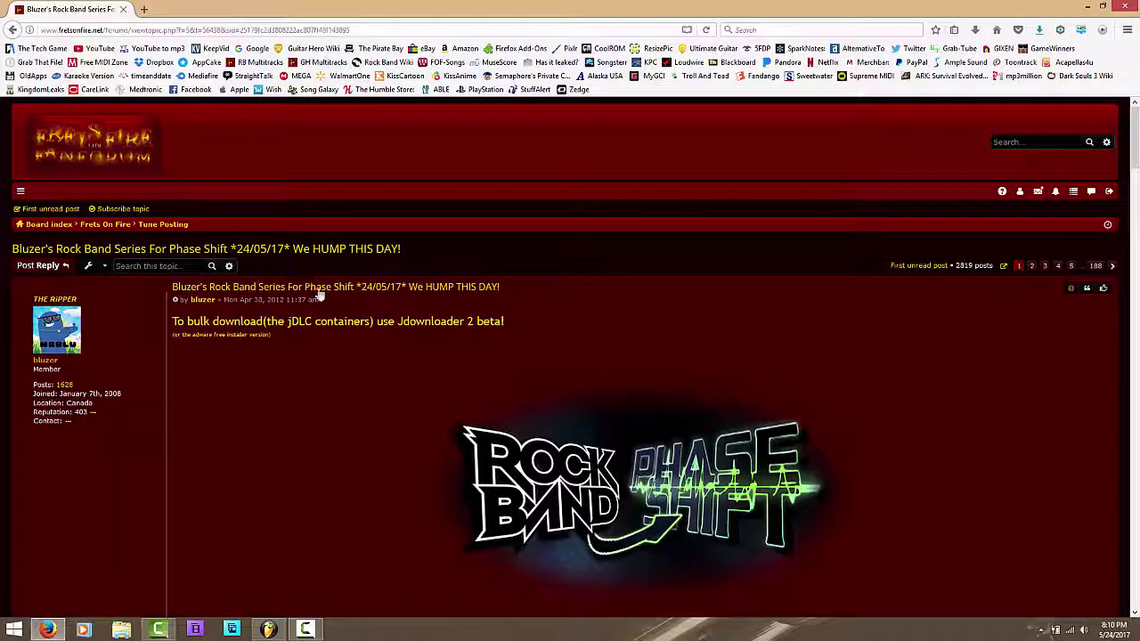
scroll(341, 312, down, 3)
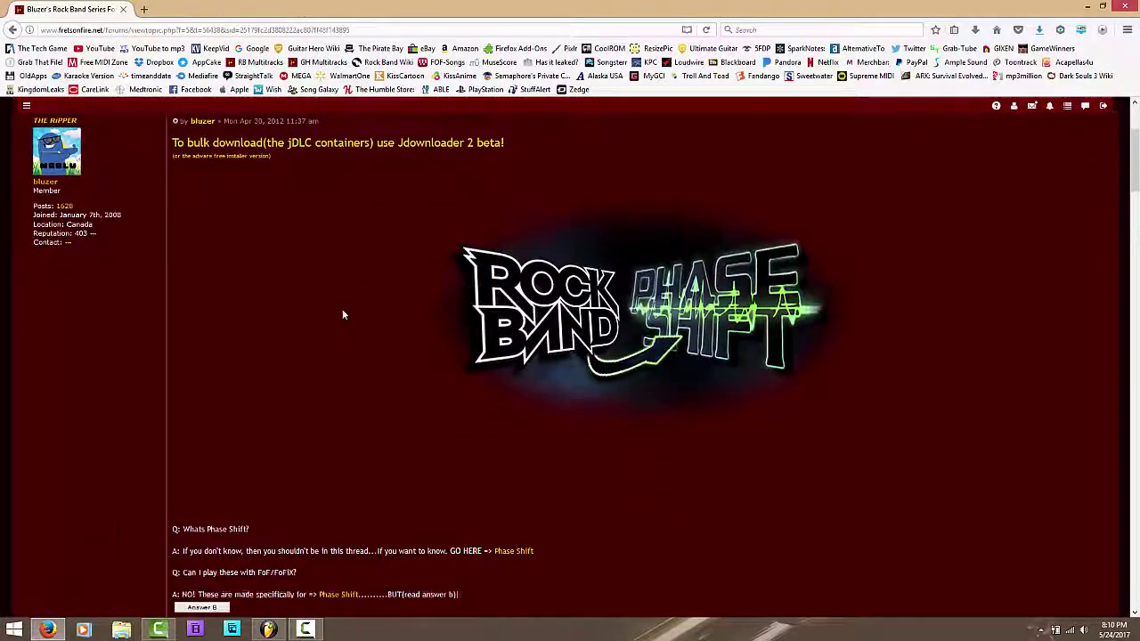
scroll(342, 314, up, 1)
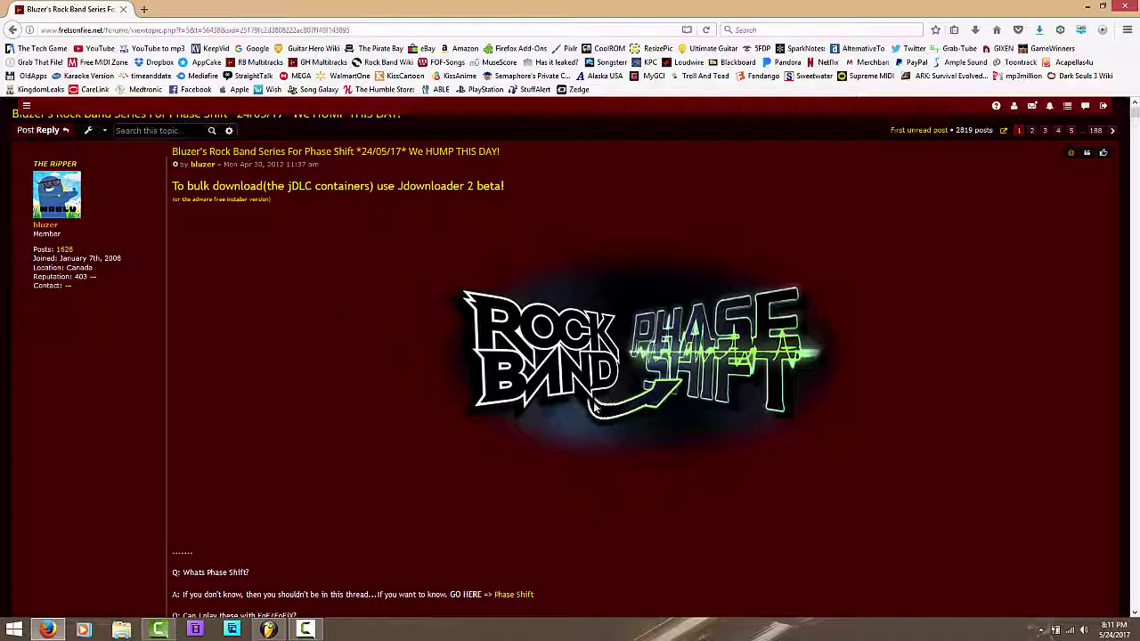
scroll(205, 359, down, 5)
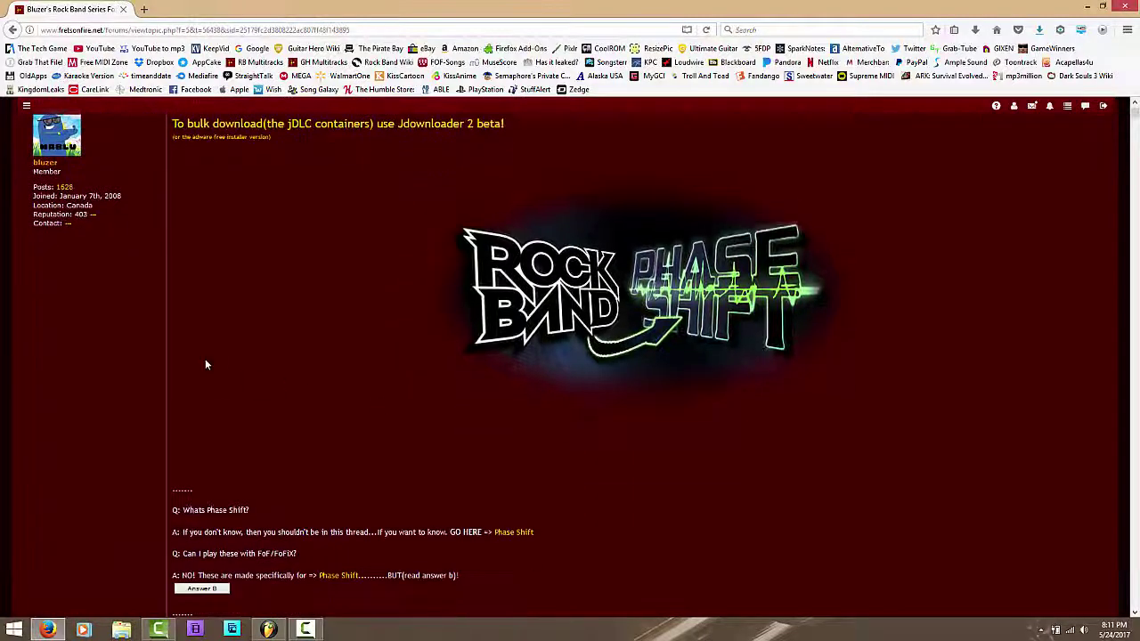
scroll(570, 356, down, 2)
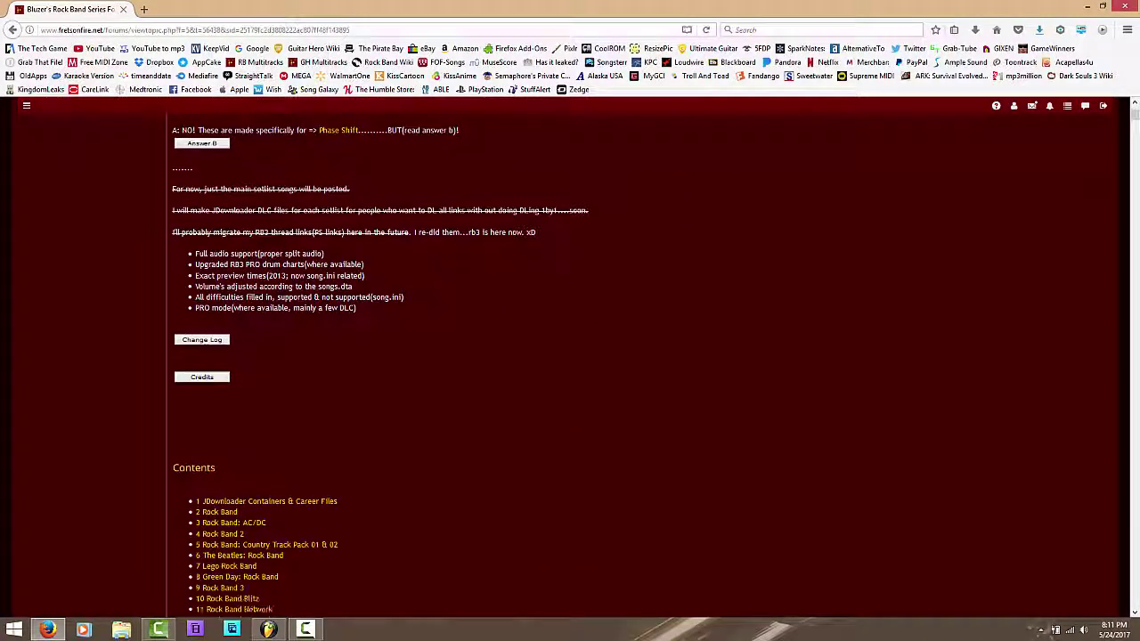
scroll(205, 363, down, 3)
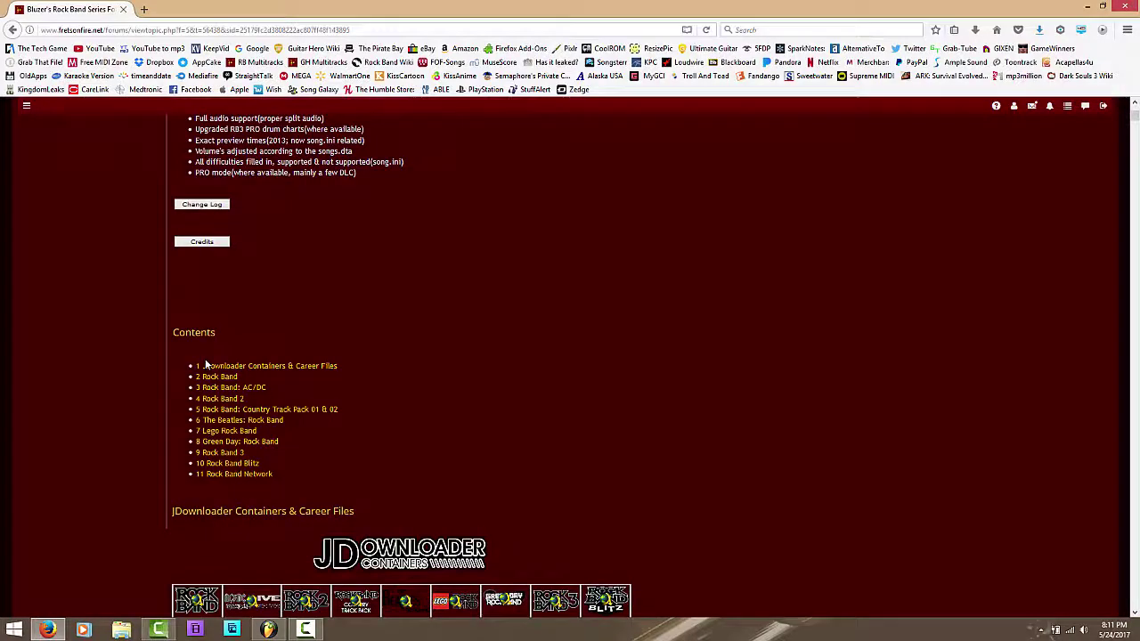
scroll(204, 363, down, 6)
scroll(205, 363, up, 5)
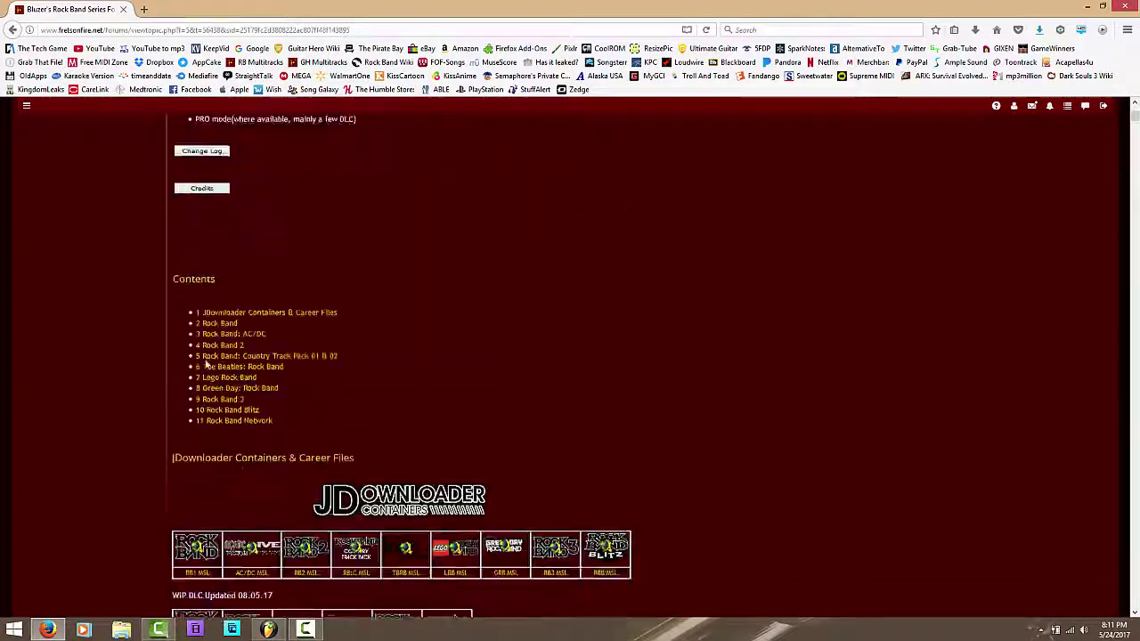
scroll(206, 364, up, 1)
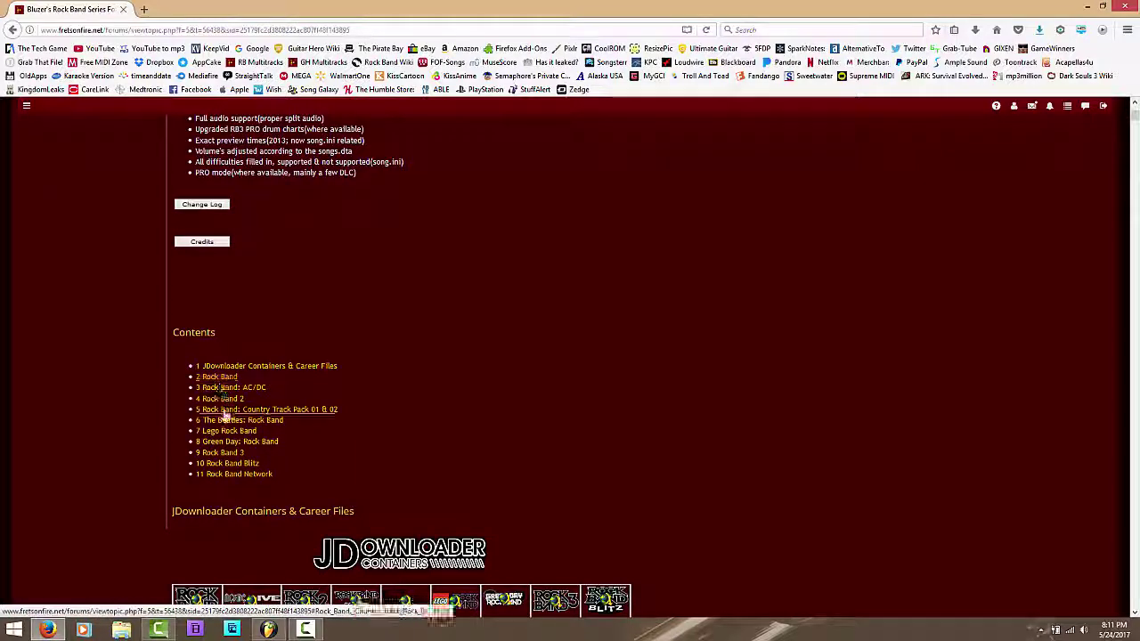
Step: Jump to the Green Day: Rock Band section, return to the top, and expand the Change Log
click(233, 442)
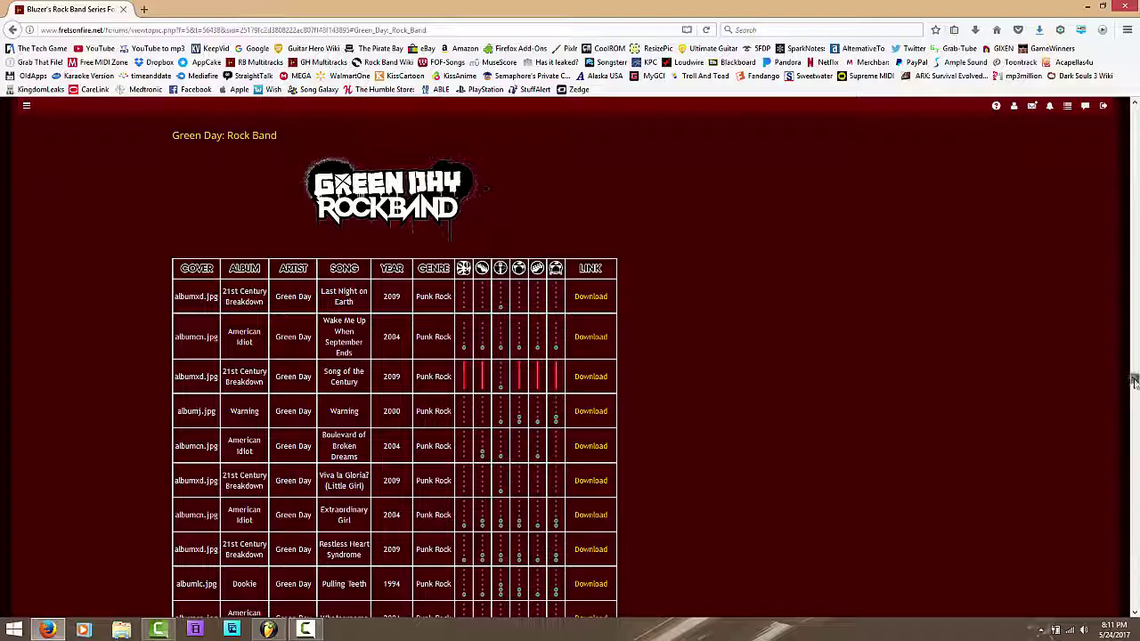
drag(1133, 381, 1133, 116)
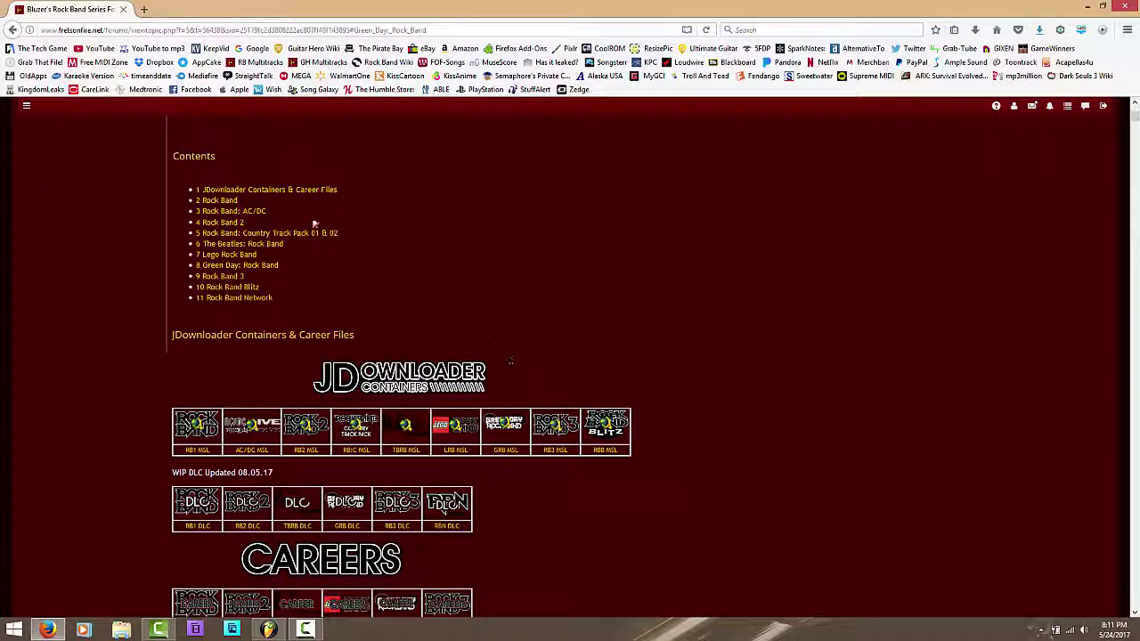
scroll(214, 254, up, 5)
scroll(216, 257, down, 1)
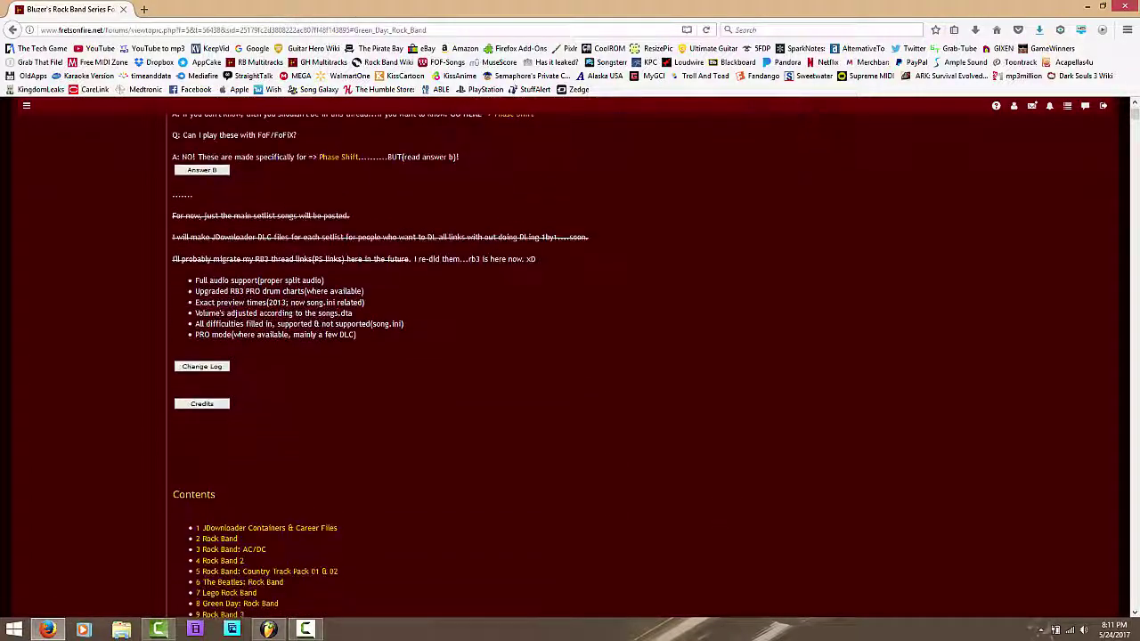
click(214, 368)
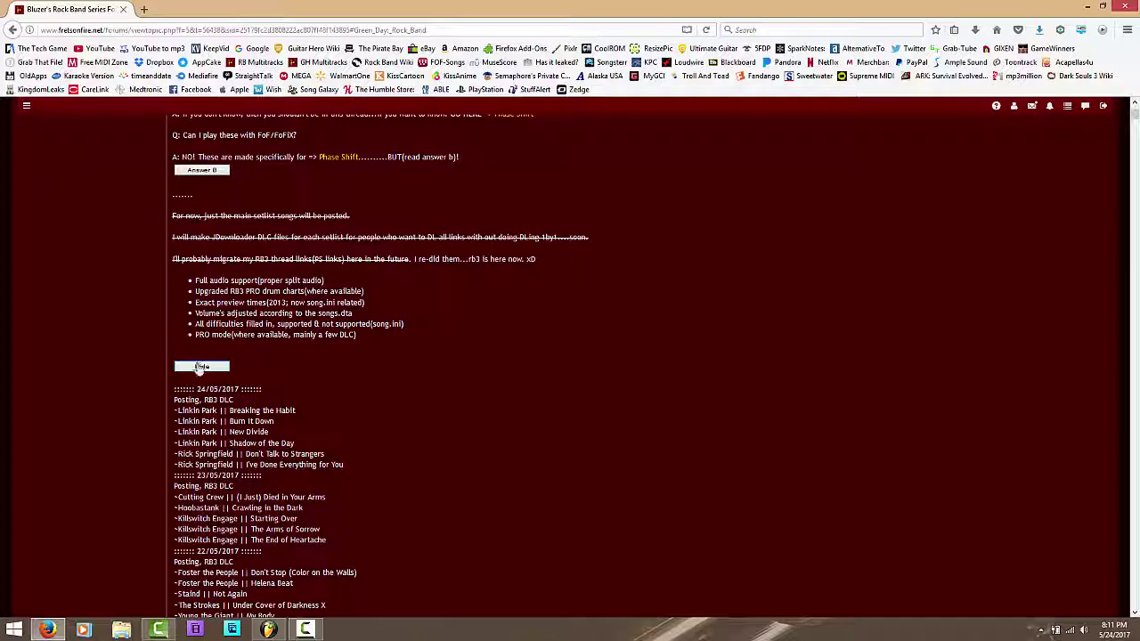
Step: Collapse the change log and scroll down to the Judas Priest Screaming For Vengeance table
click(201, 367)
scroll(210, 392, down, 10)
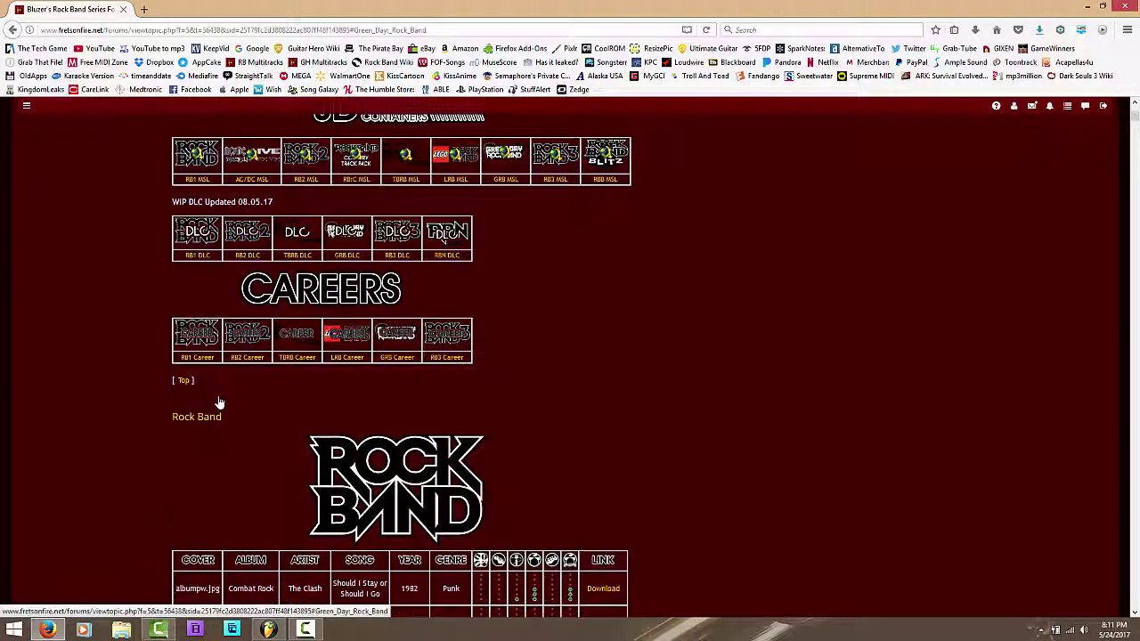
scroll(219, 403, down, 15)
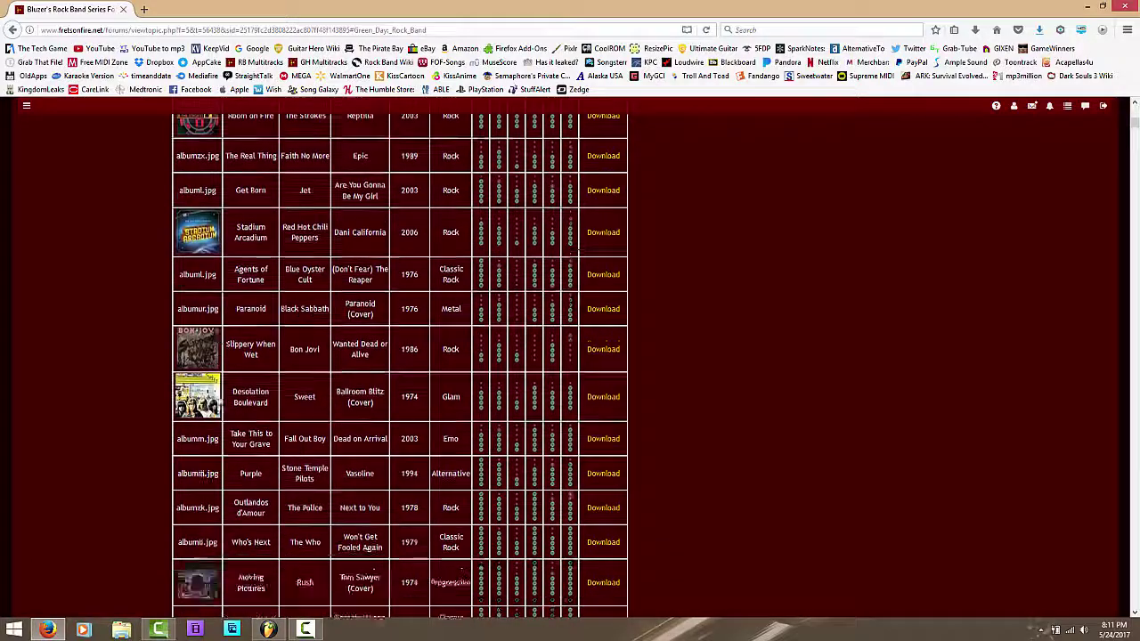
scroll(219, 402, down, 15)
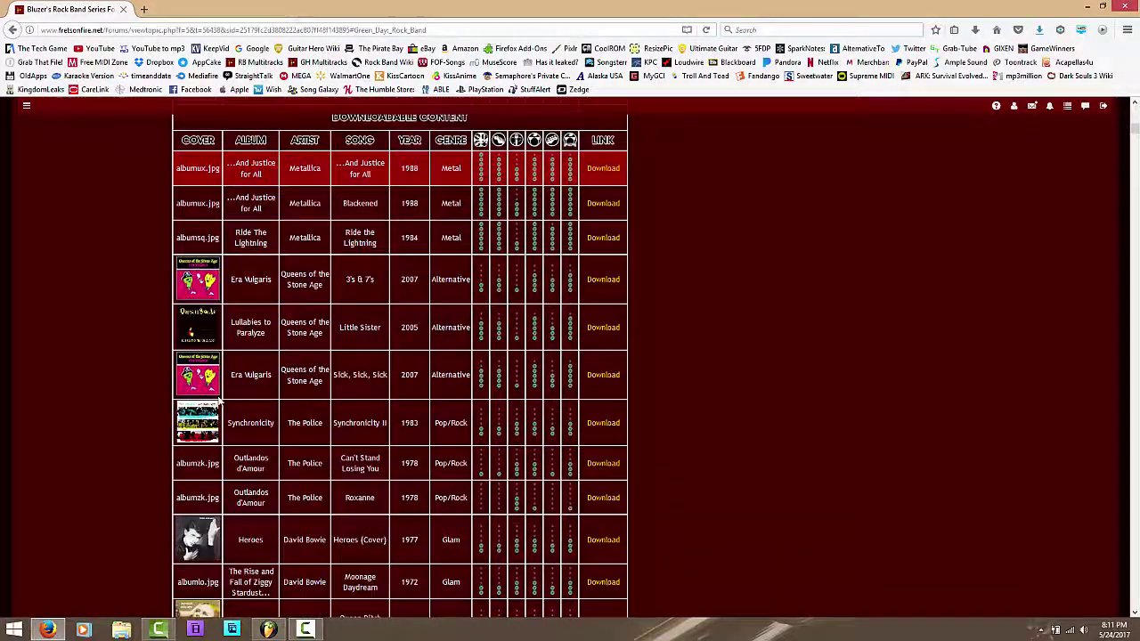
scroll(219, 403, down, 15)
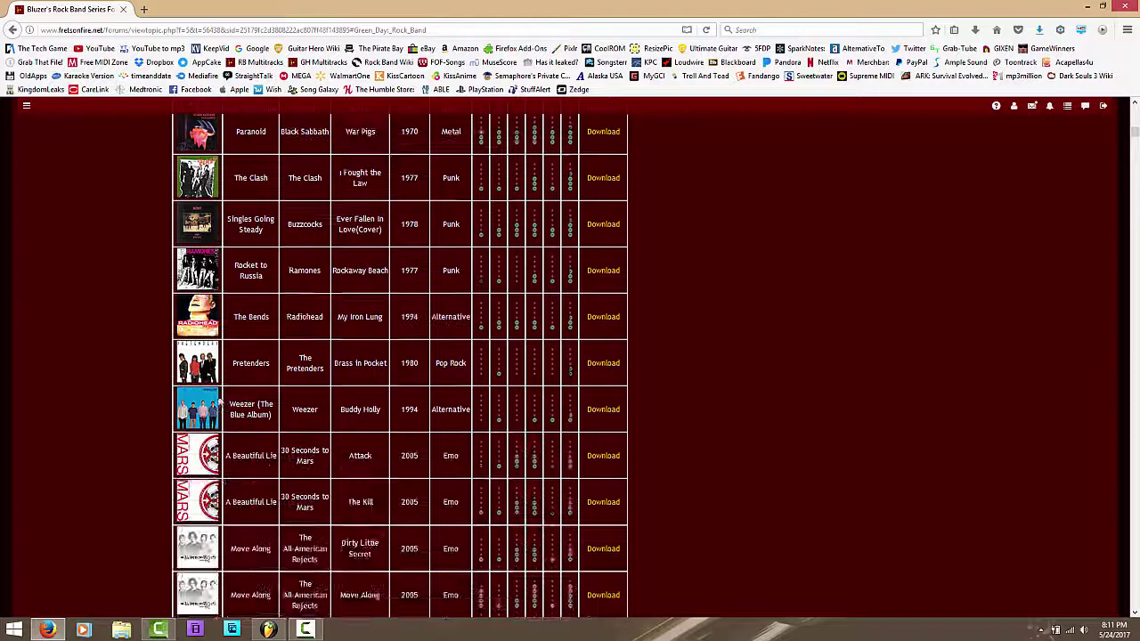
scroll(219, 402, down, 15)
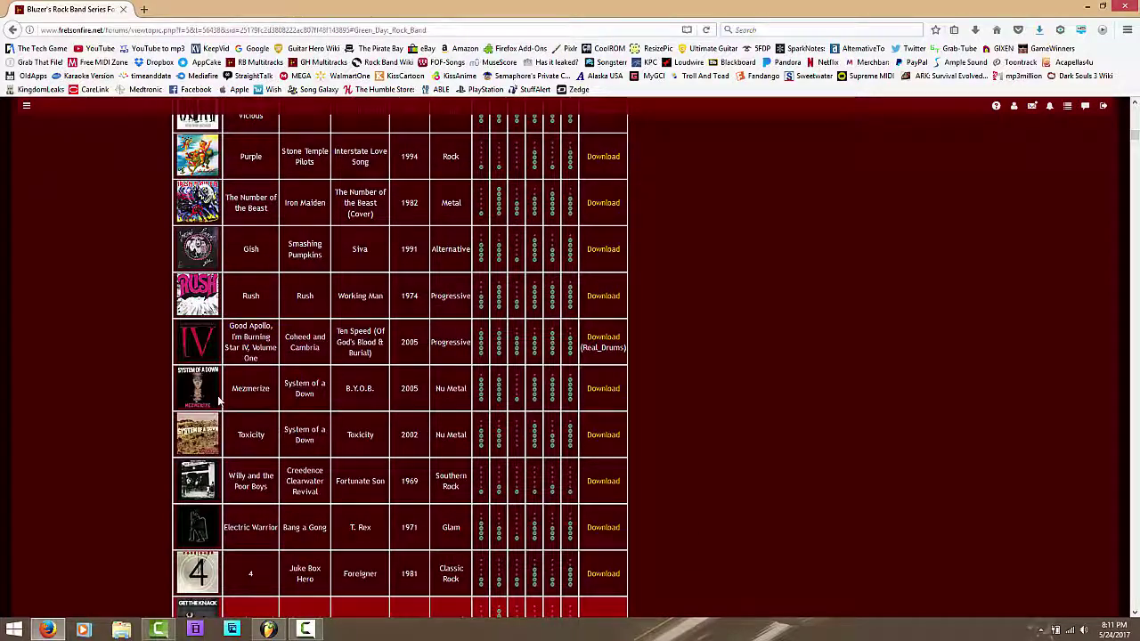
scroll(219, 402, down, 3)
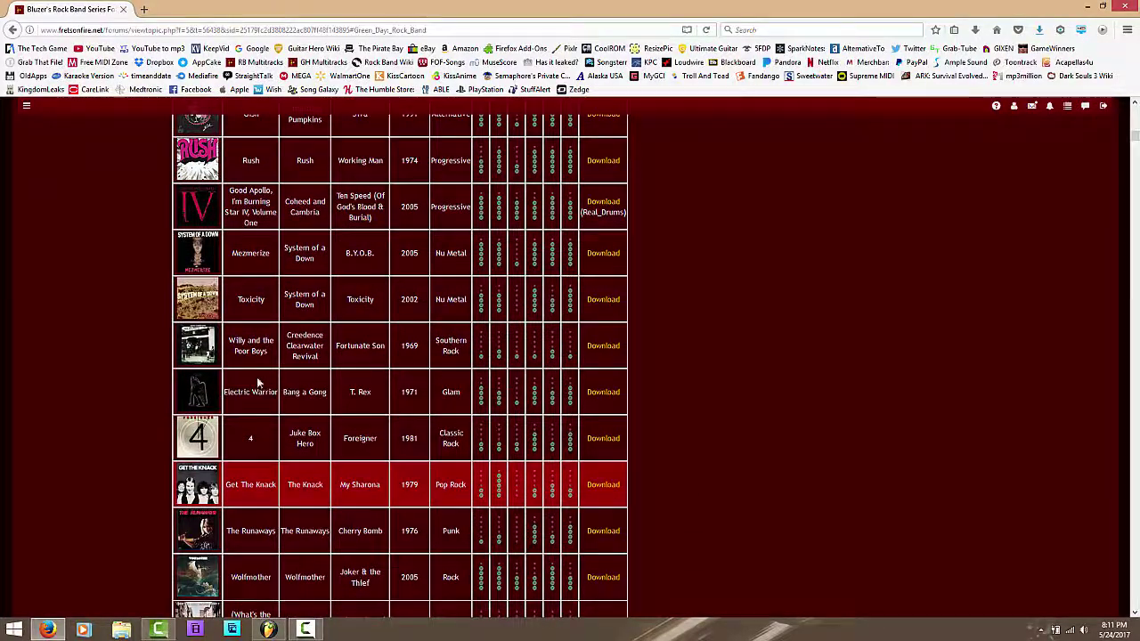
scroll(258, 382, down, 15)
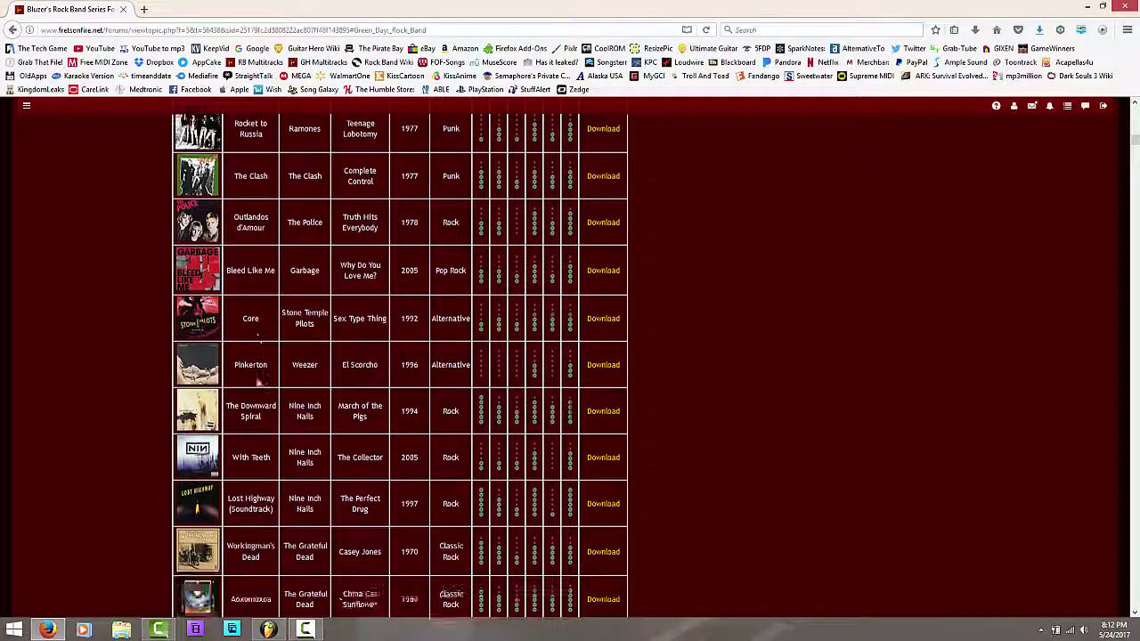
scroll(258, 383, down, 15)
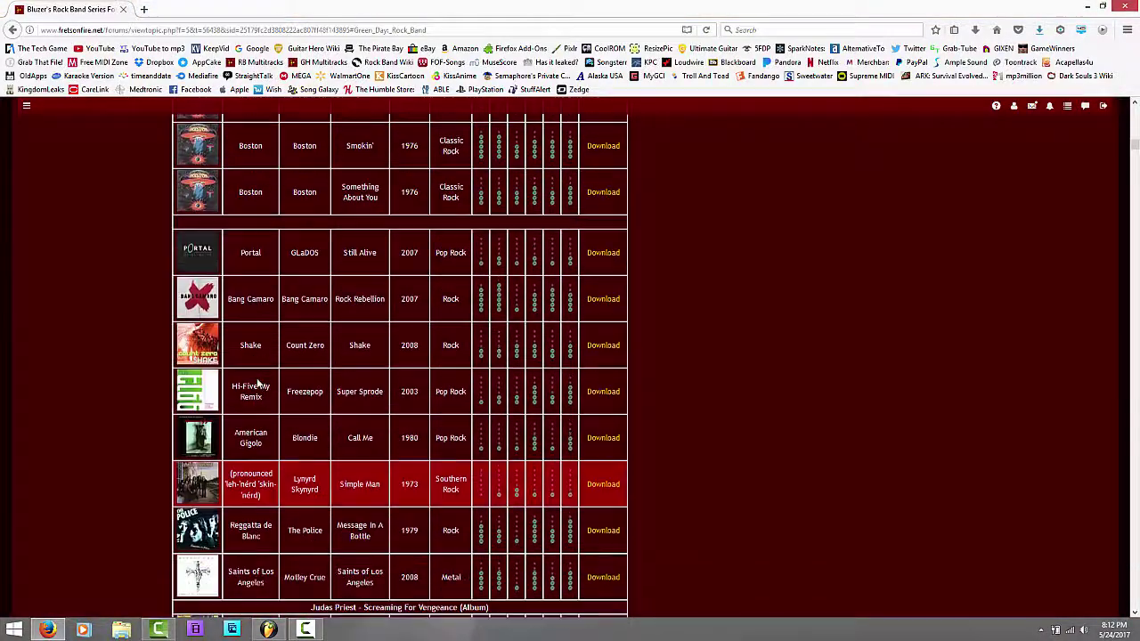
scroll(265, 395, down, 6)
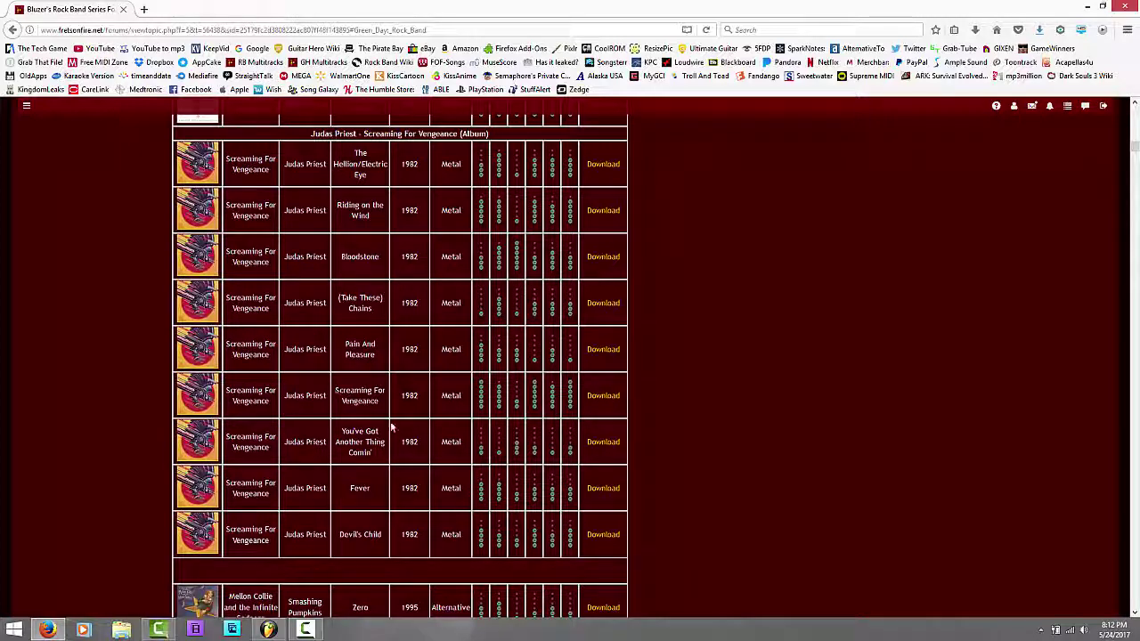
Step: Save the You've Got Another Thing Comin' .7z archive from Zippyshare and show all downloads
click(611, 443)
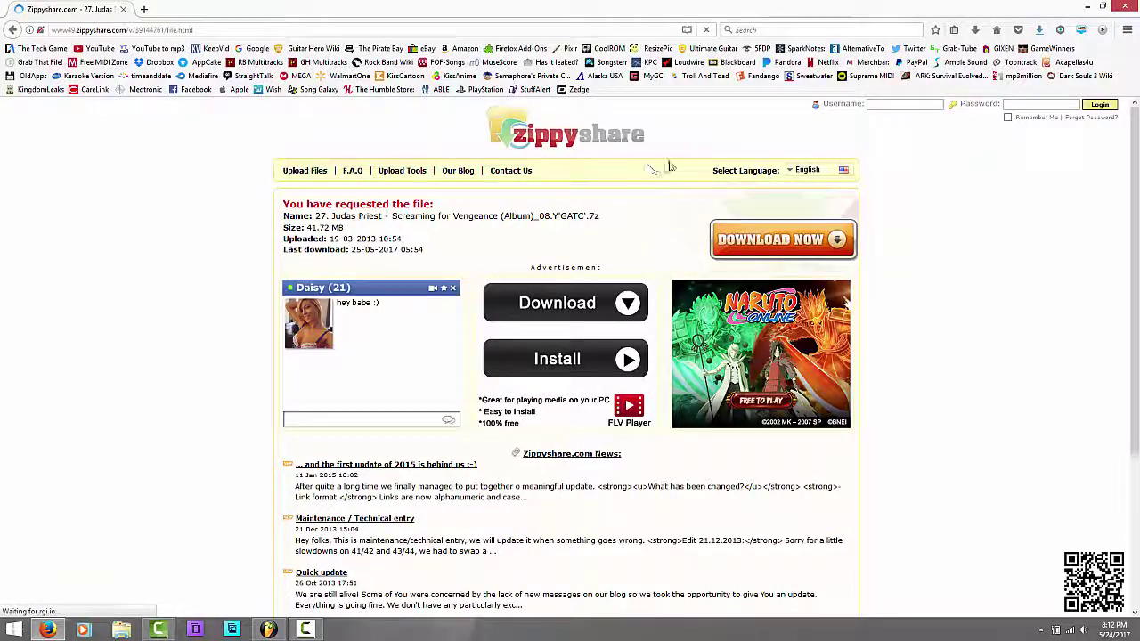
click(725, 243)
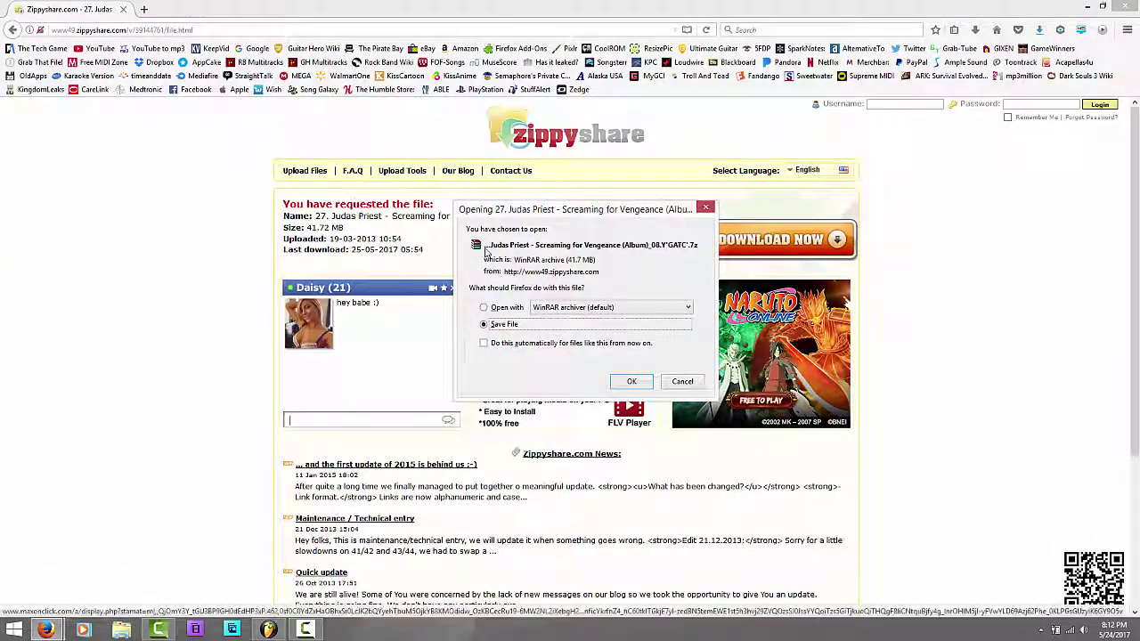
mouse_move(46, 629)
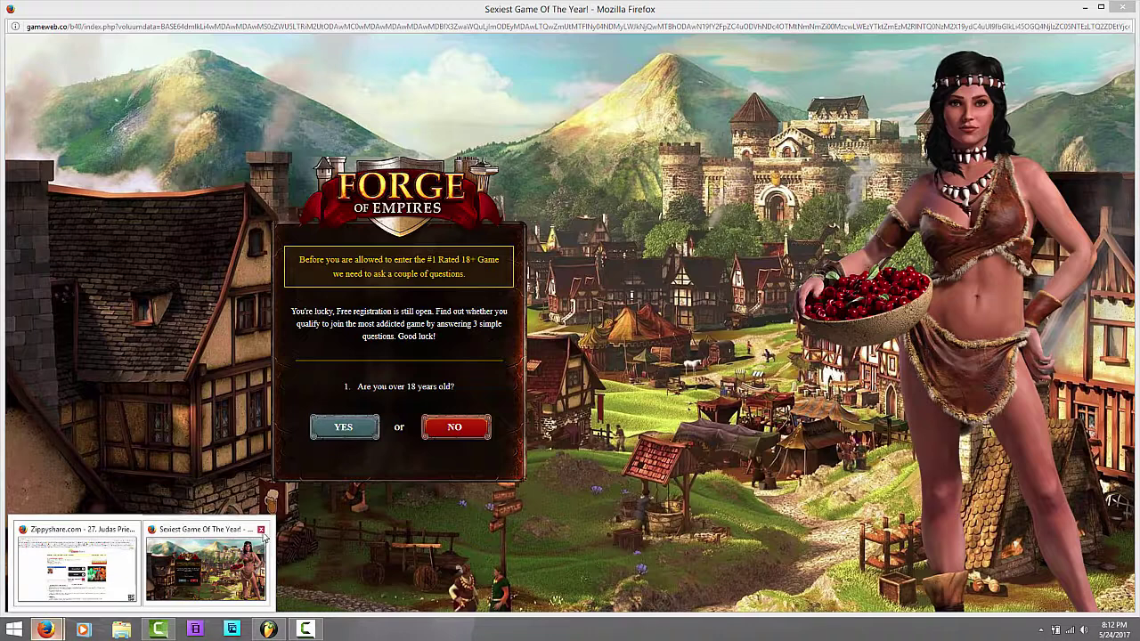
click(261, 531)
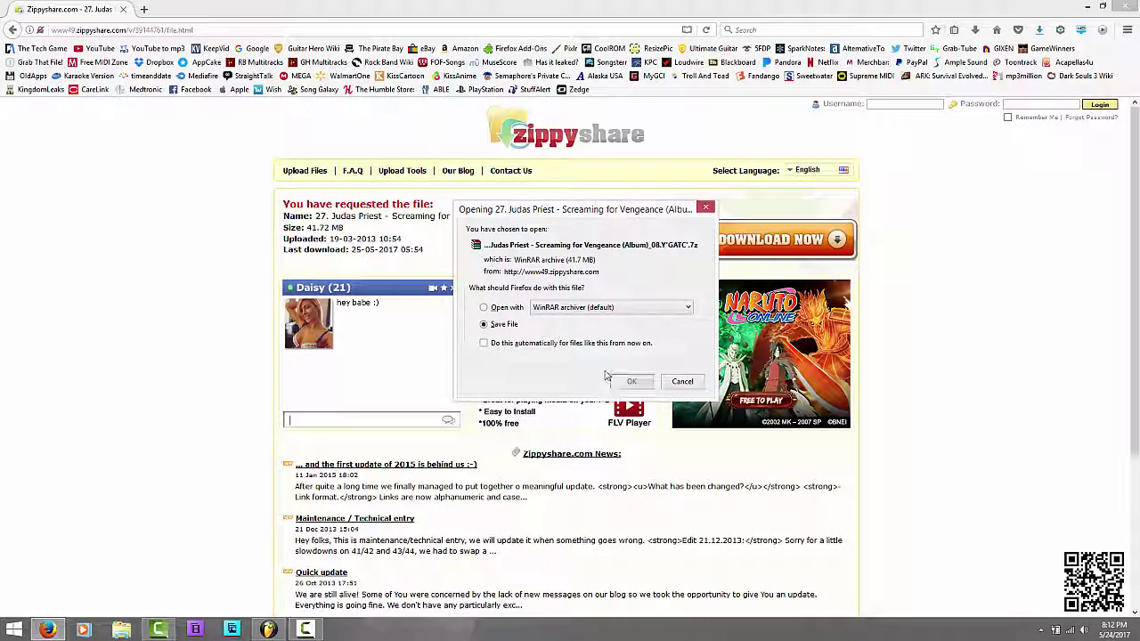
click(629, 381)
click(479, 301)
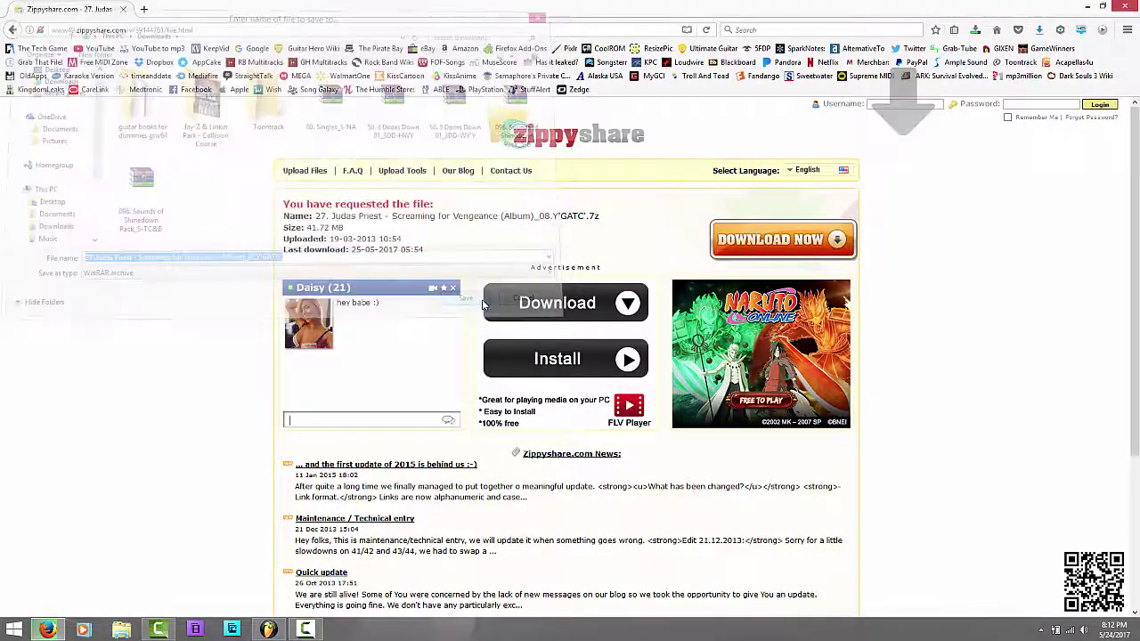
click(972, 32)
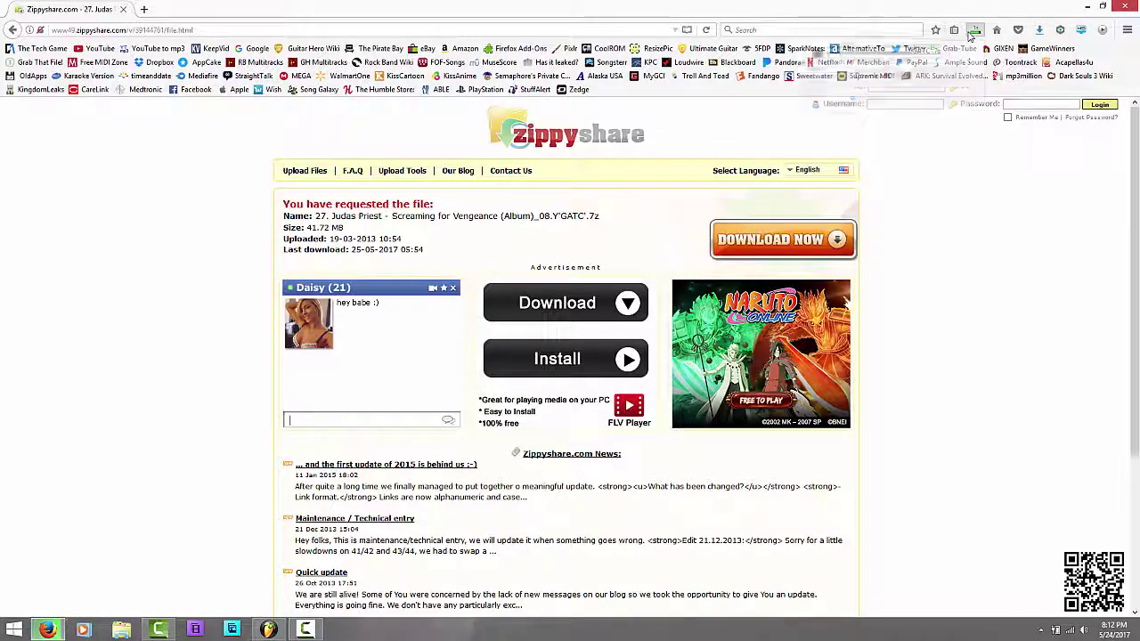
click(855, 92)
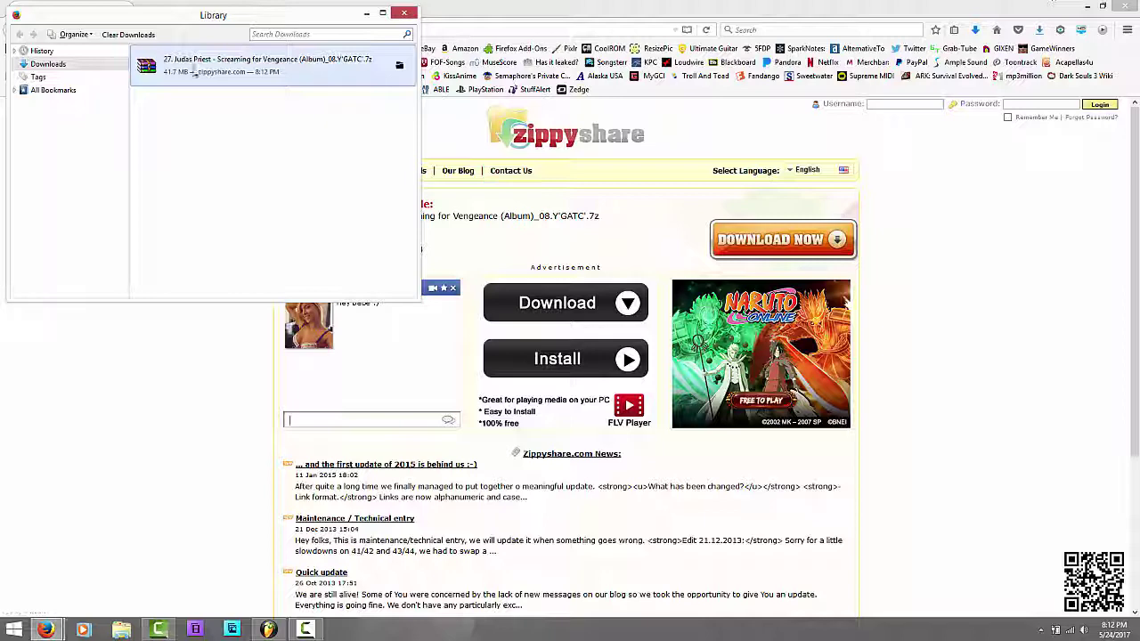
Step: Open the downloaded archive in WinRAR, extract the song folder onto the desktop, and open it
double_click(243, 73)
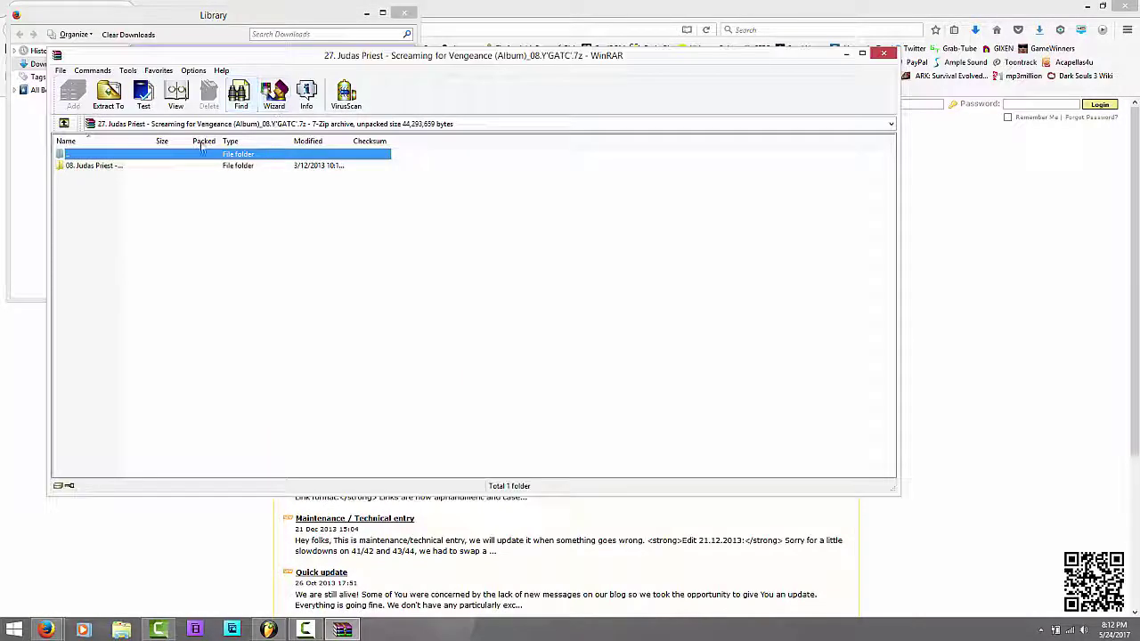
click(112, 166)
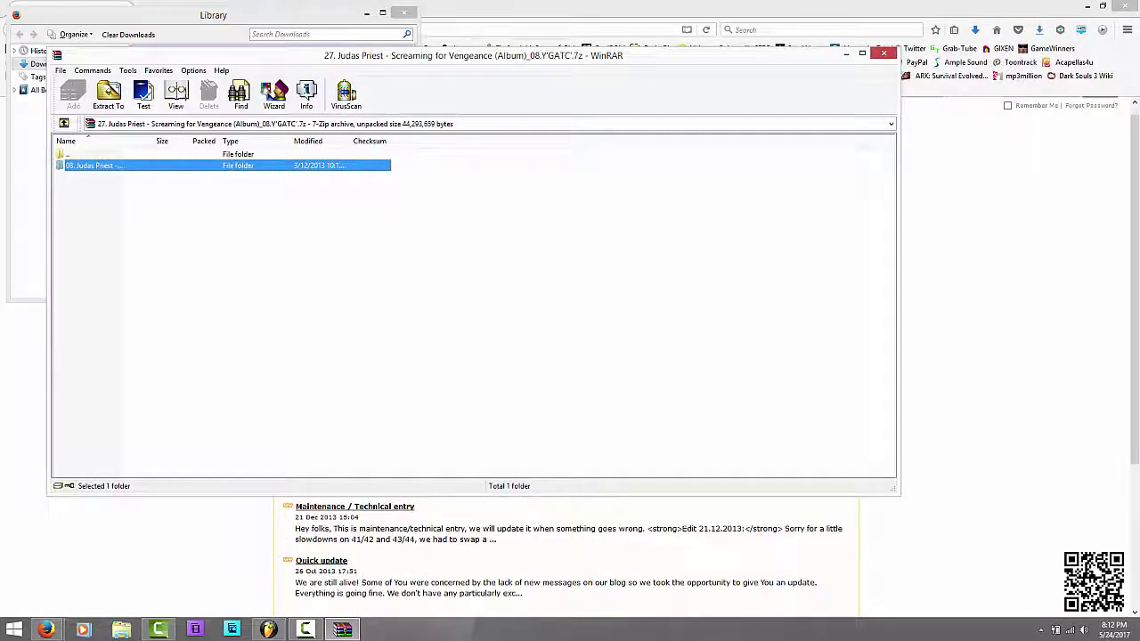
key(super+d)
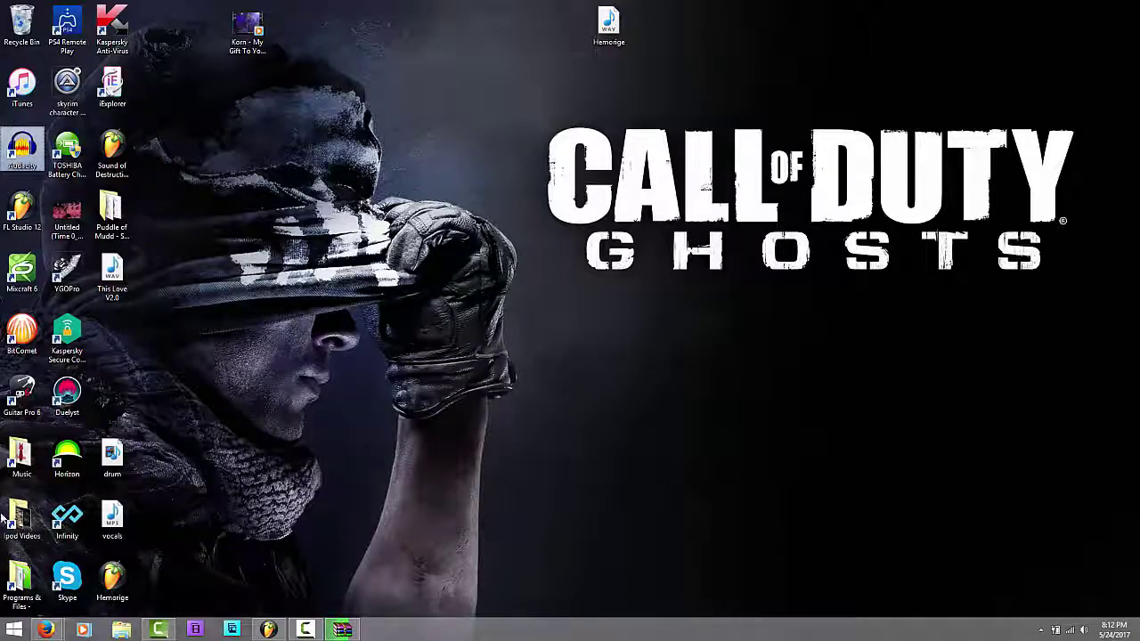
key(ctrl+v)
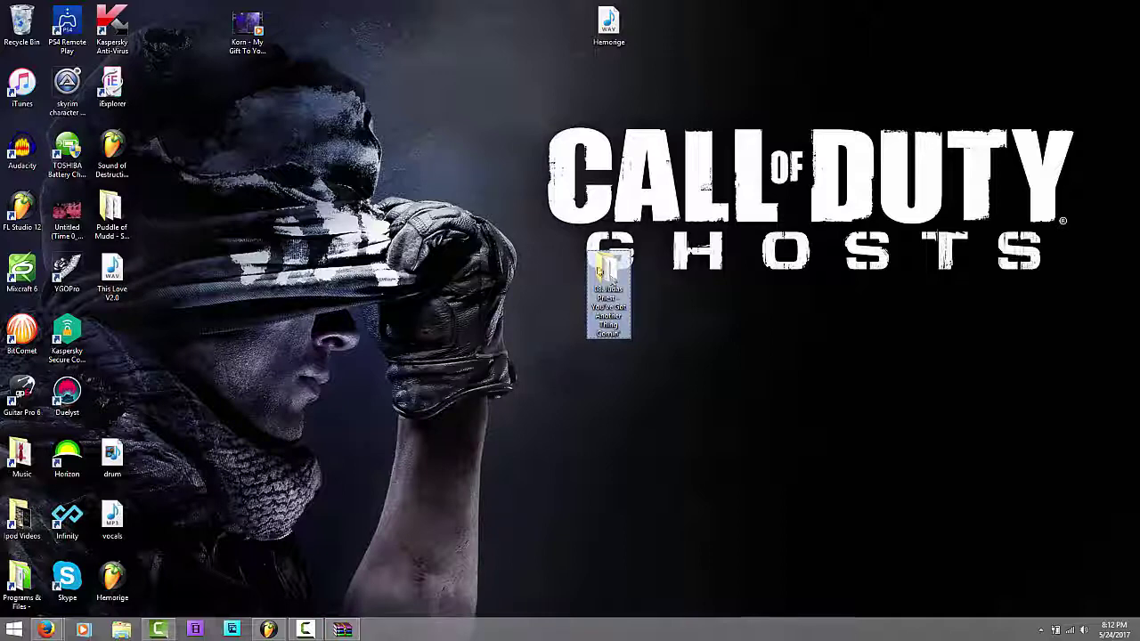
drag(603, 267, 464, 80)
double_click(473, 105)
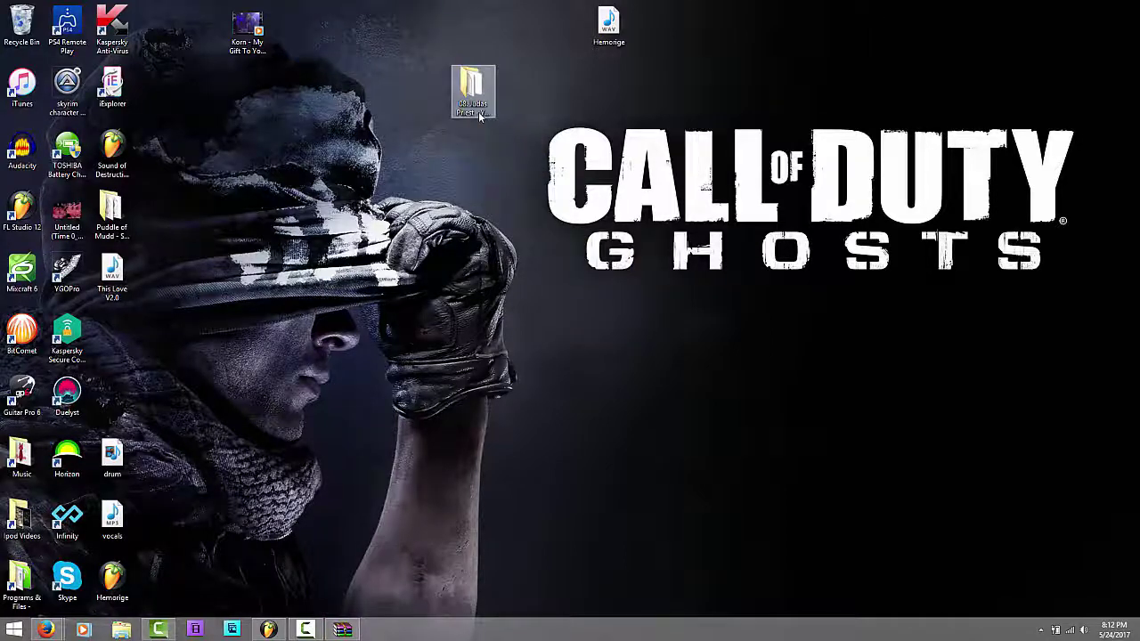
Step: Open a new Firefox window, log in to the forum with the saved account, then close Firefox
right_click(46, 625)
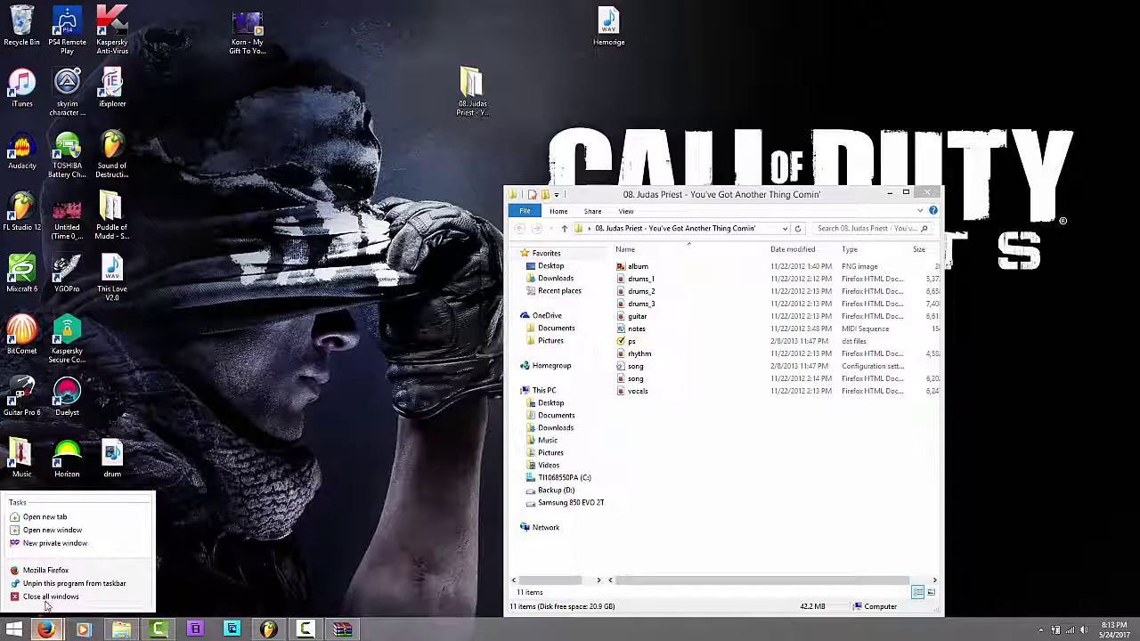
click(51, 598)
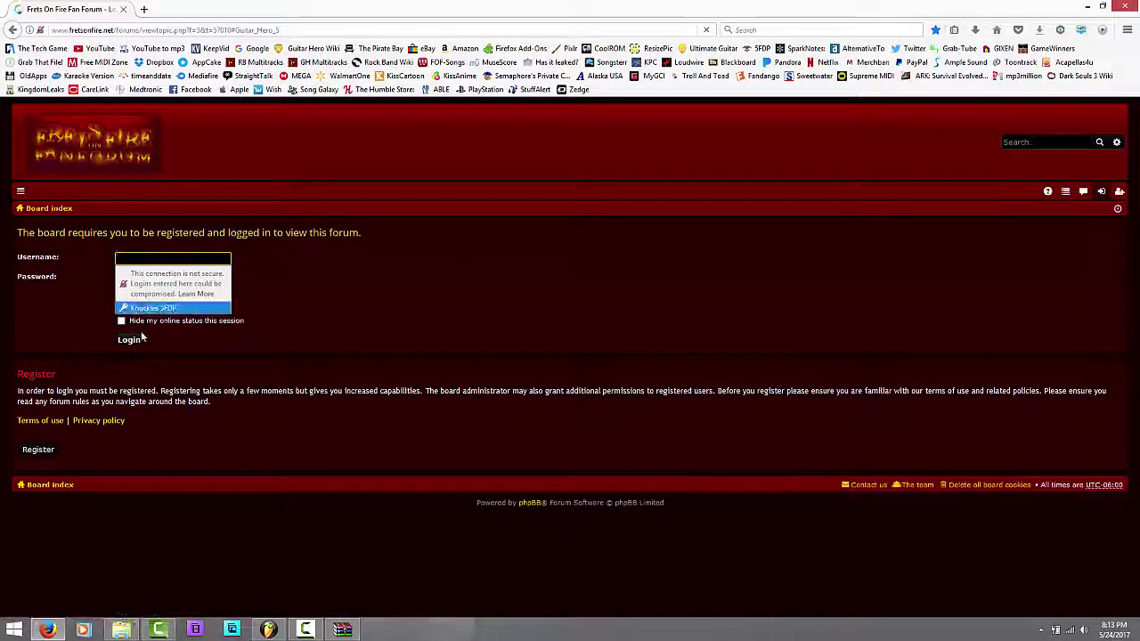
click(146, 309)
click(128, 339)
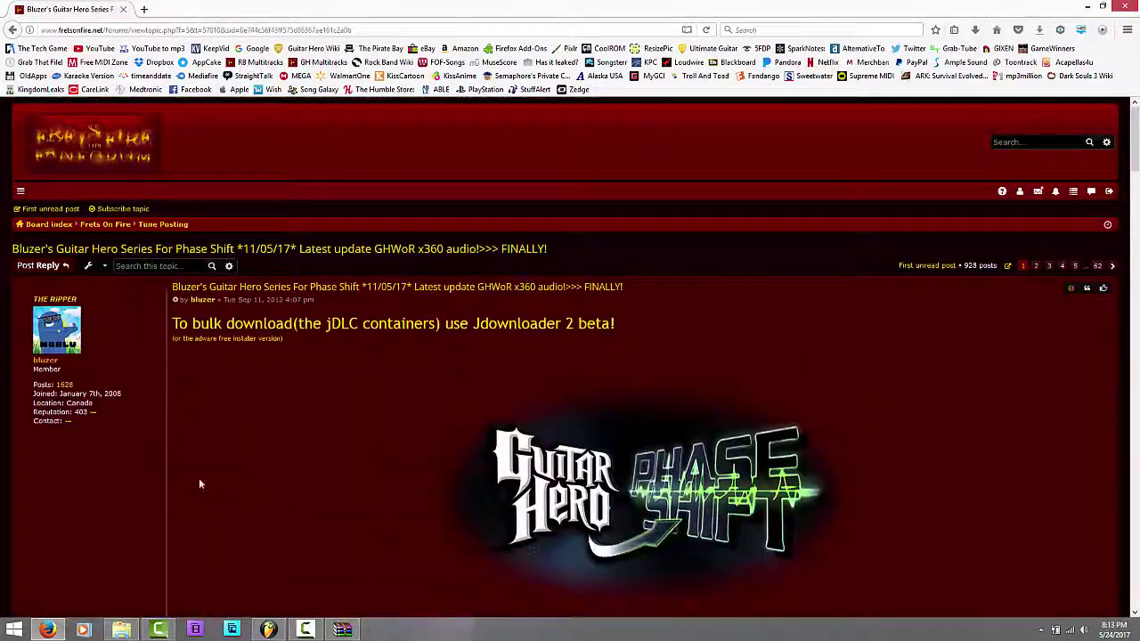
click(1120, 5)
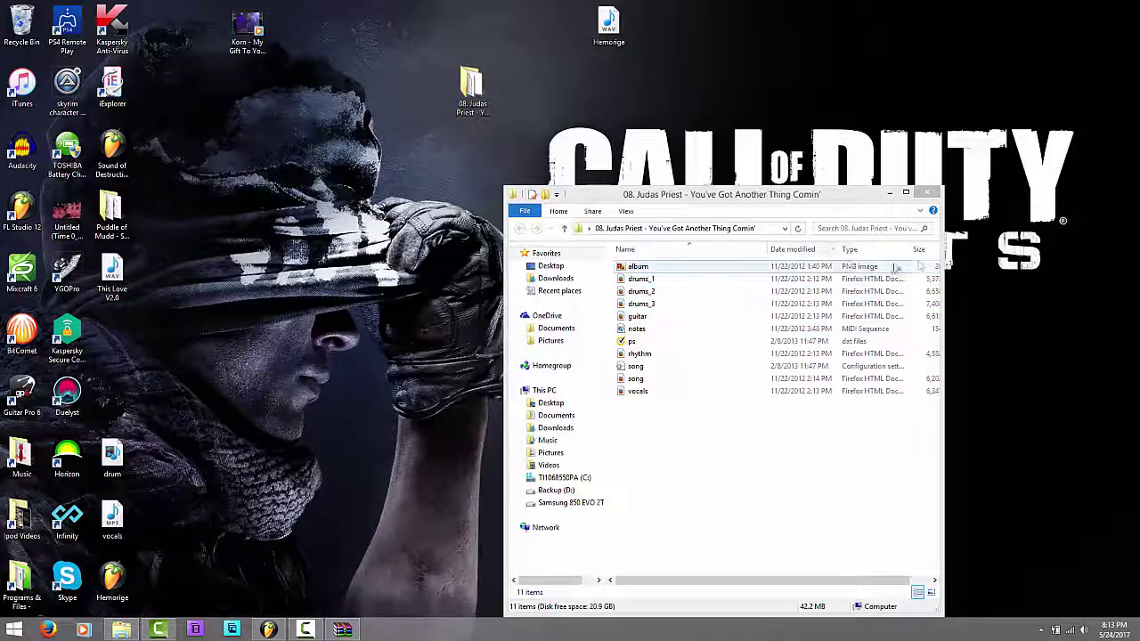
Step: Sort the song files by type, launch Audacity, and drag drums_1–drums_3 into it
click(868, 253)
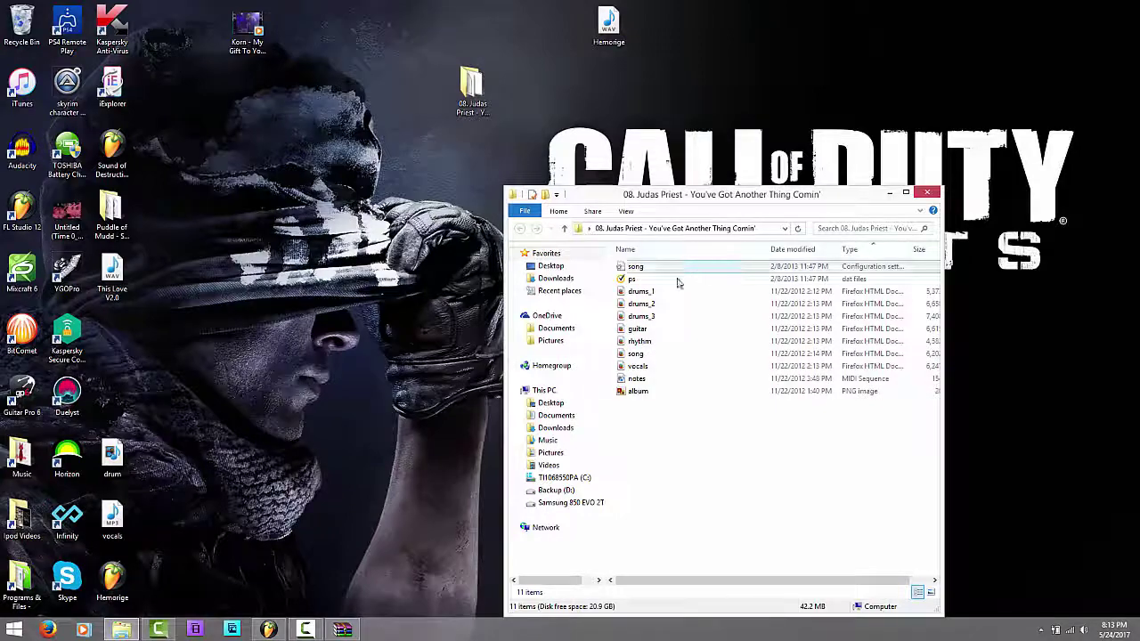
double_click(23, 151)
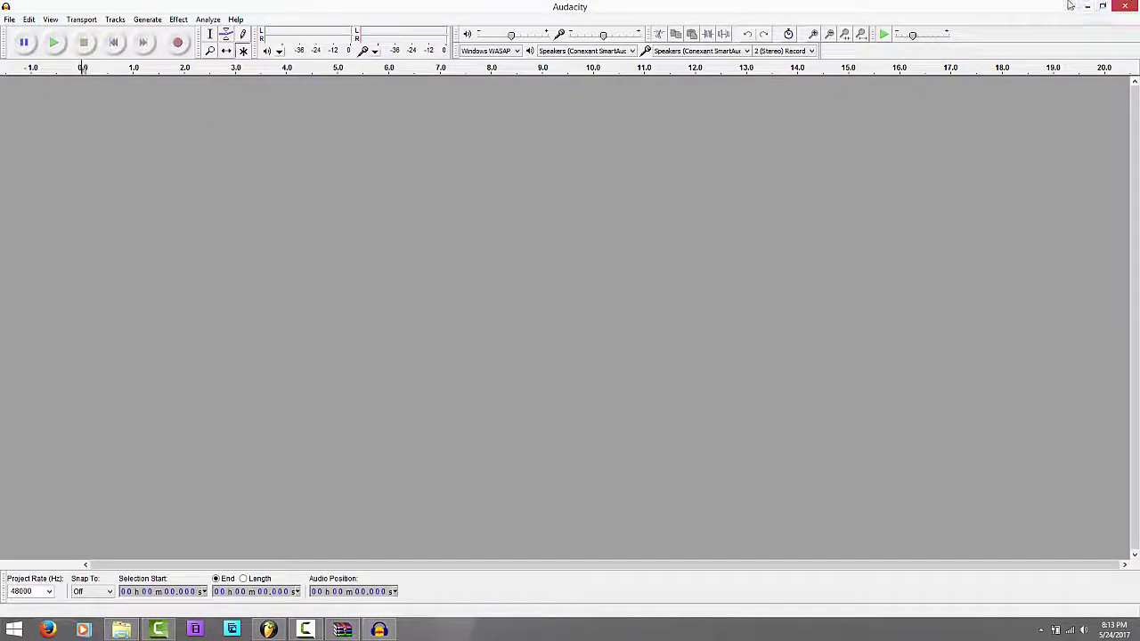
double_click(1069, 5)
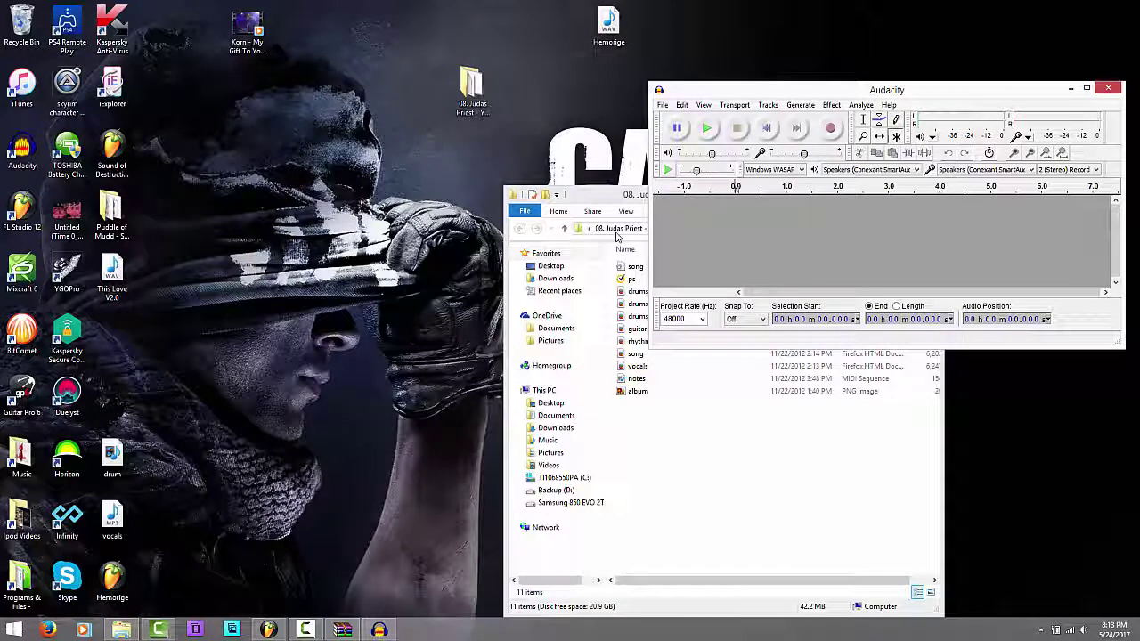
click(622, 294)
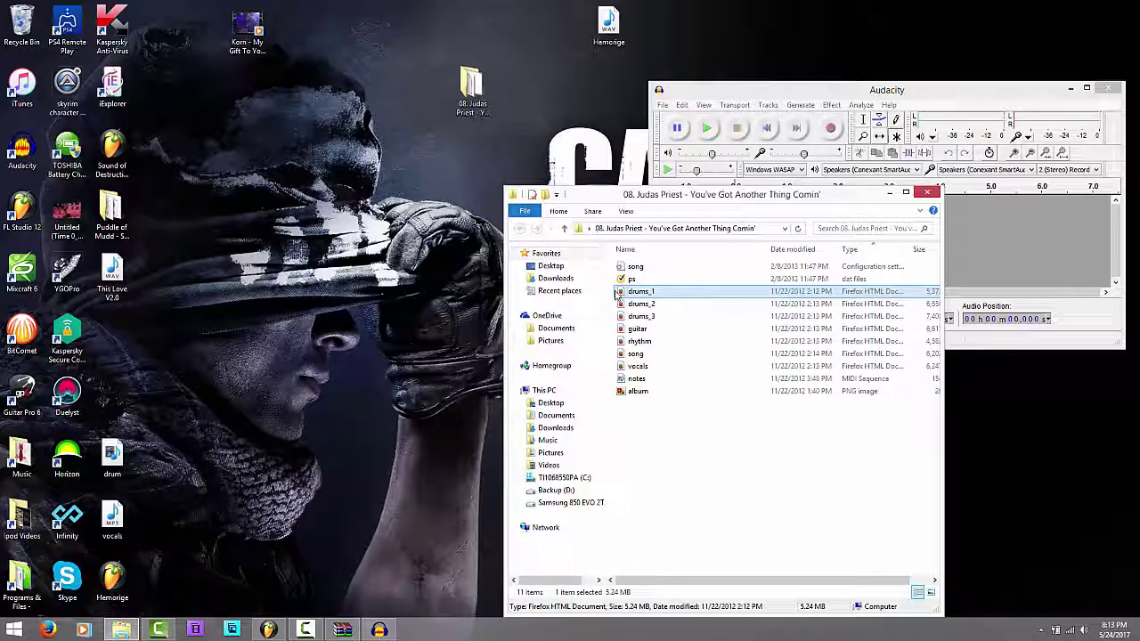
drag(613, 294, 642, 319)
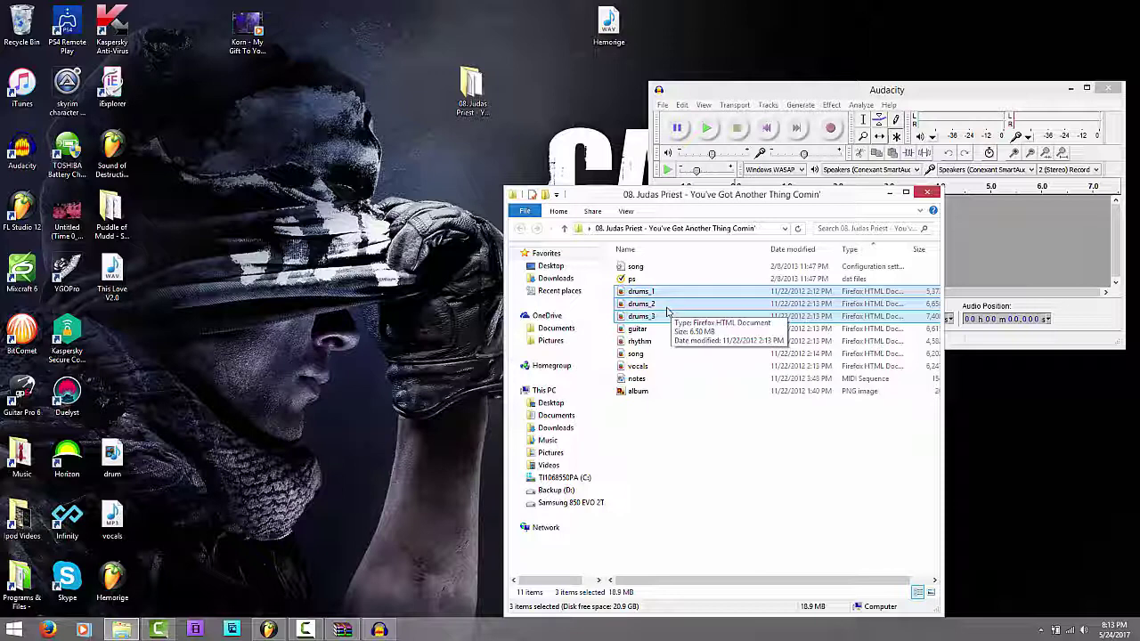
drag(667, 310, 771, 316)
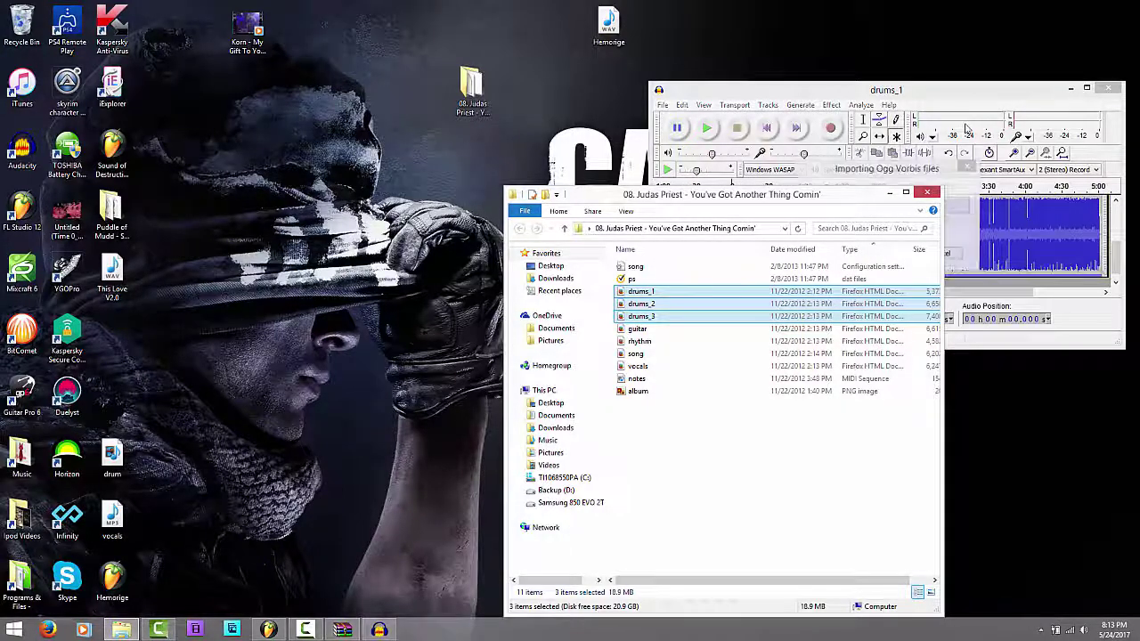
click(930, 95)
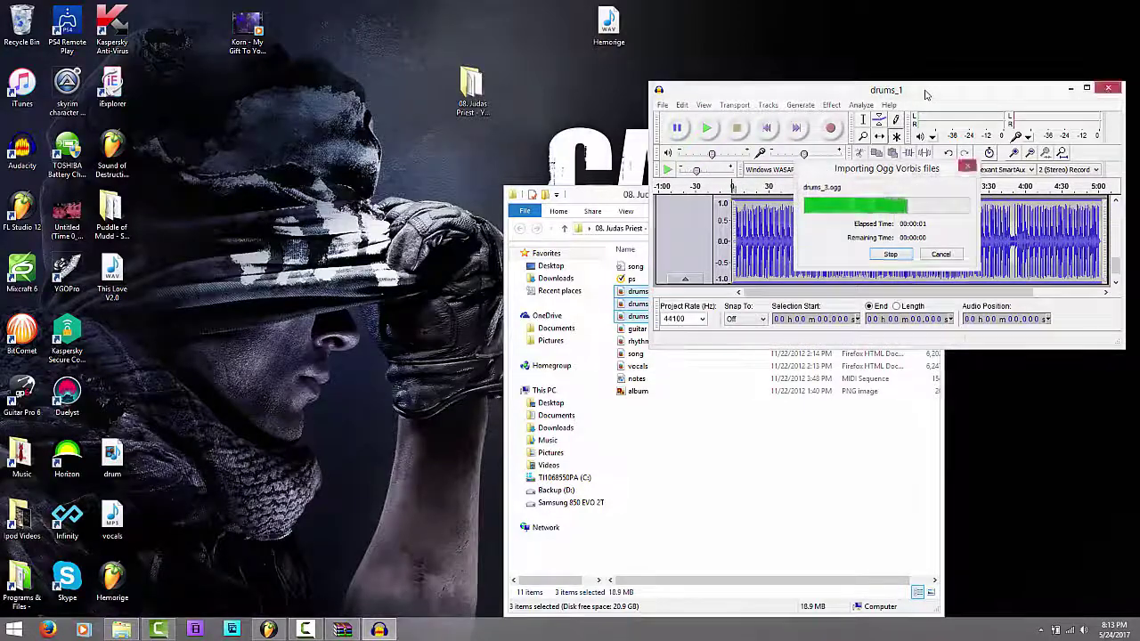
Step: Export the three drum tracks to the desktop as a 16-bit WAV named drums, then minimize Audacity
double_click(924, 94)
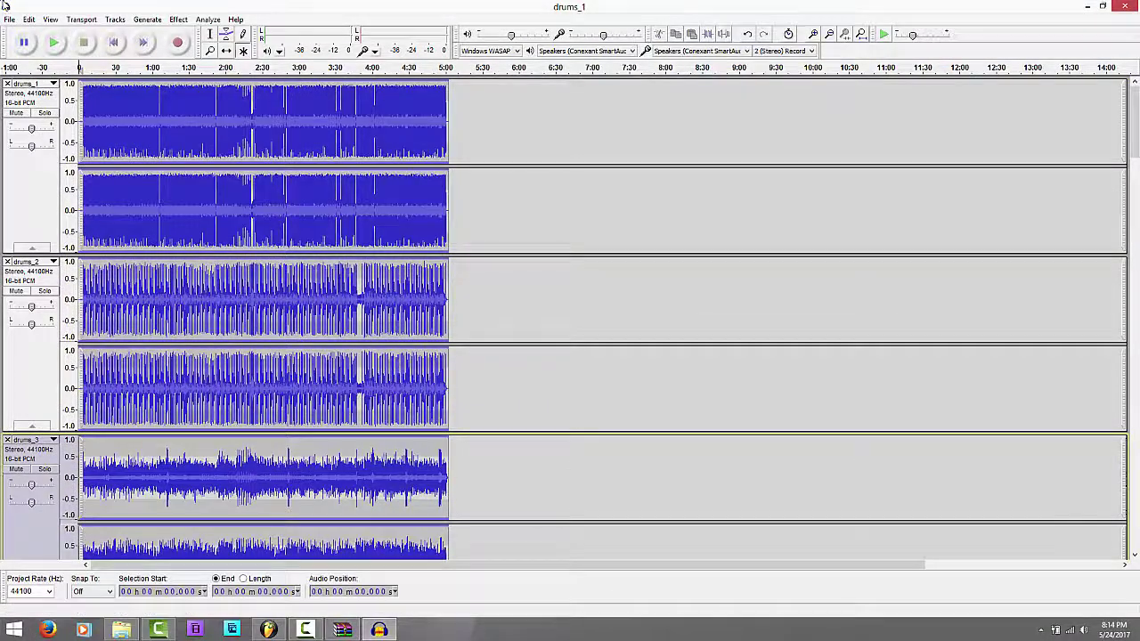
click(8, 18)
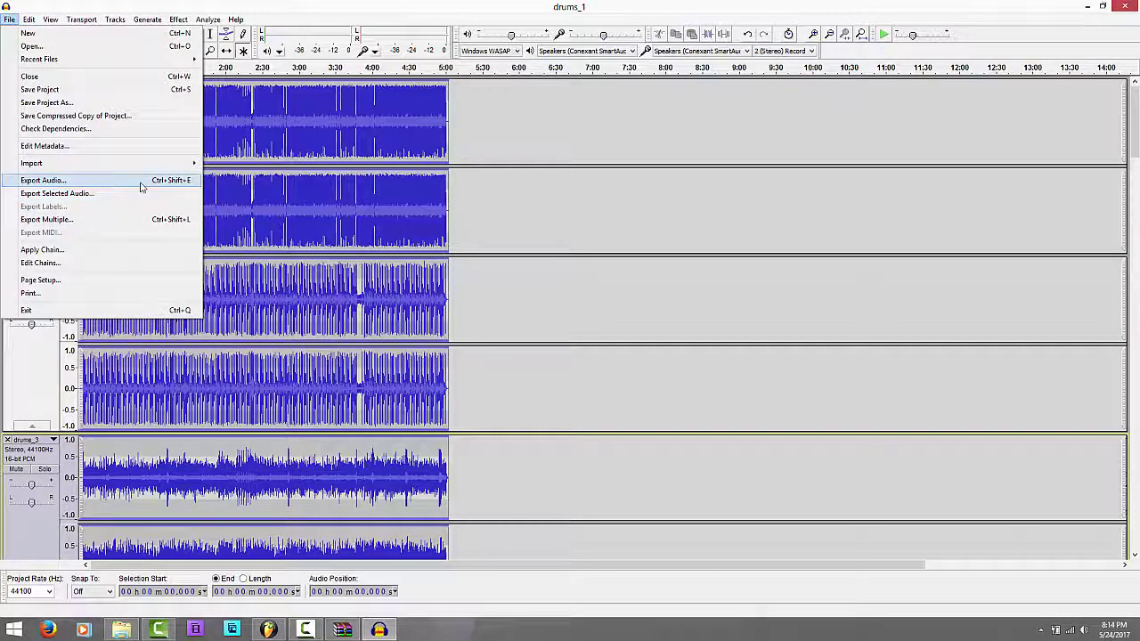
click(140, 187)
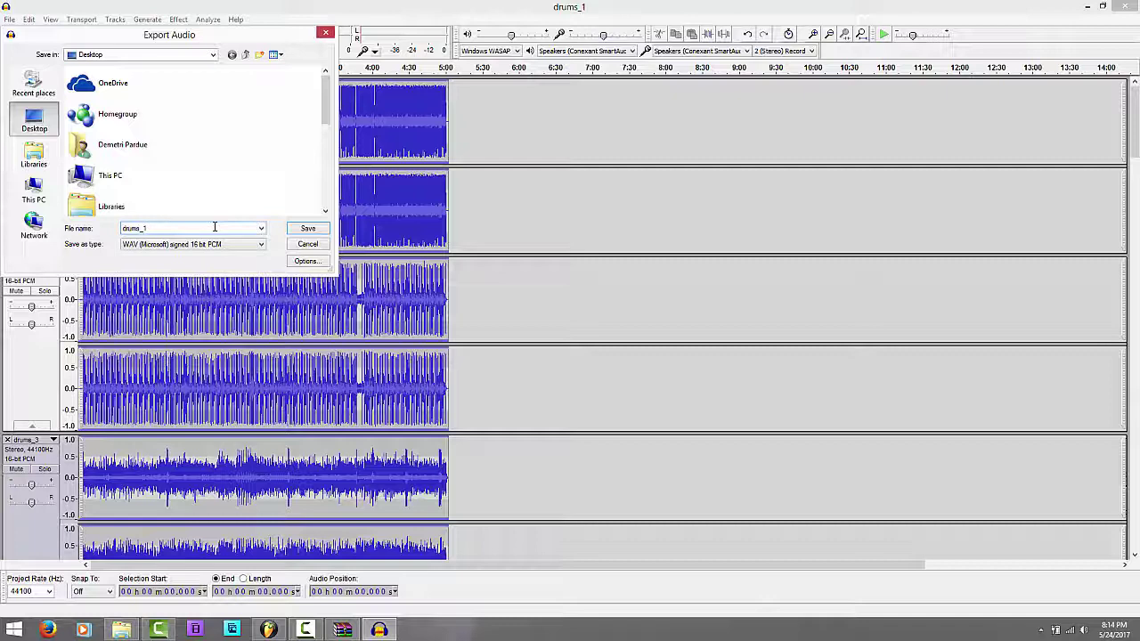
text(drums)
key(Return)
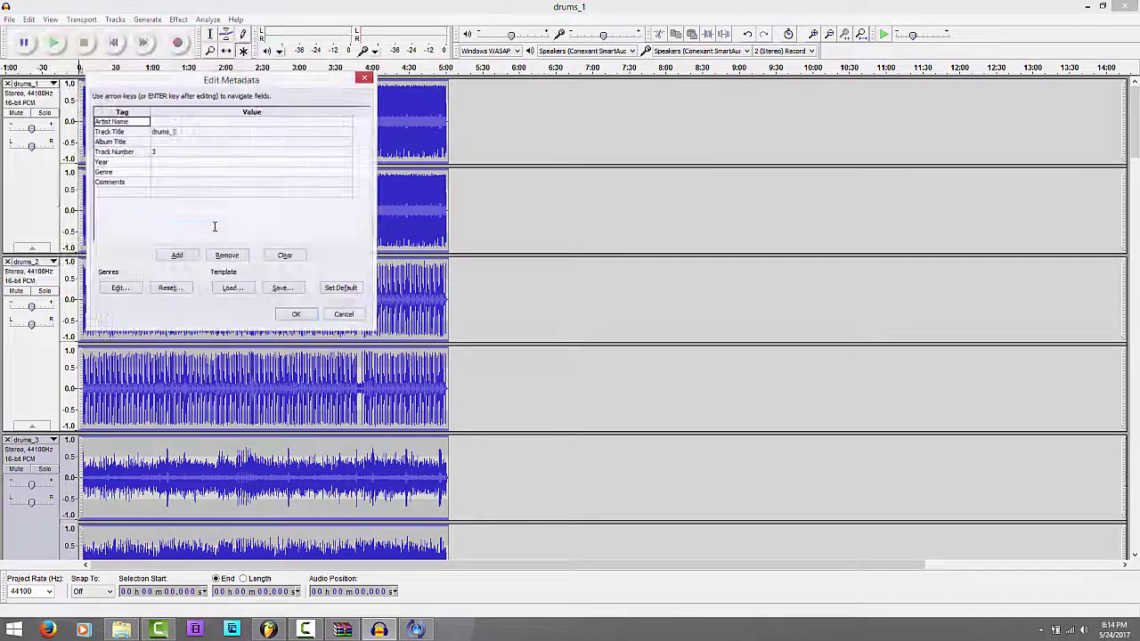
click(296, 315)
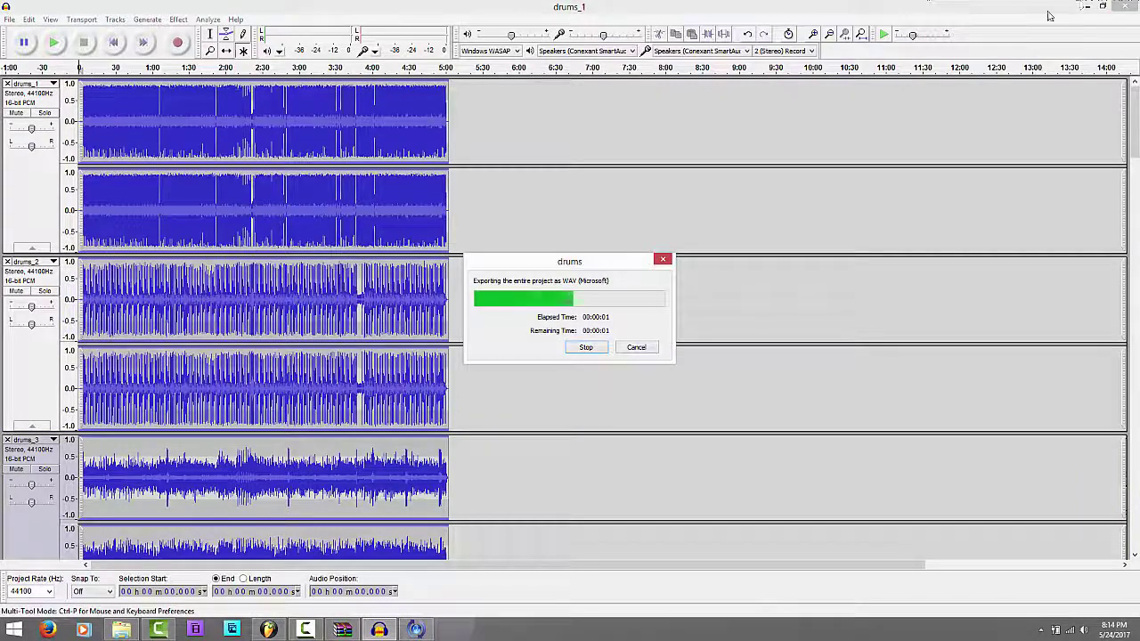
click(1085, 6)
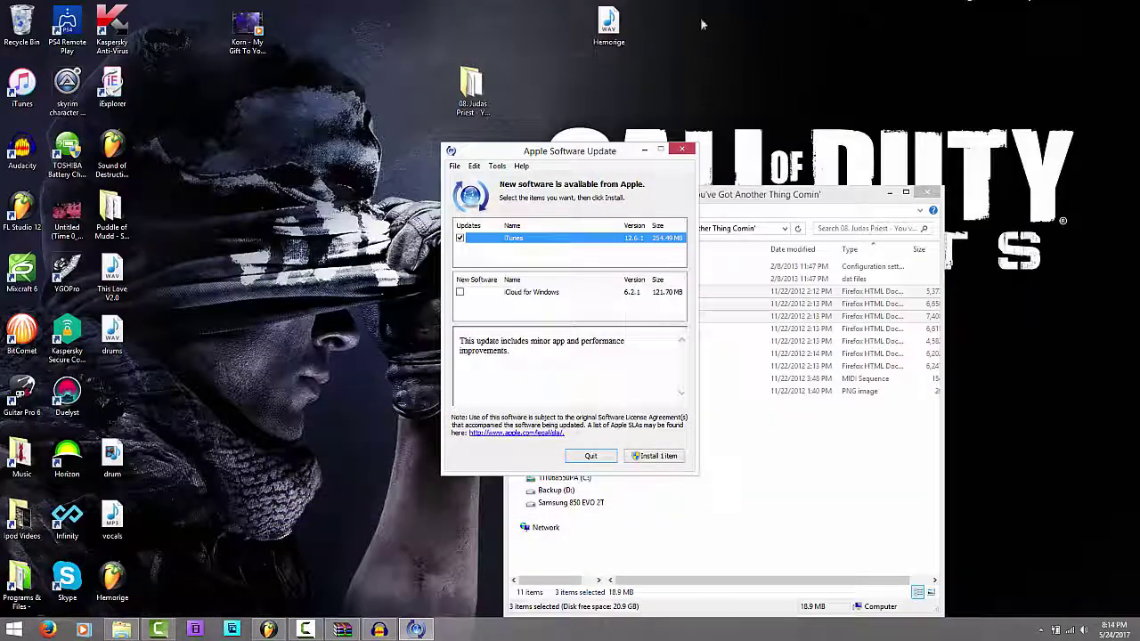
Step: Move the merged drums WAV into the song folder and preview its playback
click(681, 149)
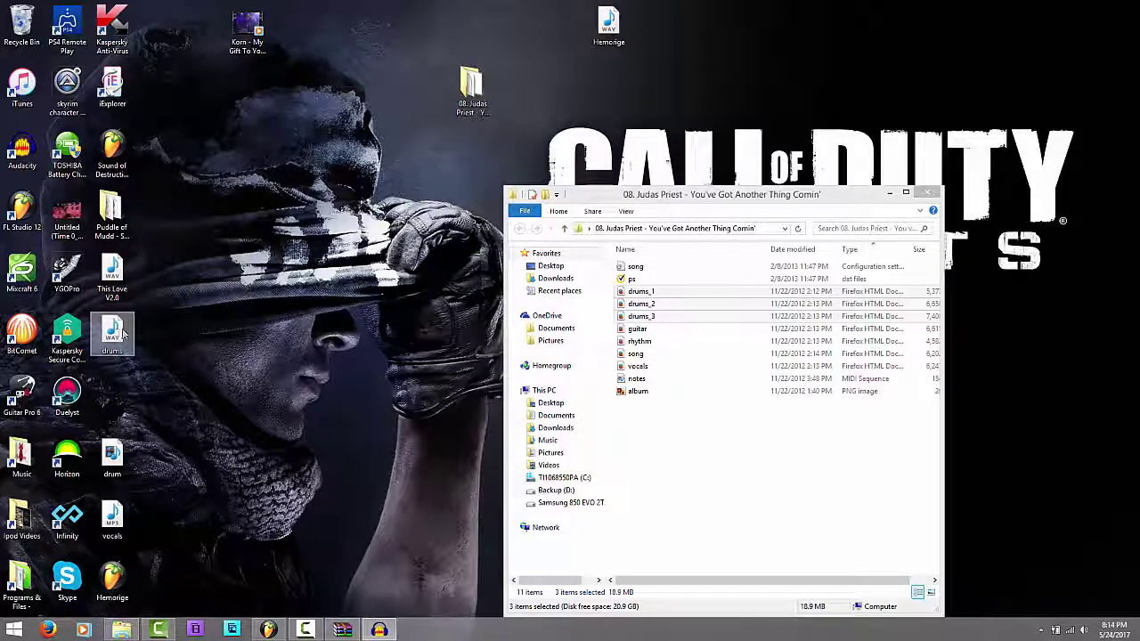
drag(123, 332, 703, 478)
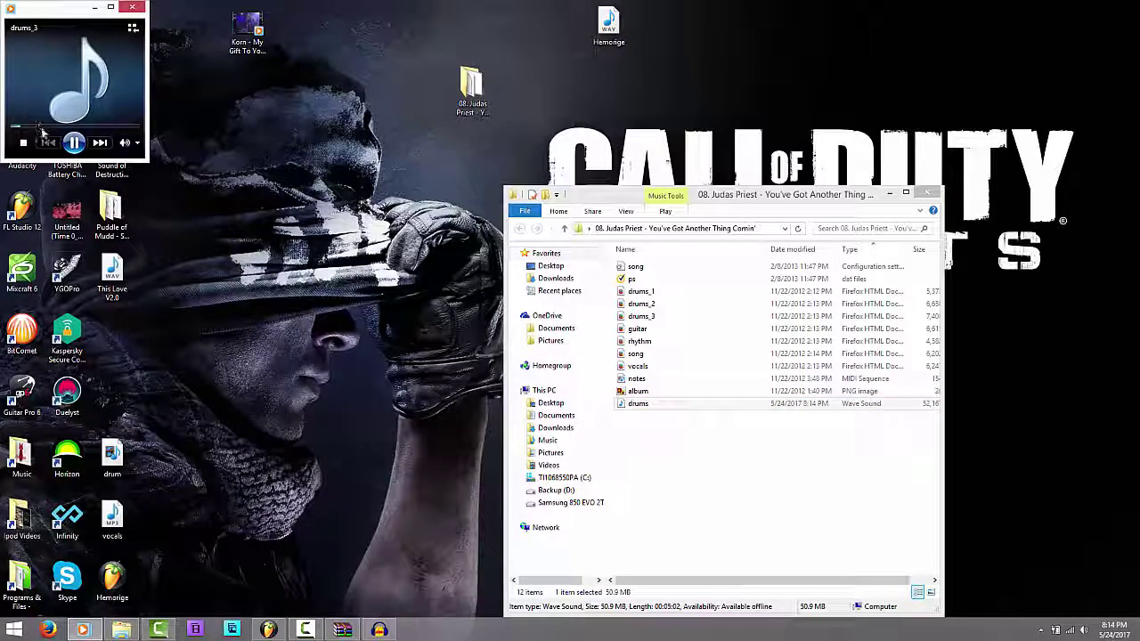
click(42, 126)
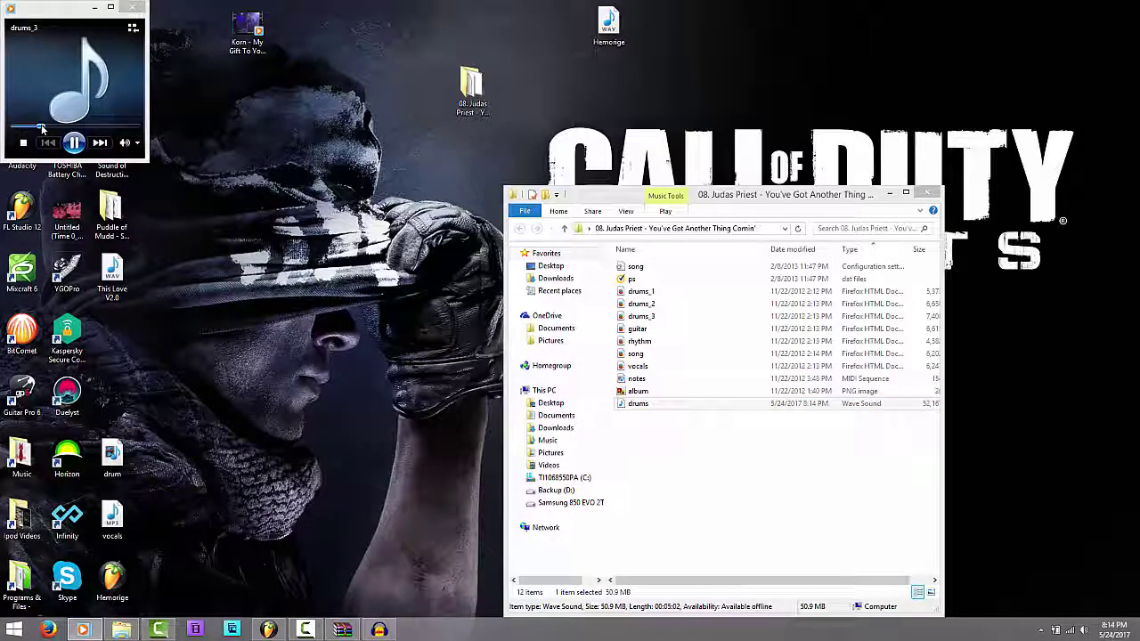
click(130, 8)
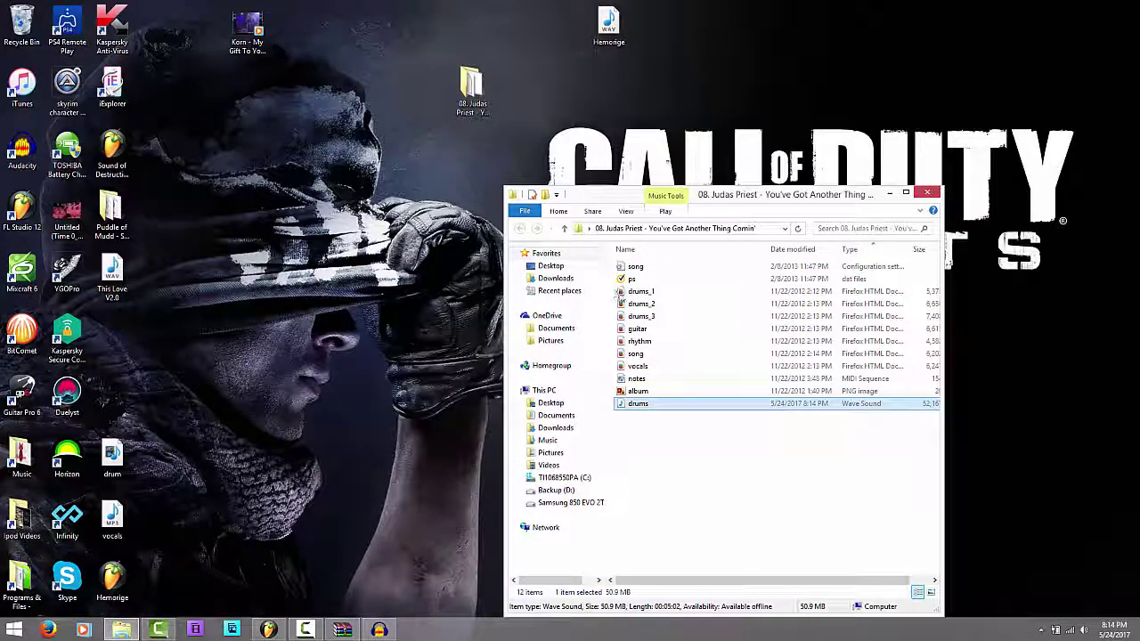
Step: Delete the separate drums_1, drums_2 and drums_3 files from the song folder
drag(617, 289, 653, 315)
right_click(652, 315)
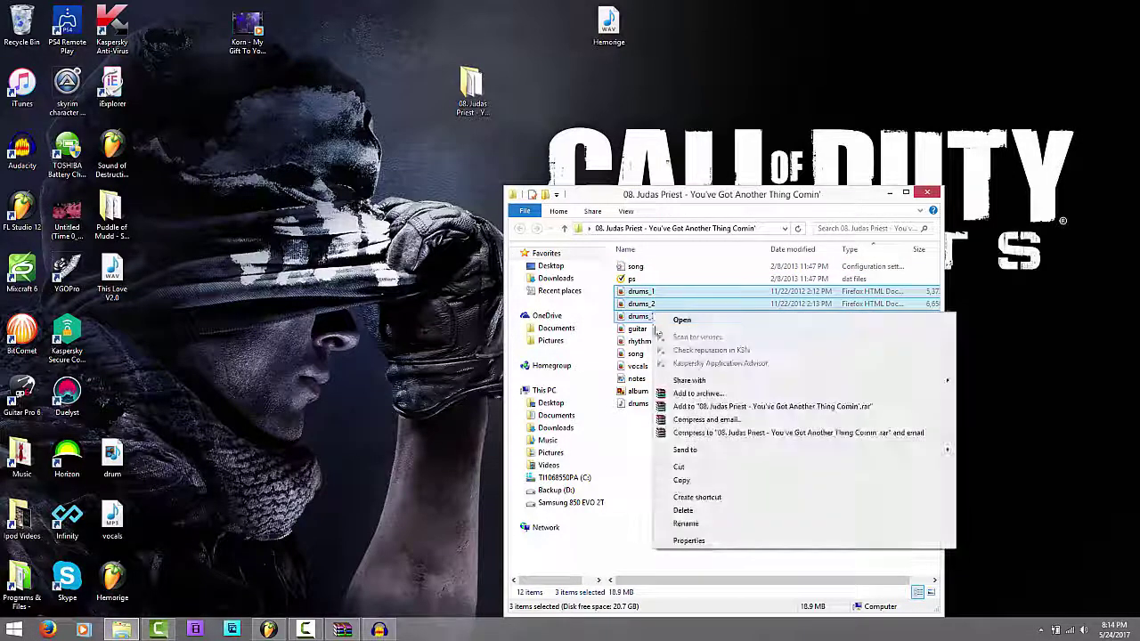
click(710, 510)
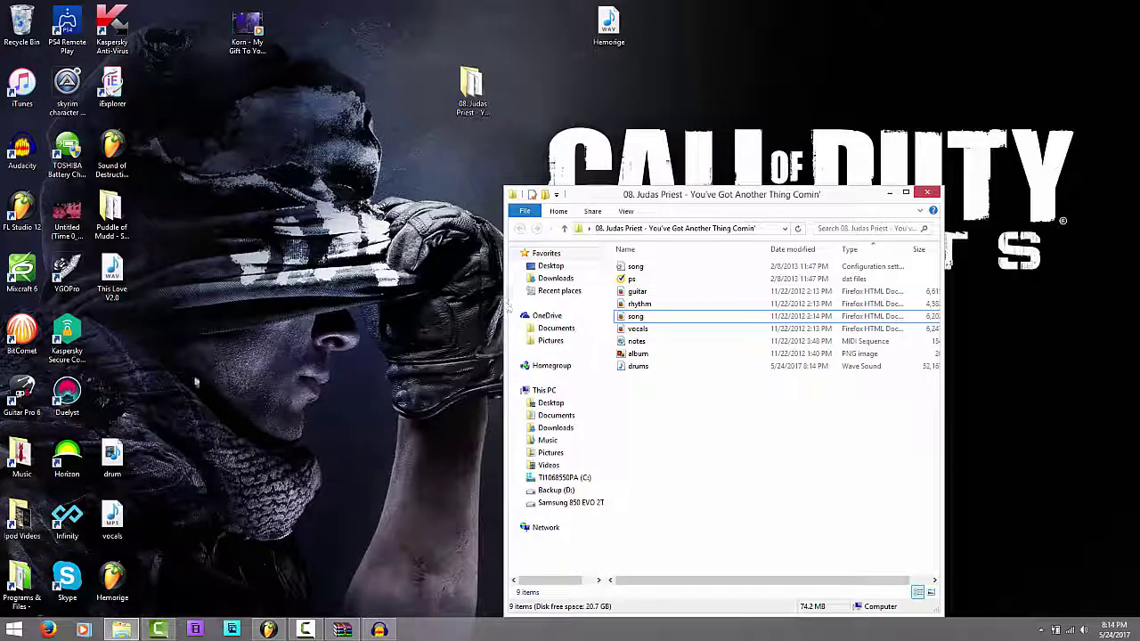
Step: Launch WAV MP3 Converter from the Programs & Files folder
click(639, 304)
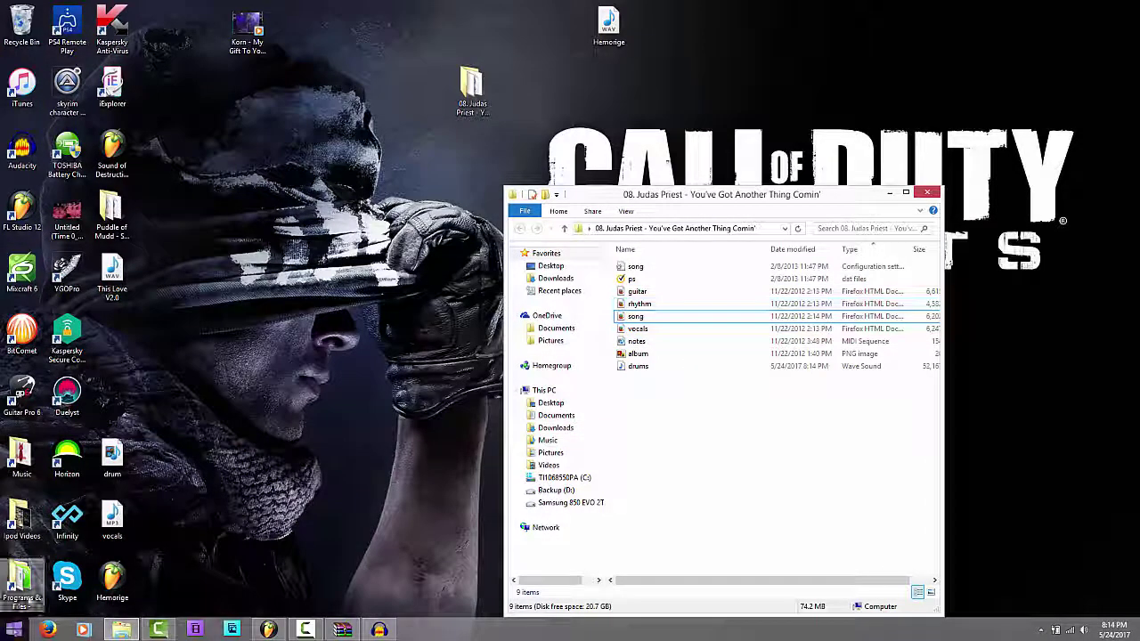
double_click(21, 580)
scroll(680, 384, down, 2)
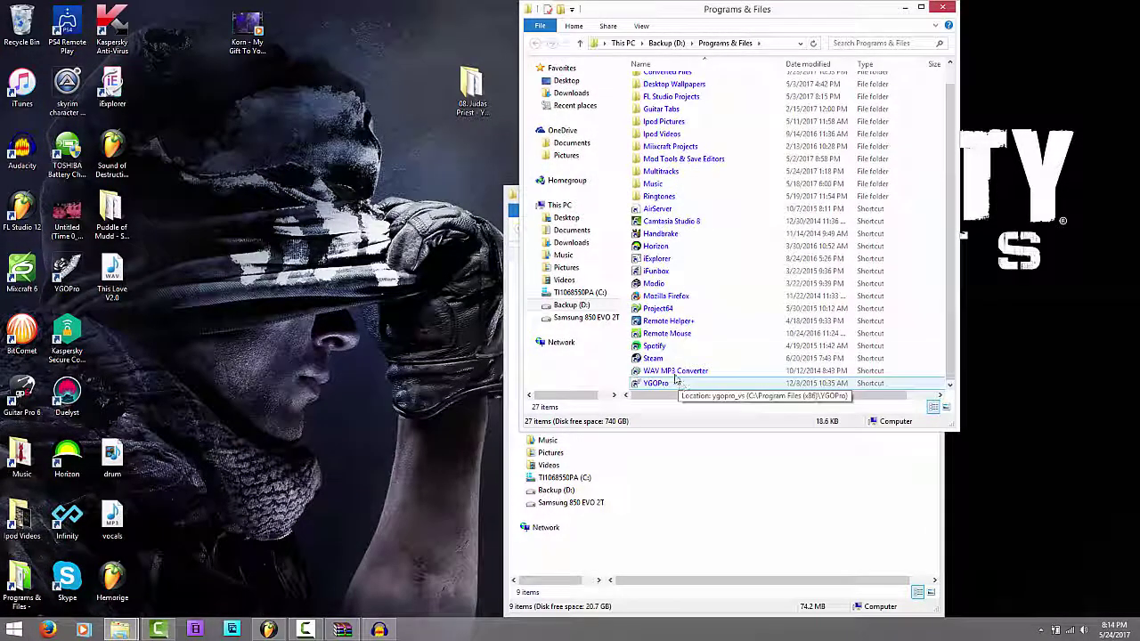
click(675, 374)
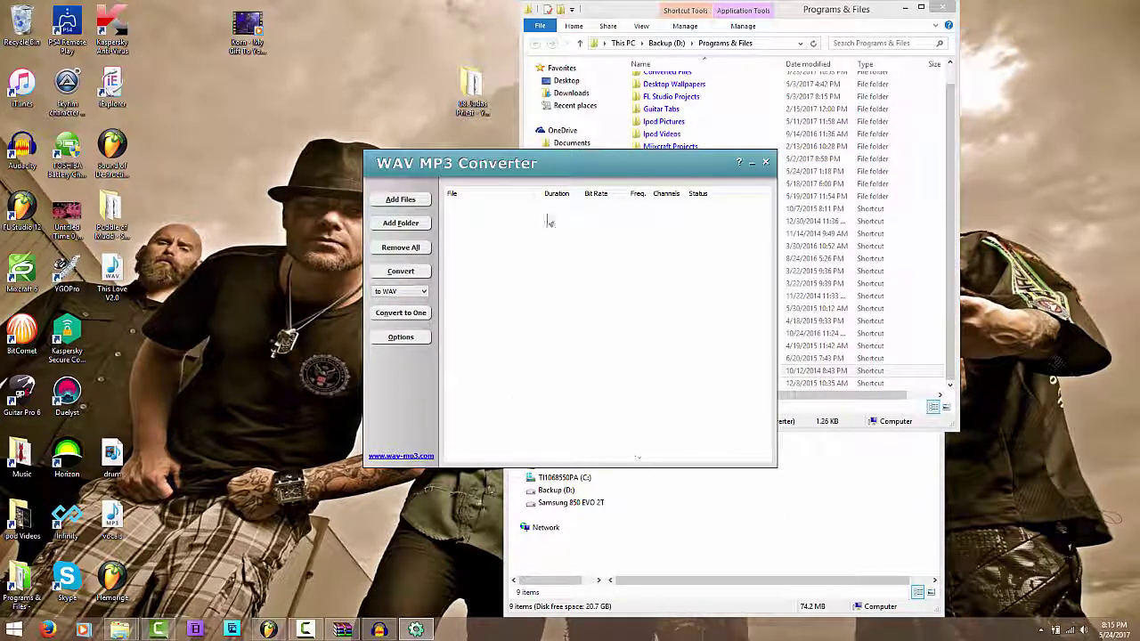
Step: Add the guitar, rhythm, song and vocals OGG stems to the converter and convert them to WAV
click(730, 600)
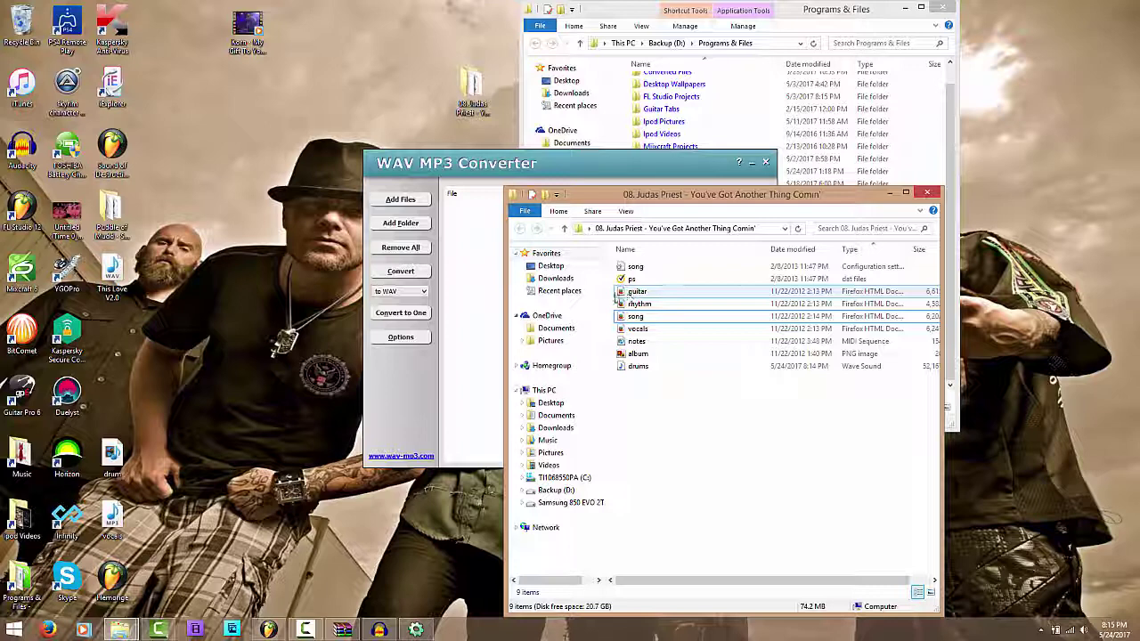
click(634, 291)
shift+click(635, 317)
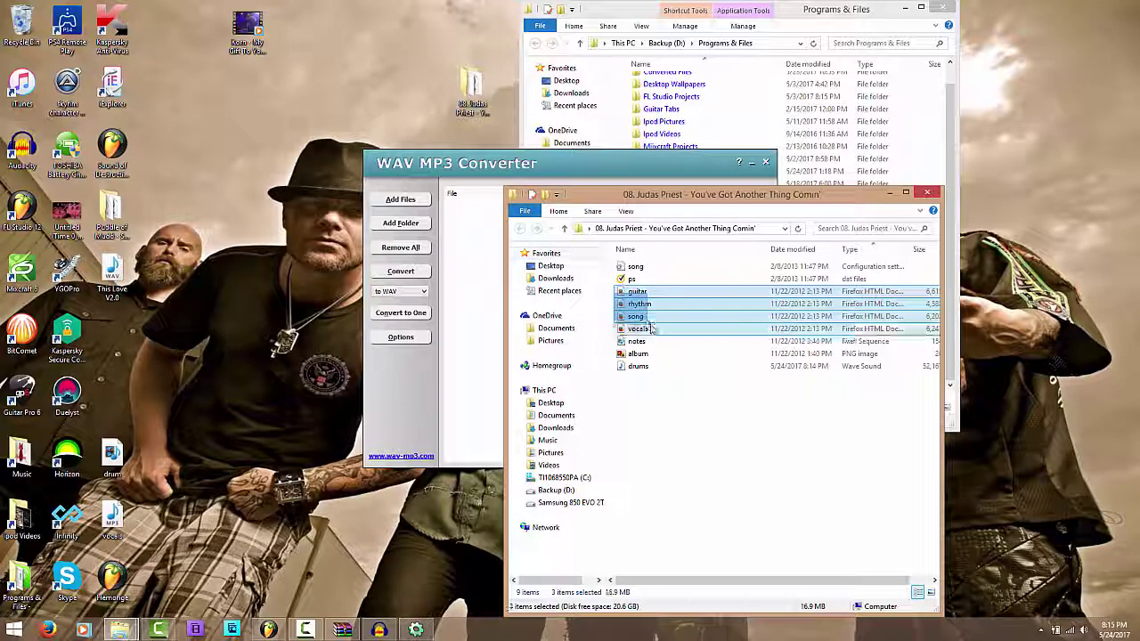
shift+click(651, 328)
drag(651, 328, 482, 295)
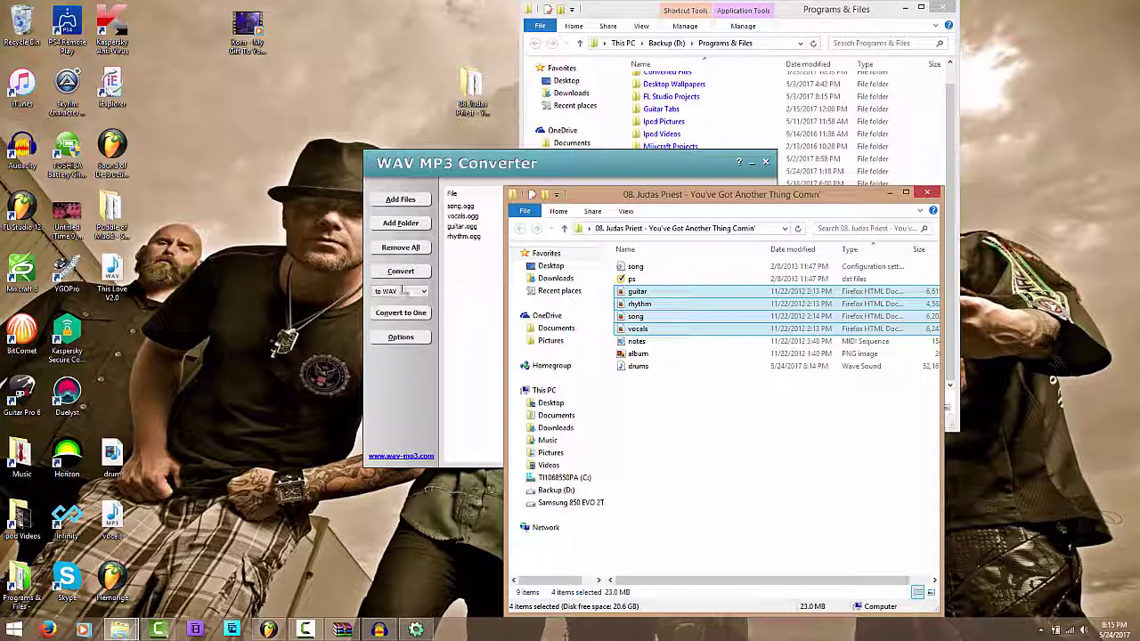
click(393, 273)
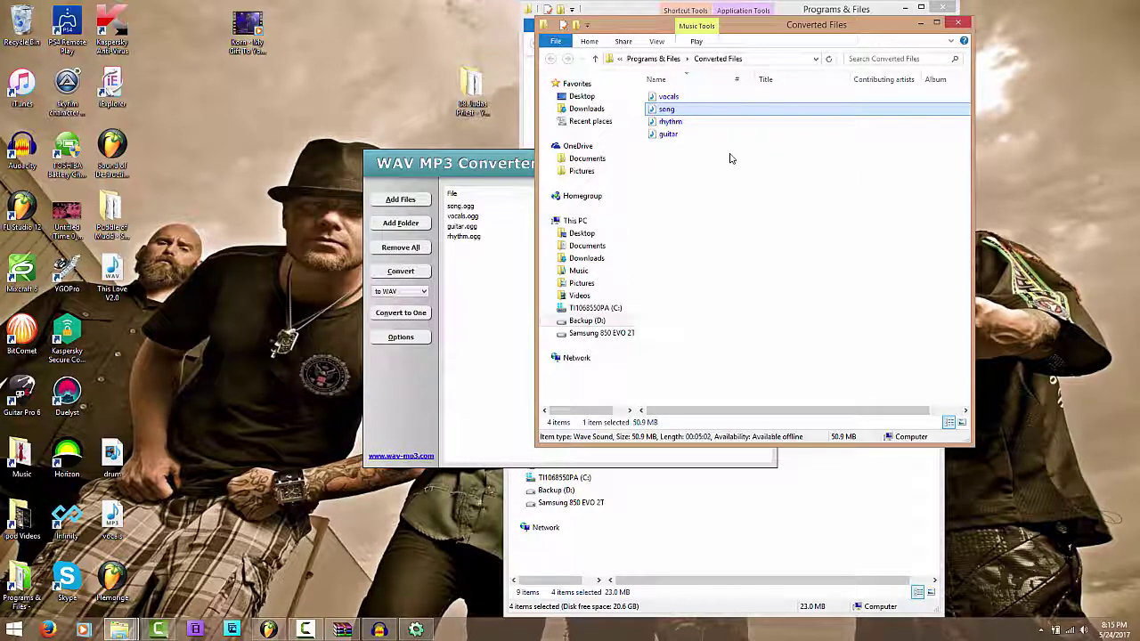
Step: Delete the stray converted WAV copies from Programs & Files
drag(729, 158, 735, 84)
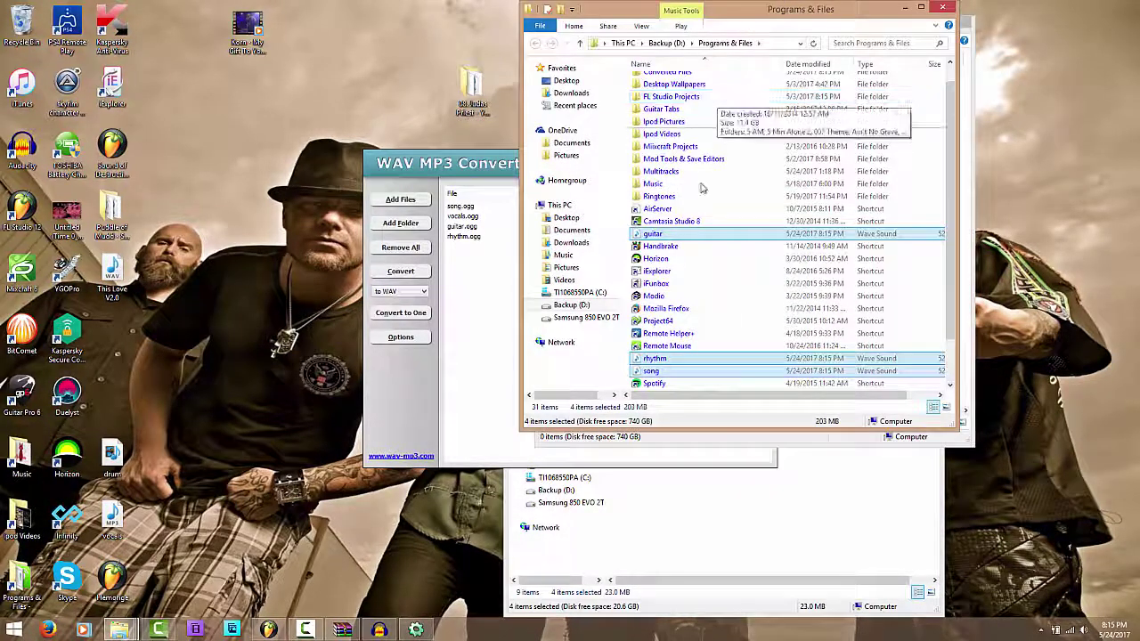
right_click(679, 371)
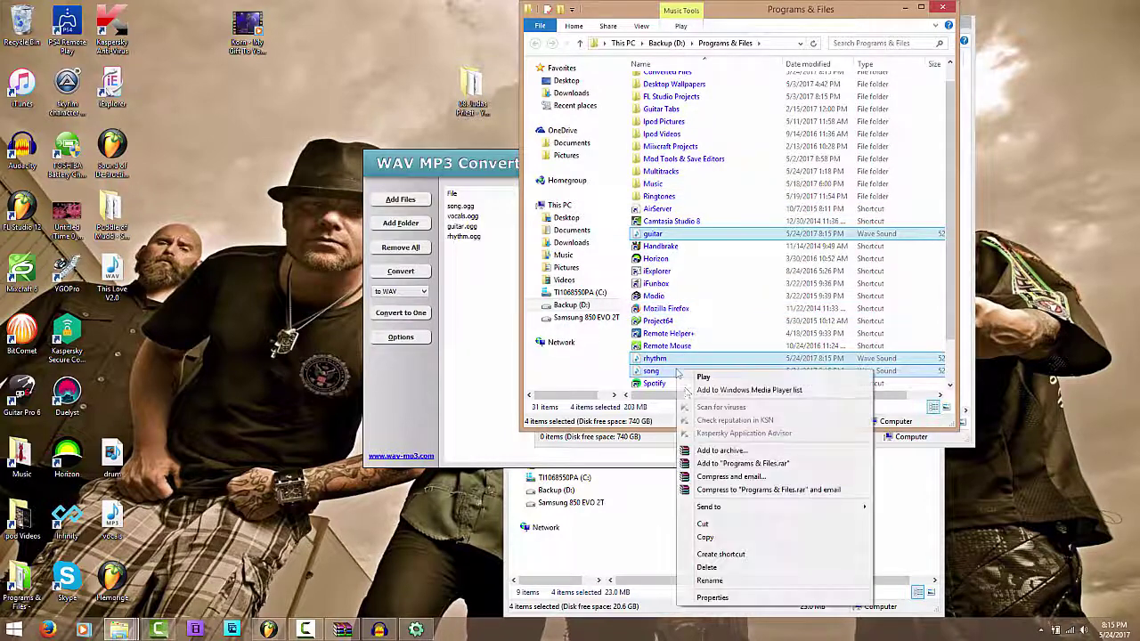
click(709, 568)
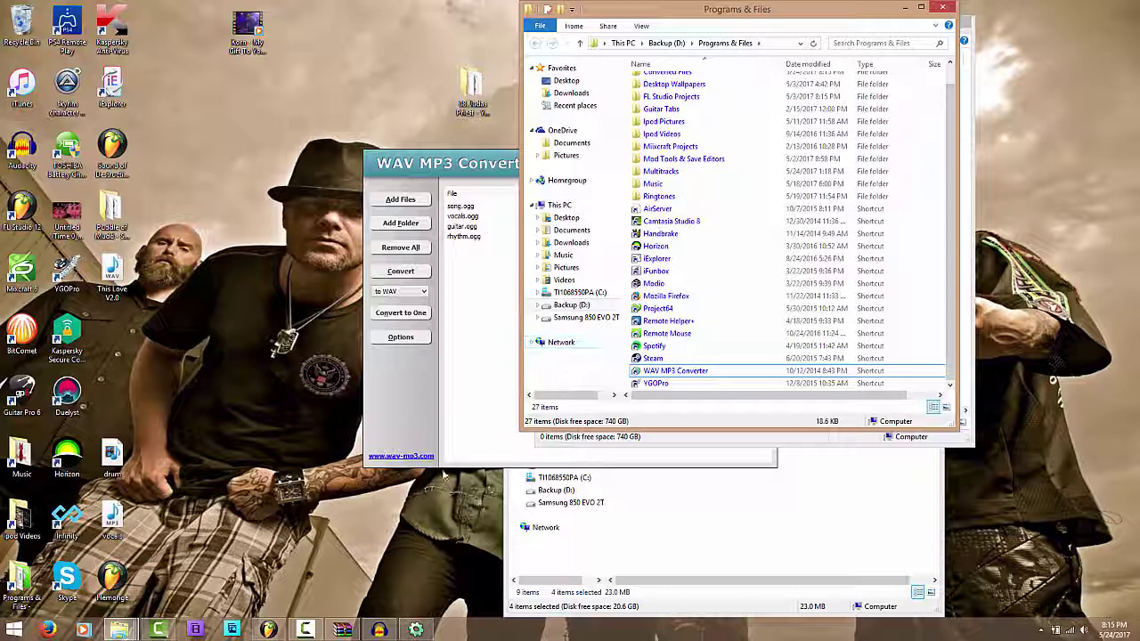
mouse_move(119, 629)
click(336, 562)
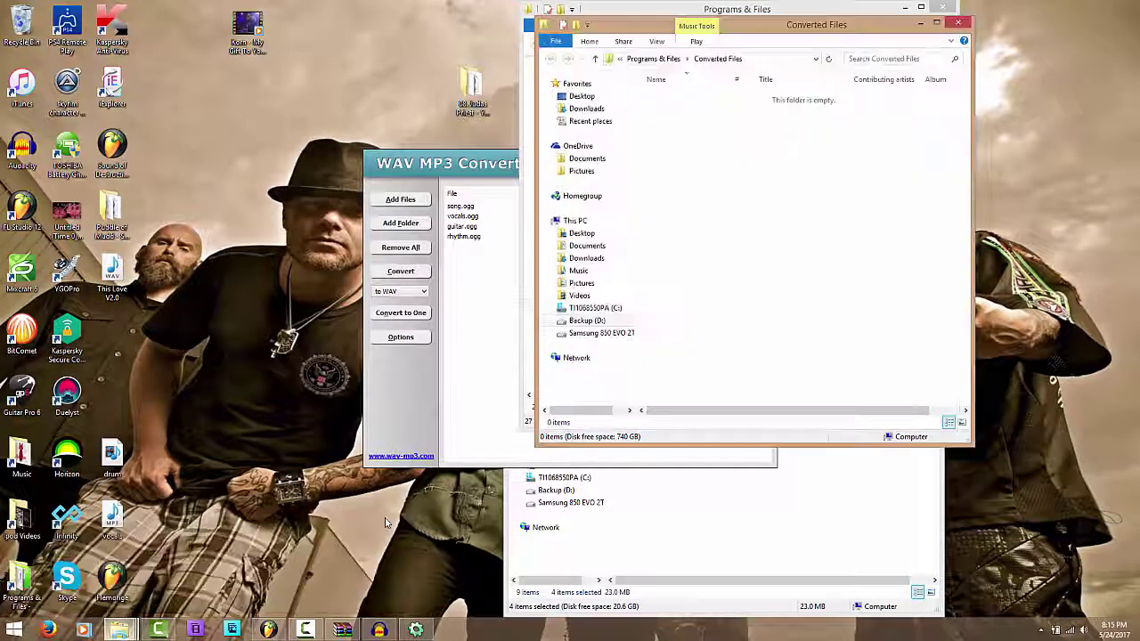
click(655, 560)
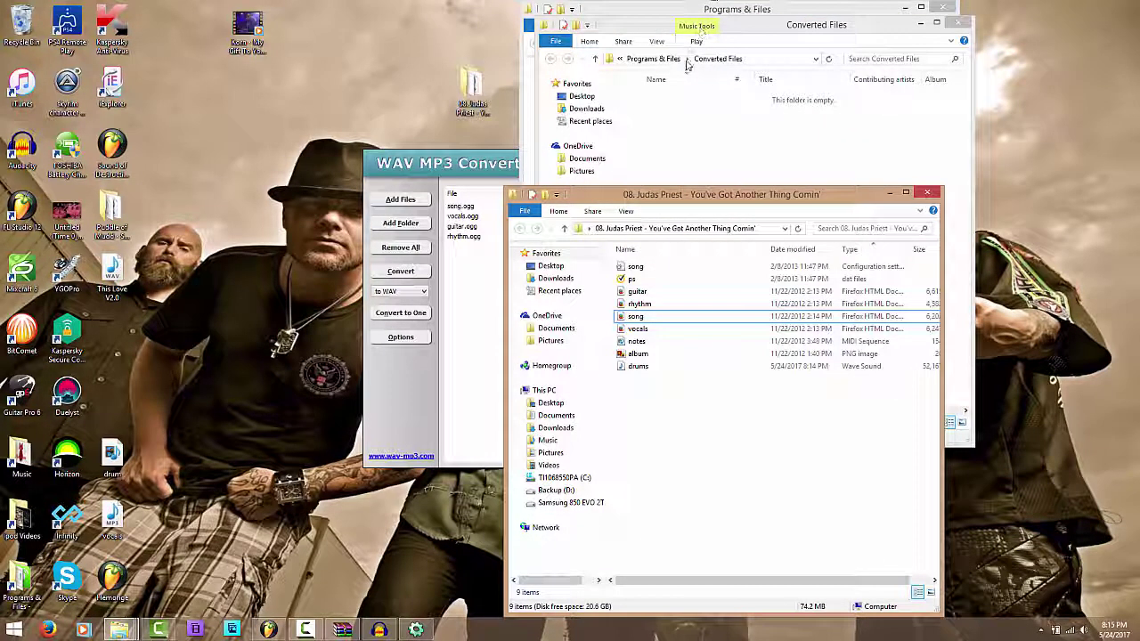
right_click(640, 131)
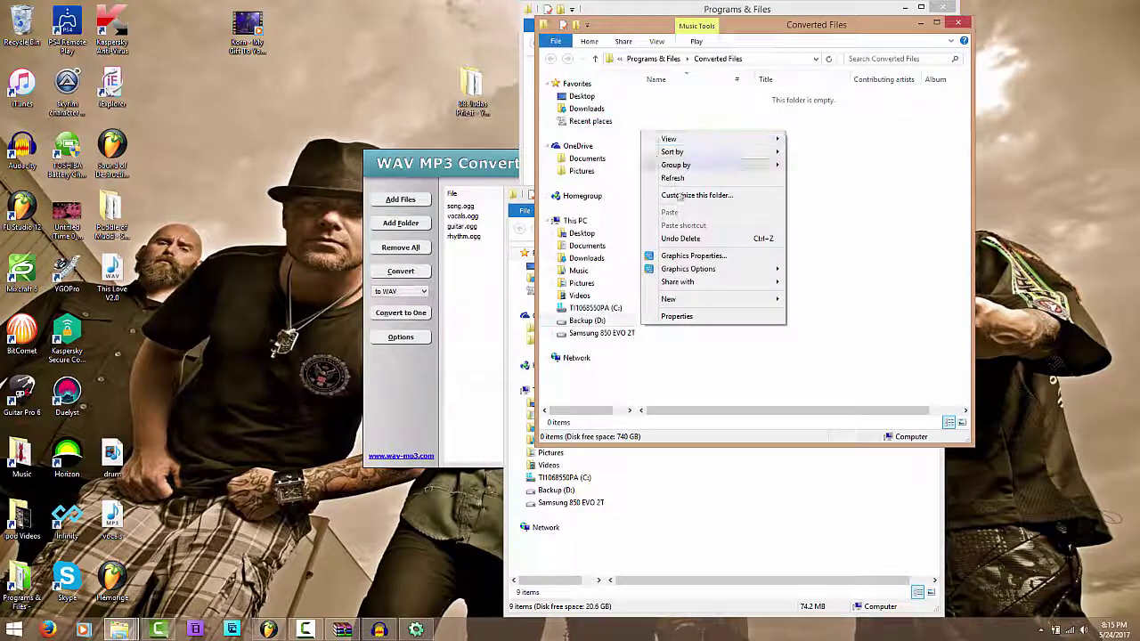
Step: Reconvert the four stems to WAV and select the new WAVs alongside the original files
click(473, 356)
click(389, 272)
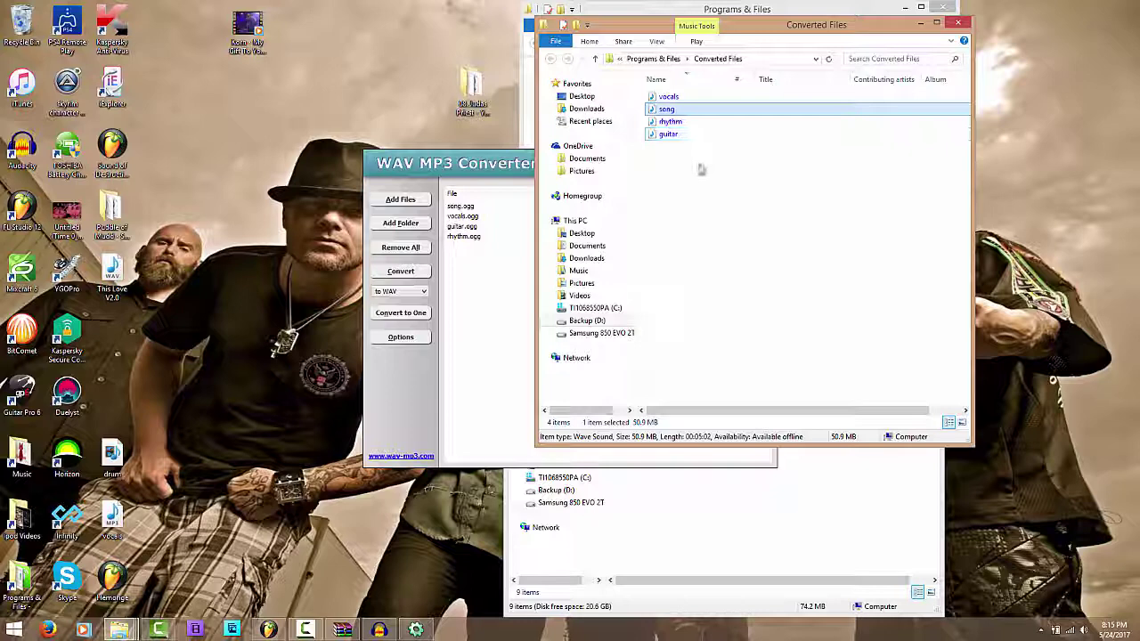
drag(704, 169, 475, 84)
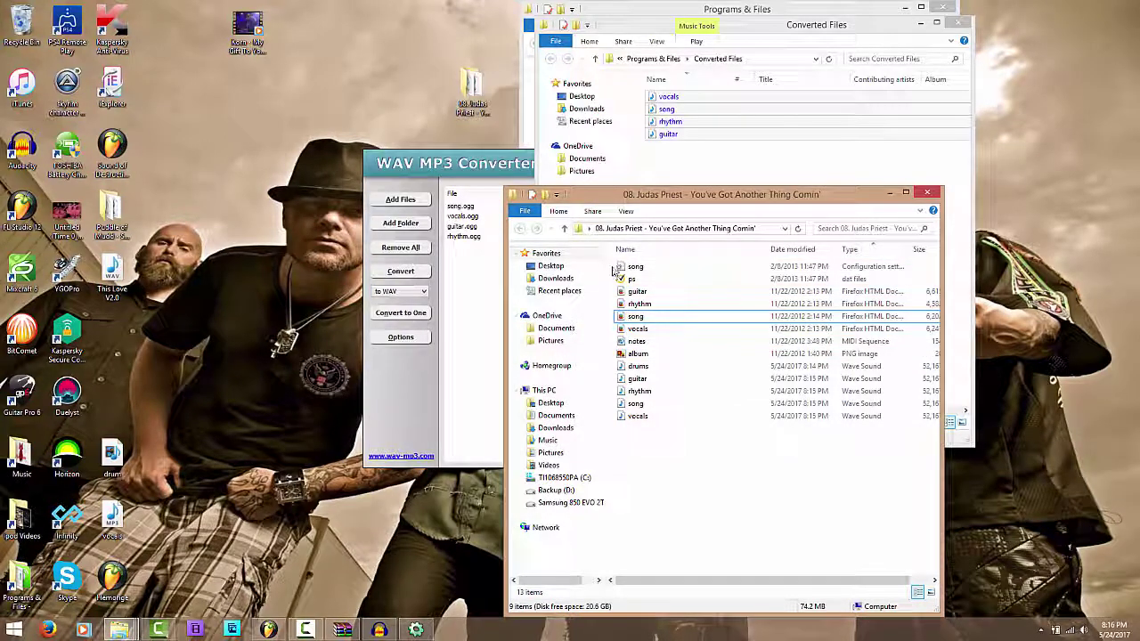
drag(612, 271, 671, 354)
Step: Delete the original stem and song files from the Judas Priest folder
right_click(660, 331)
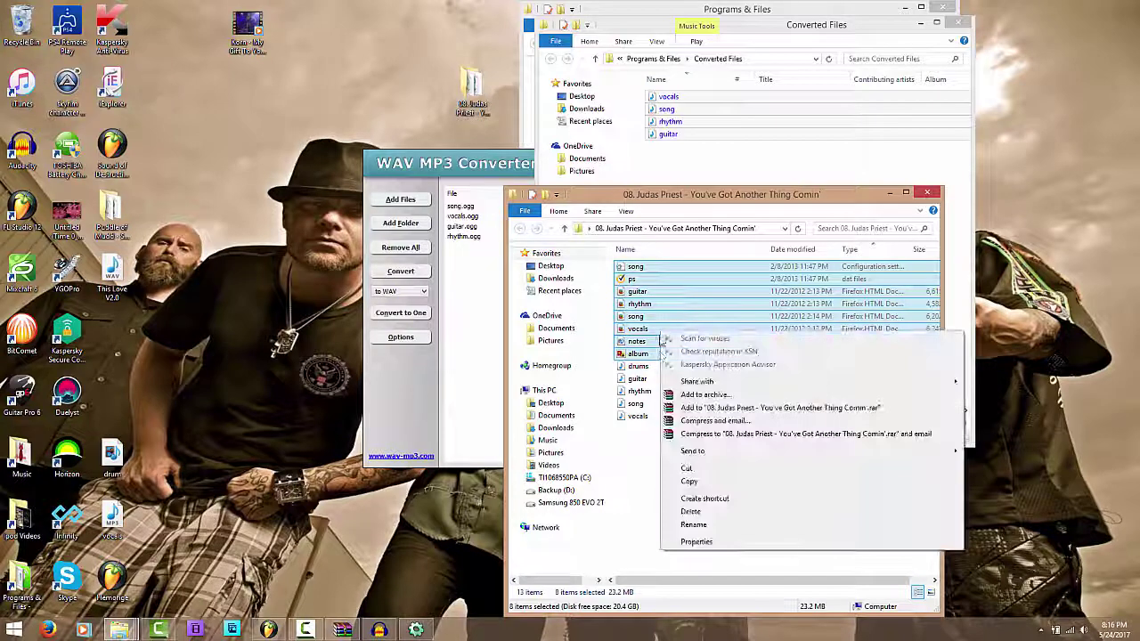
click(691, 511)
drag(713, 345, 646, 317)
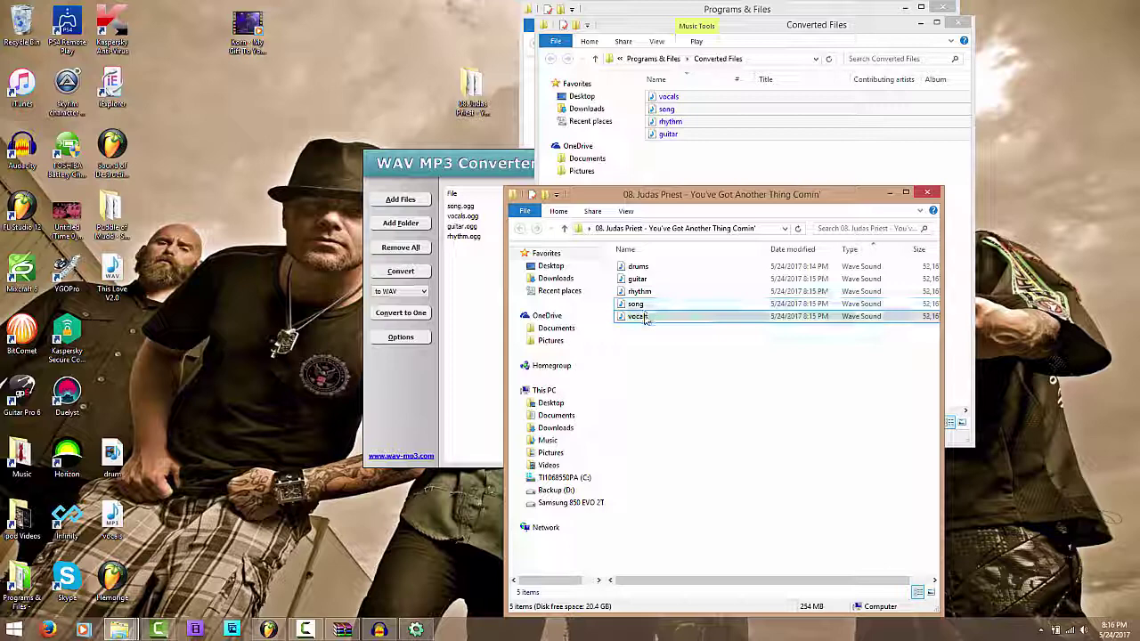
Step: Preview the vocals WAV, then launch Audacity with an empty project
double_click(641, 317)
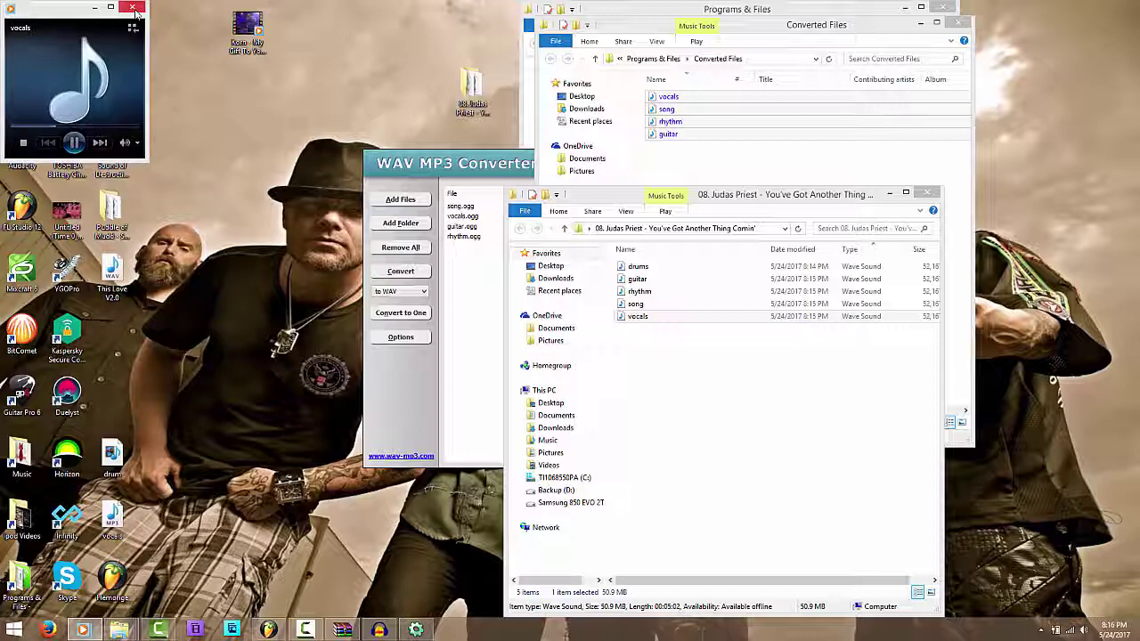
click(133, 8)
double_click(13, 134)
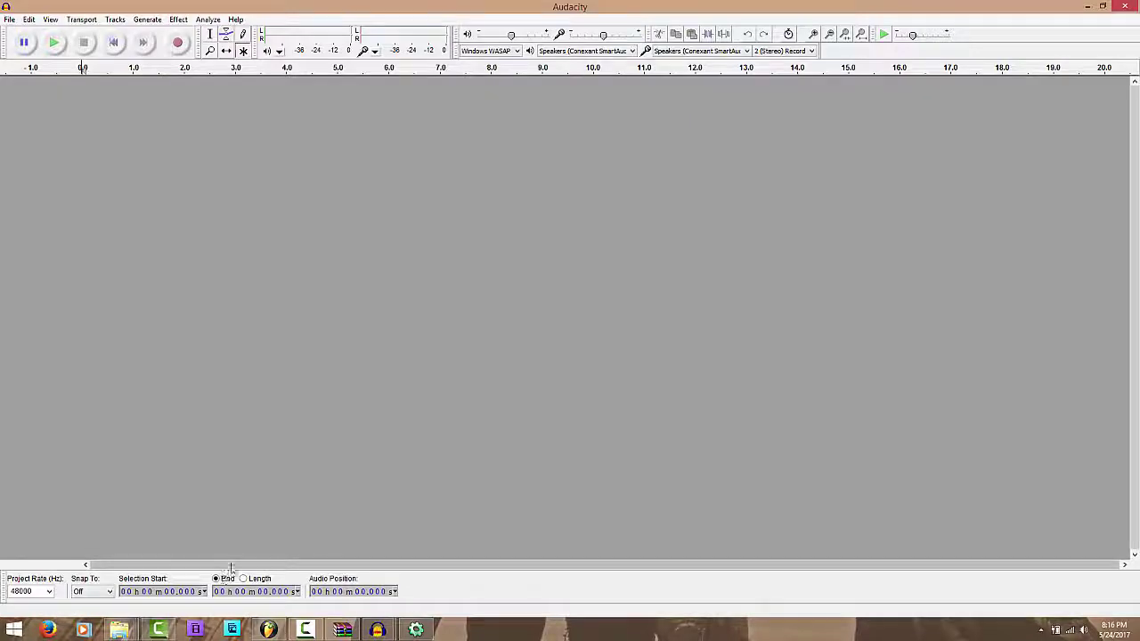
Step: Drag the drums, guitar, rhythm, song and vocals WAVs from the Judas Priest folder into Audacity
click(120, 630)
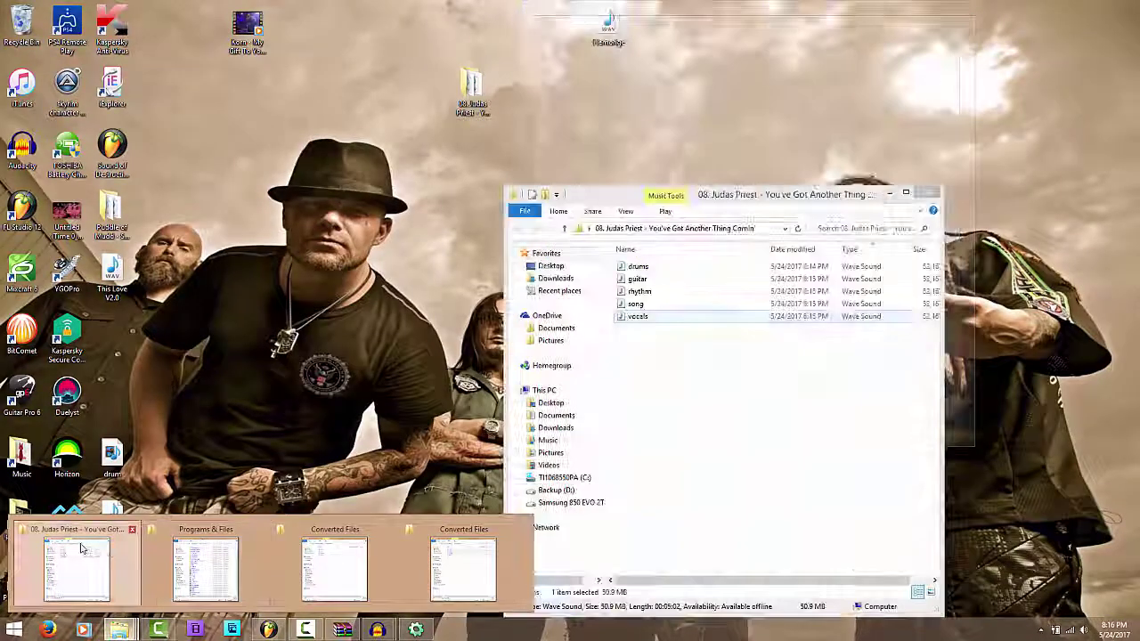
click(138, 559)
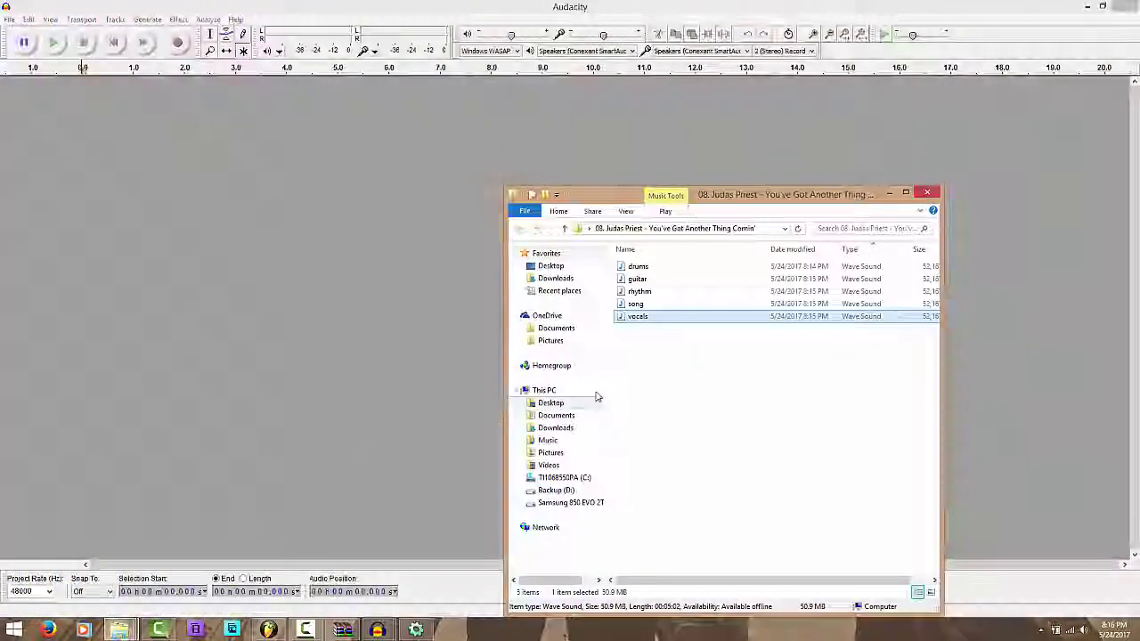
click(617, 267)
drag(613, 269, 669, 330)
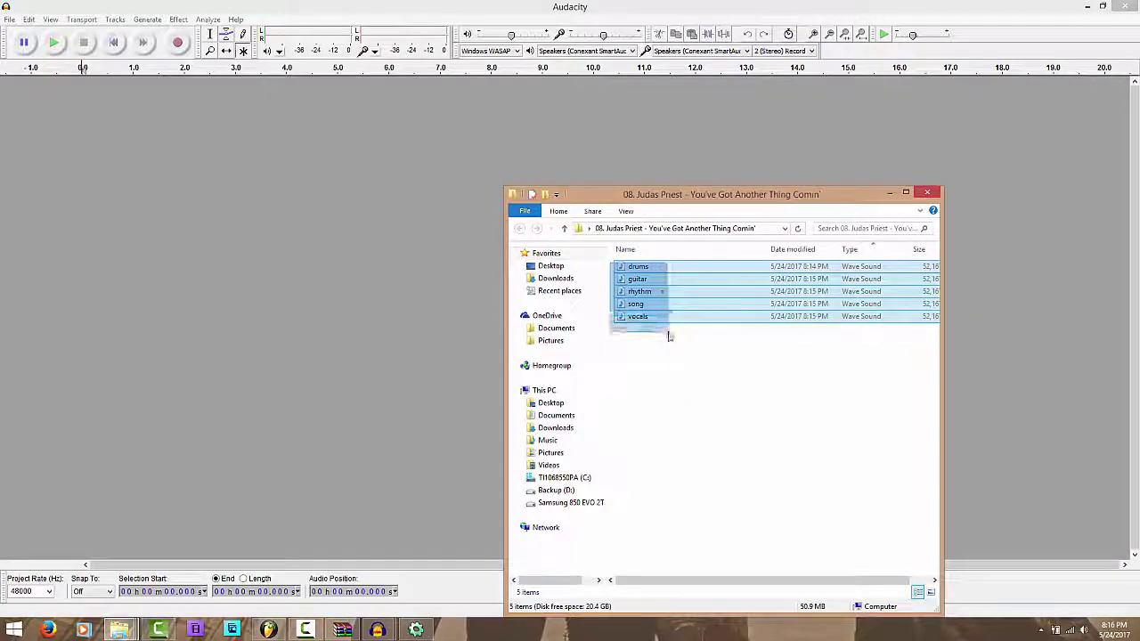
drag(618, 302, 378, 301)
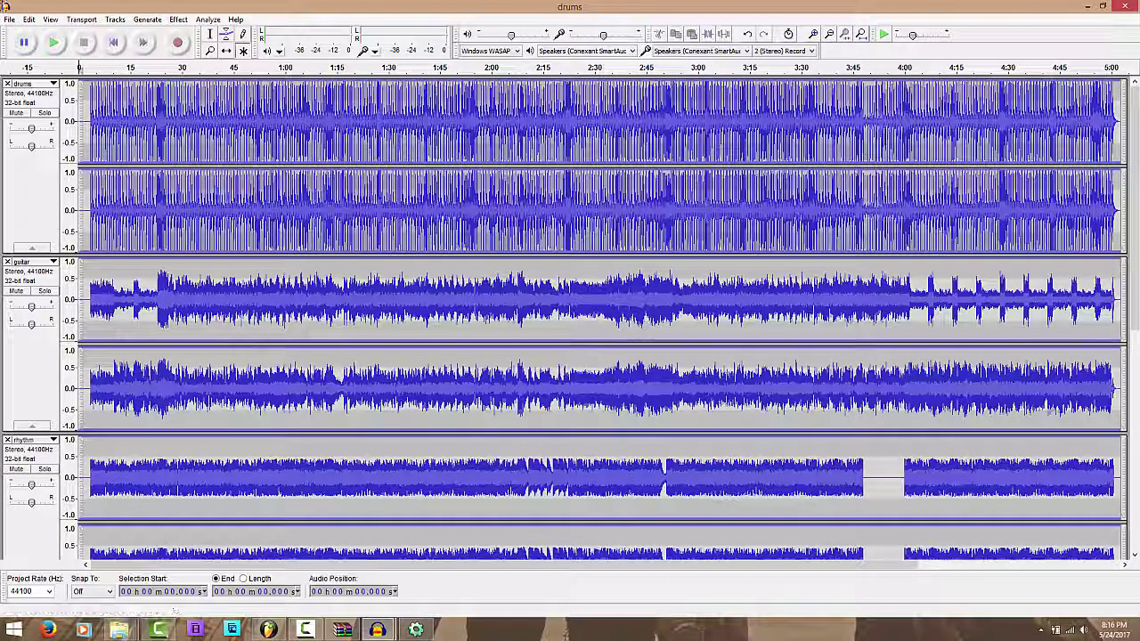
Step: Solo the drums track, play it from about 16 seconds, then release the solo
click(47, 113)
click(46, 114)
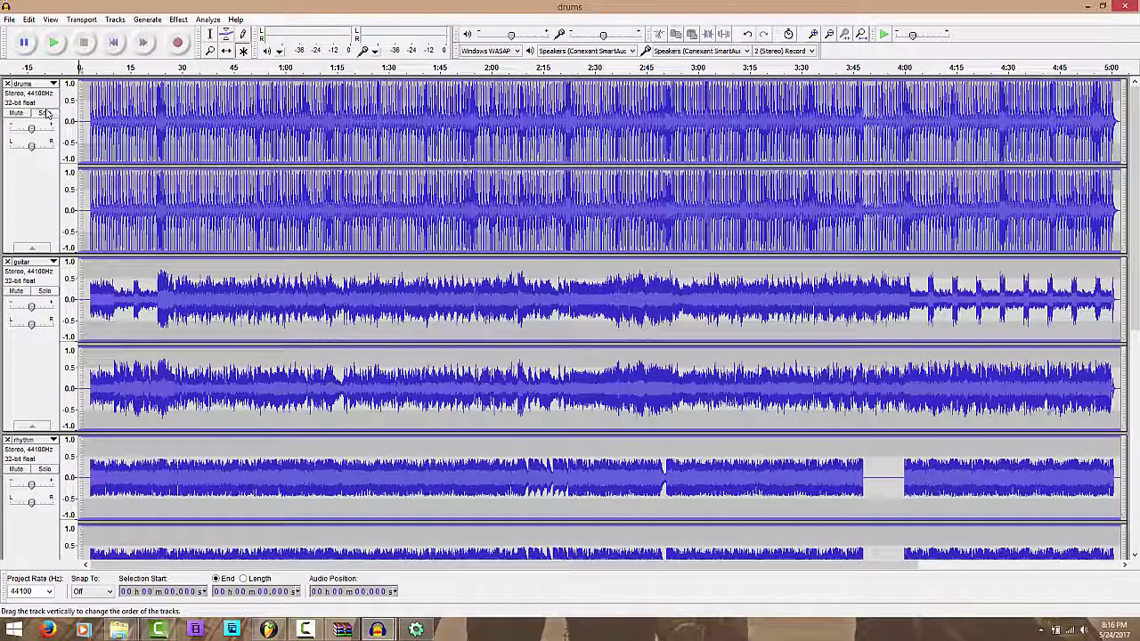
click(47, 113)
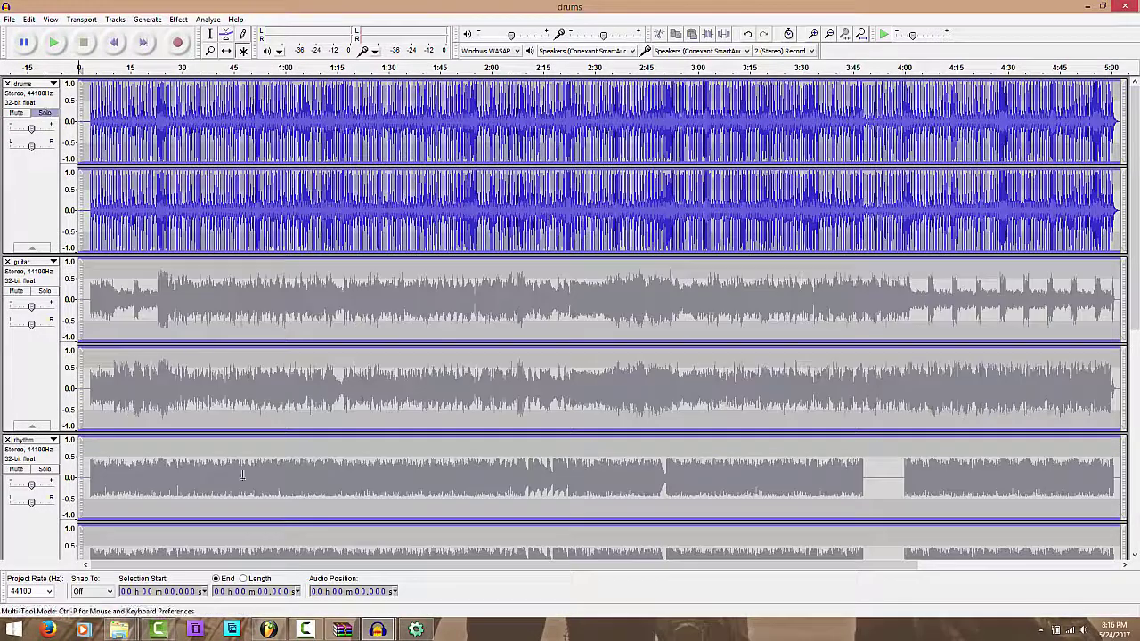
click(53, 42)
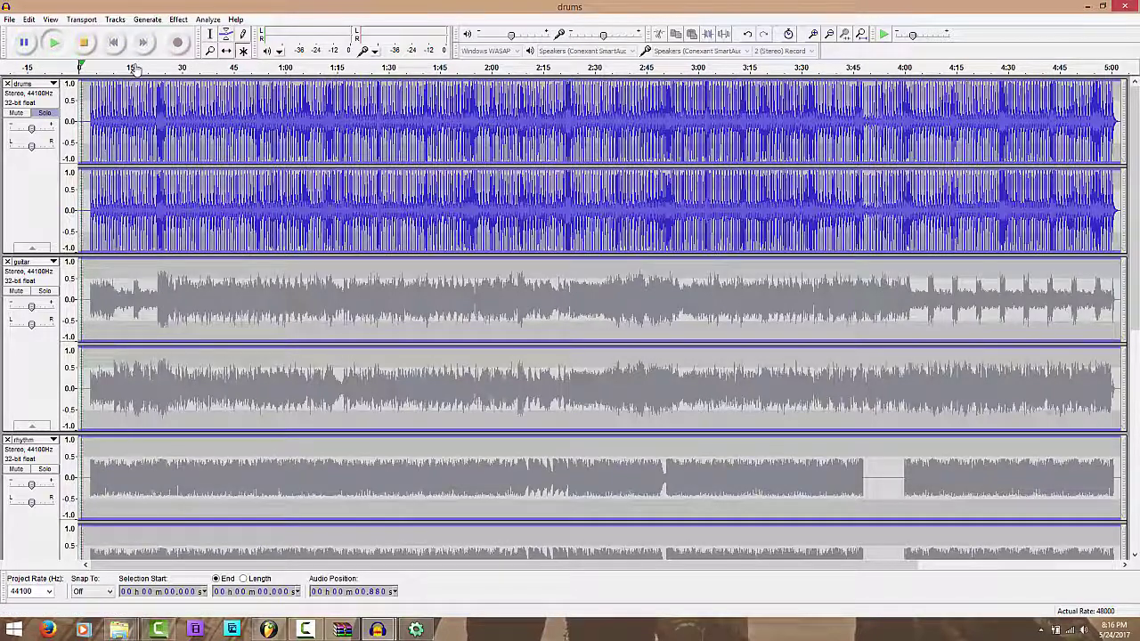
click(134, 69)
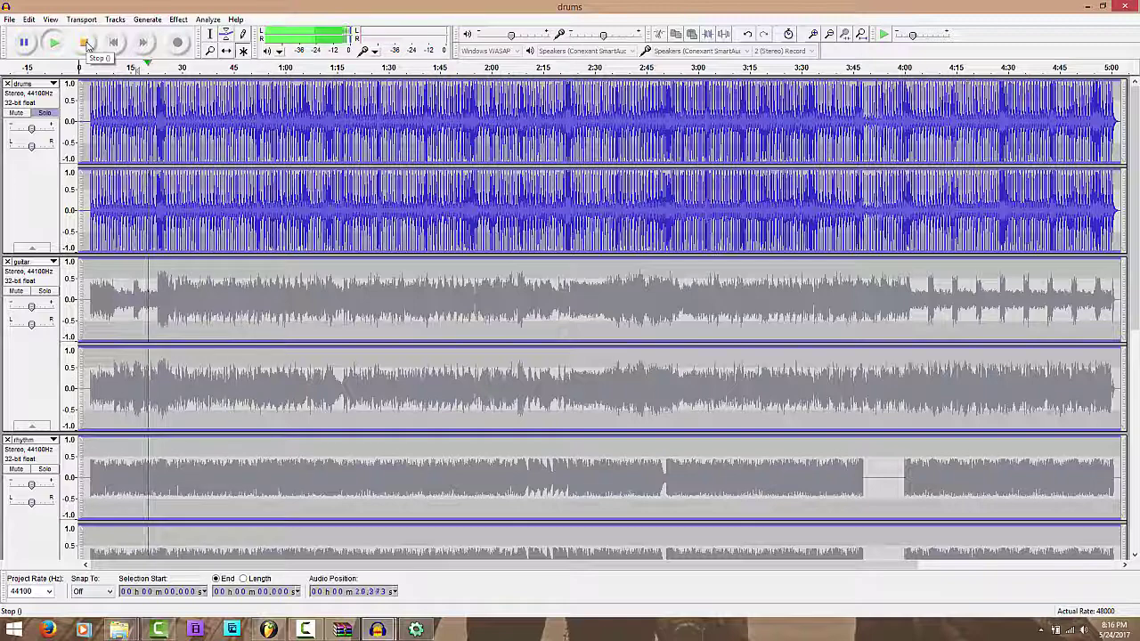
click(86, 43)
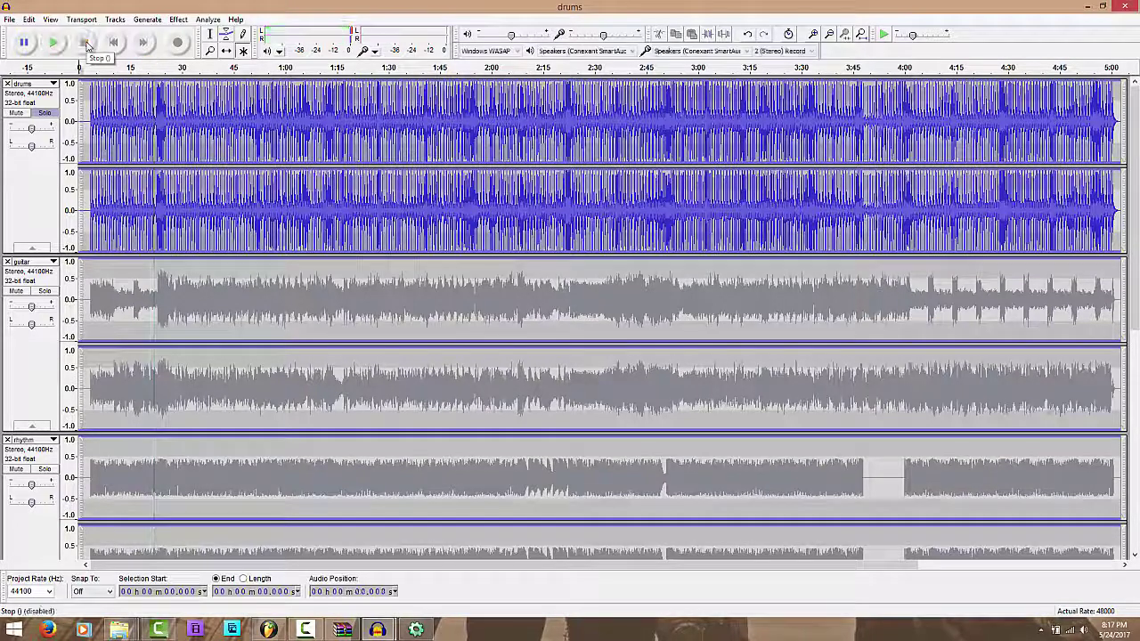
click(46, 113)
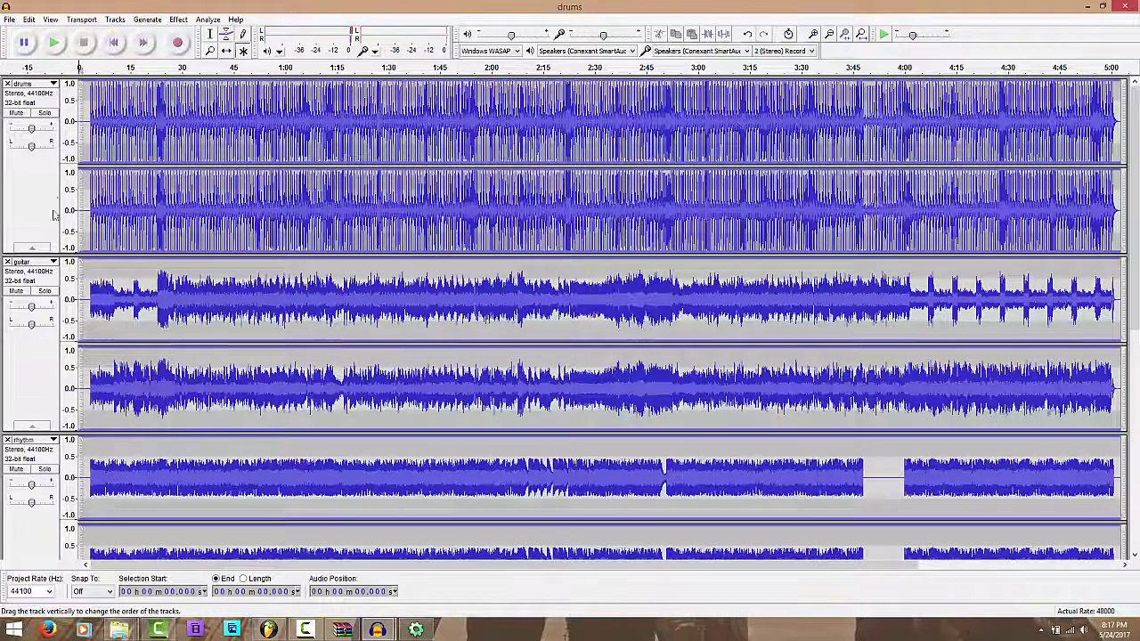
Step: Mute the guitar track and play the mix without it
scroll(9, 267, down, 5)
scroll(7, 372, down, 5)
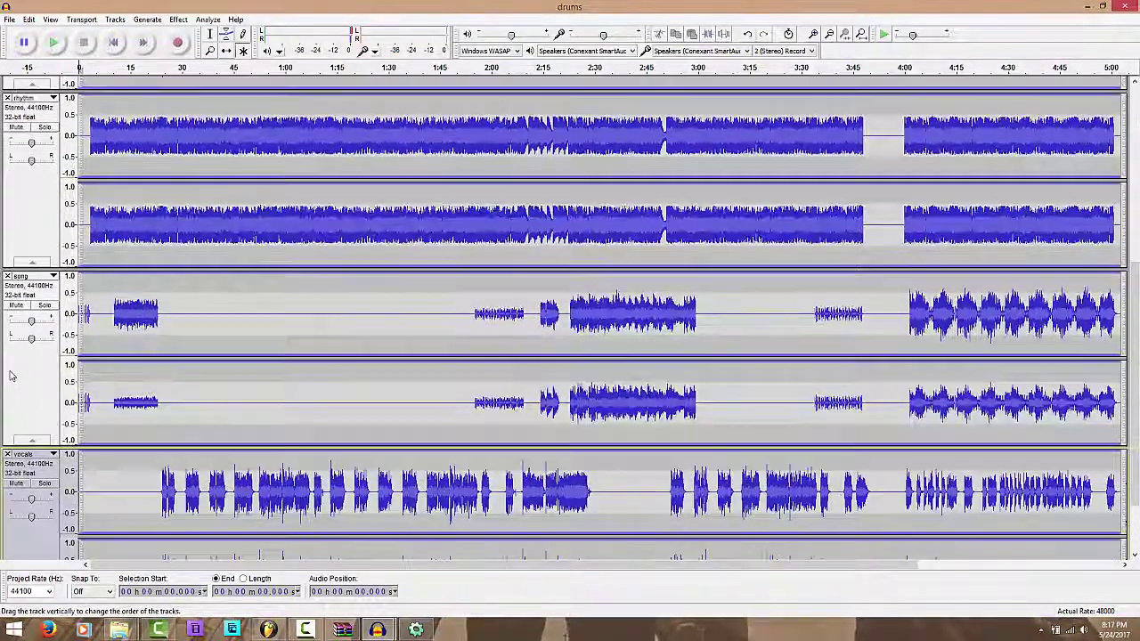
scroll(12, 358, up, 5)
scroll(12, 358, up, 5)
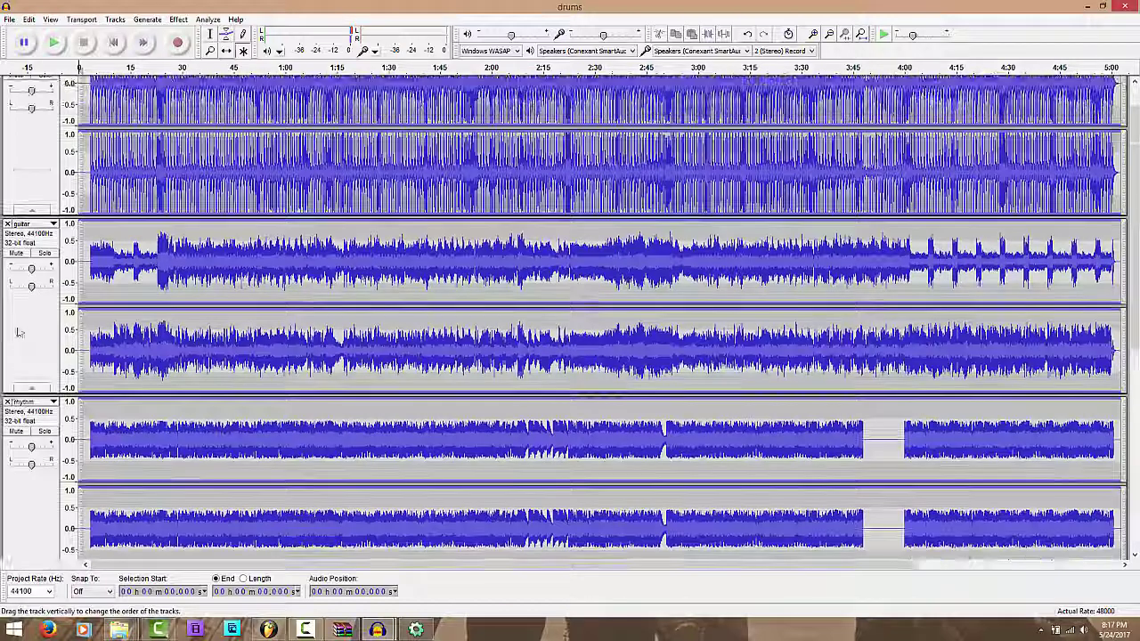
click(15, 255)
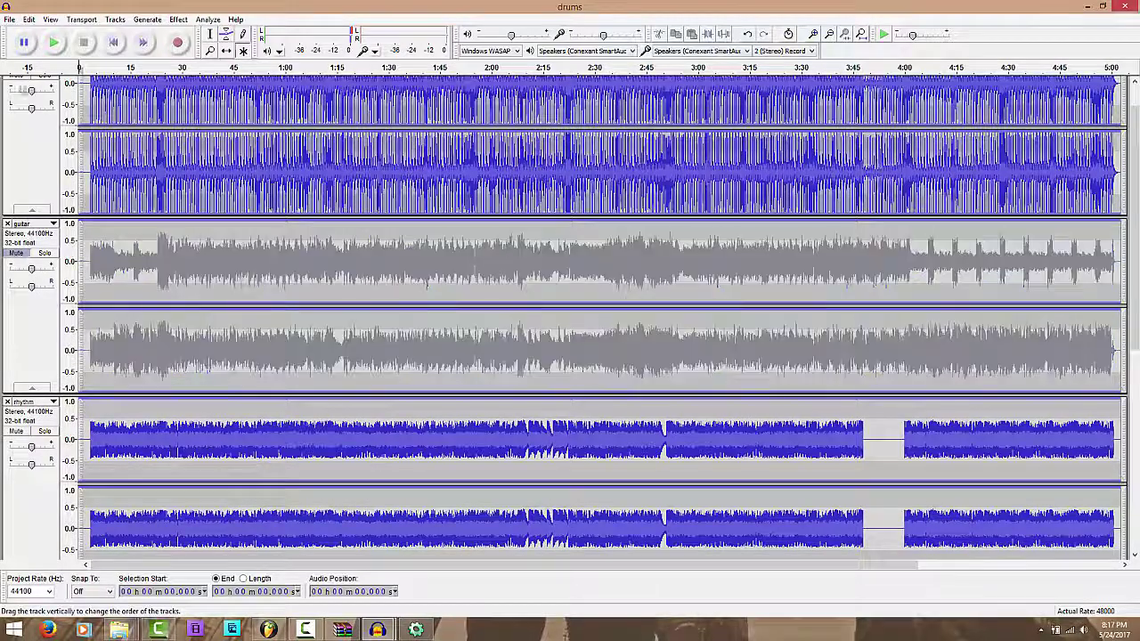
scroll(45, 40, up, 1)
click(51, 40)
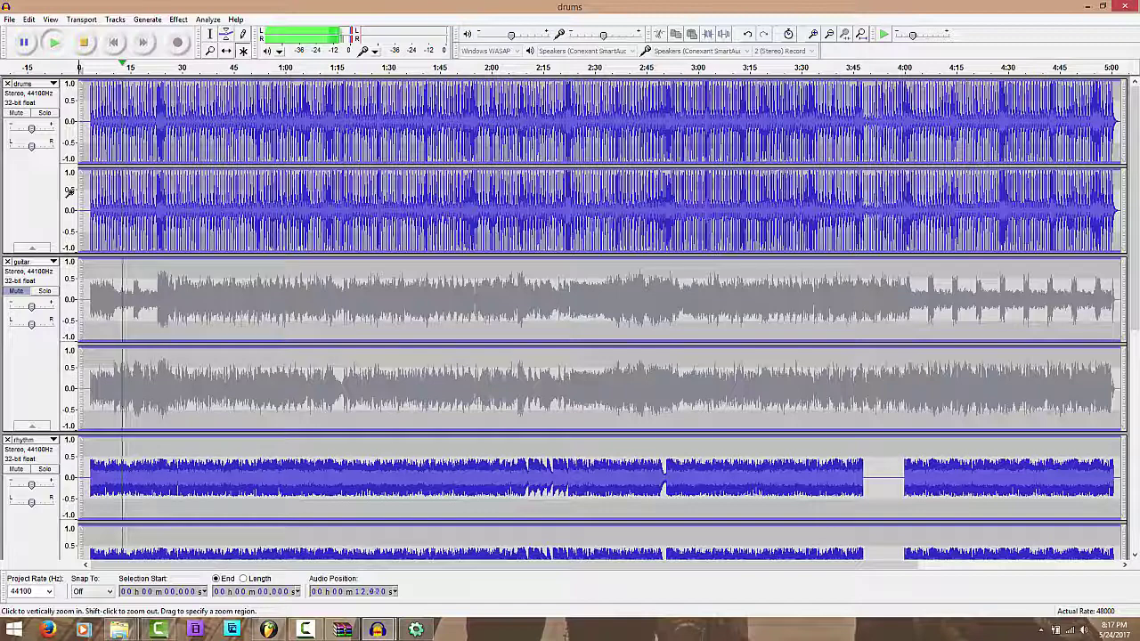
Step: Unmute guitar, solo it and play from the 30-second mark, then release the solo
click(15, 290)
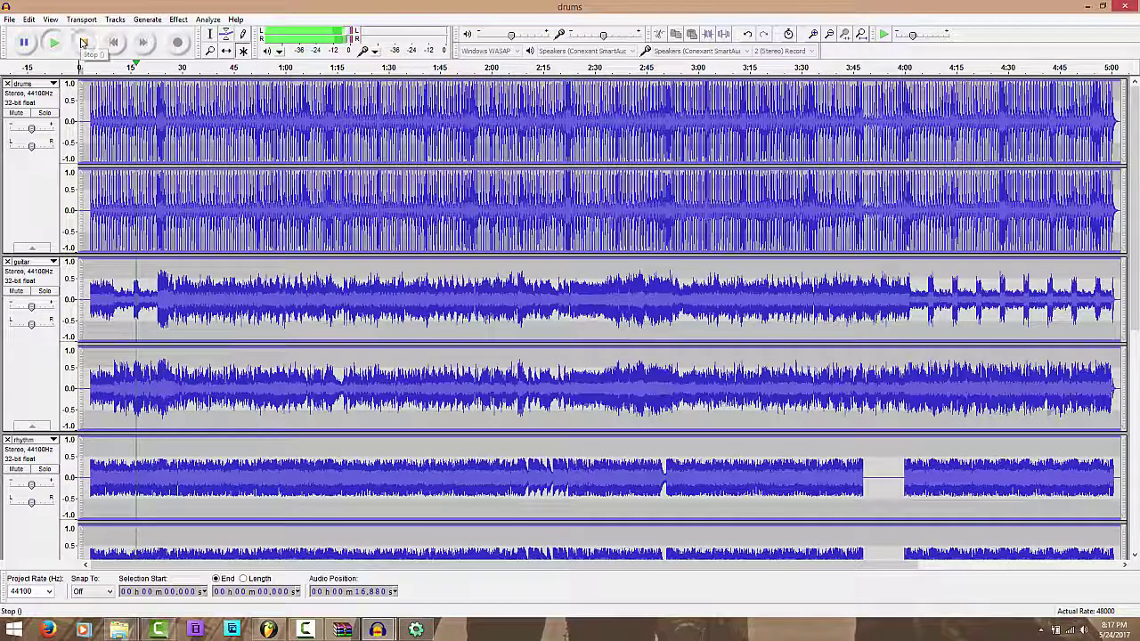
click(83, 42)
click(45, 291)
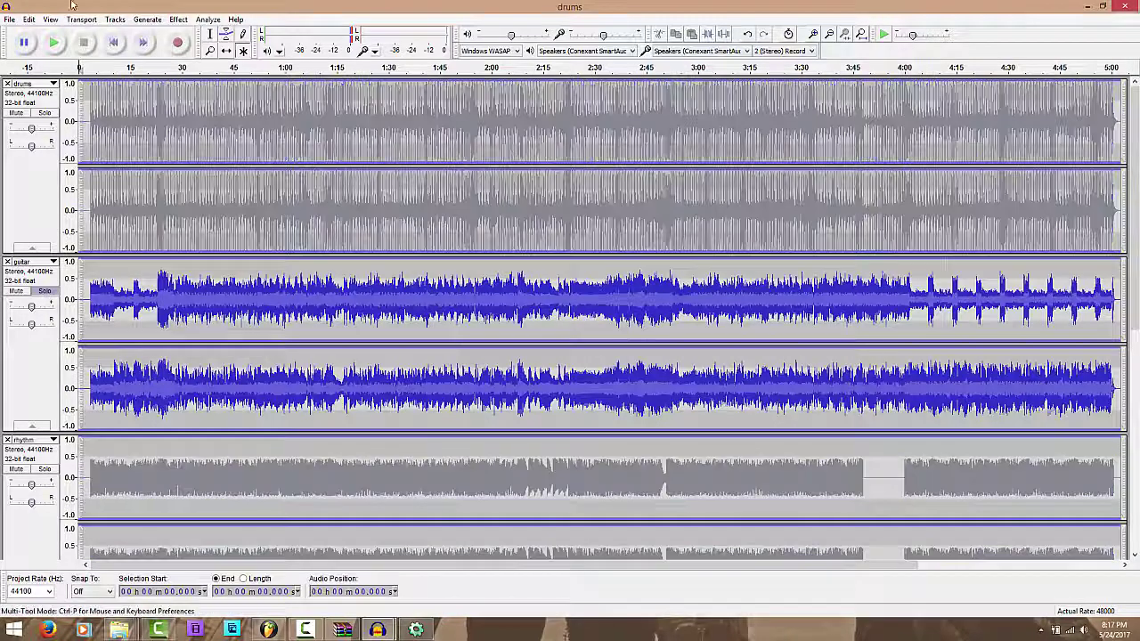
click(54, 43)
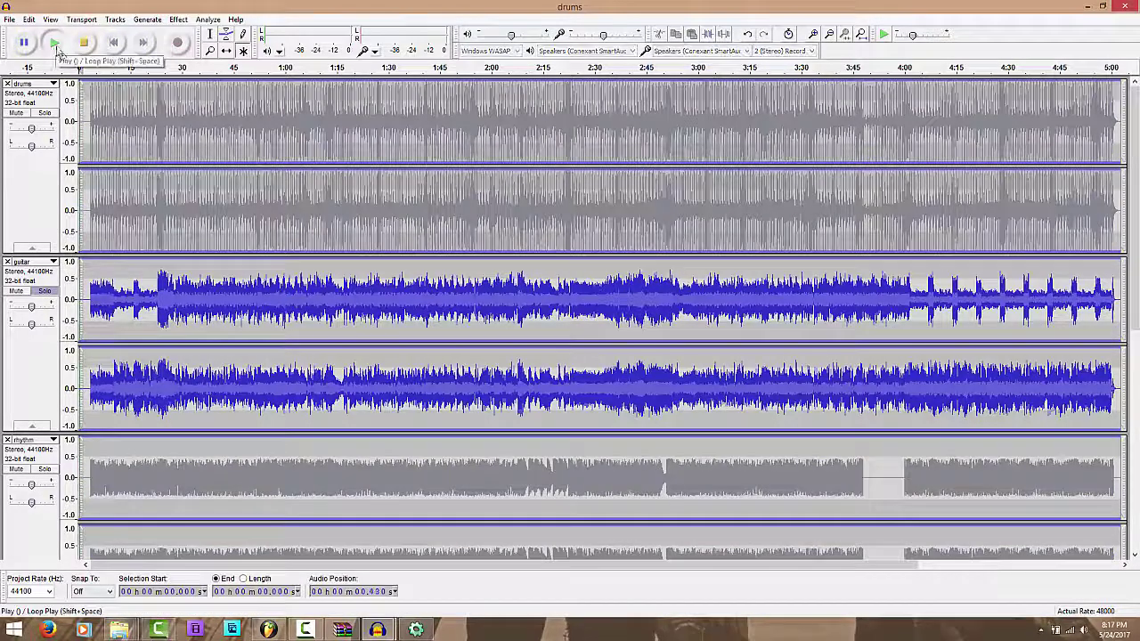
click(179, 75)
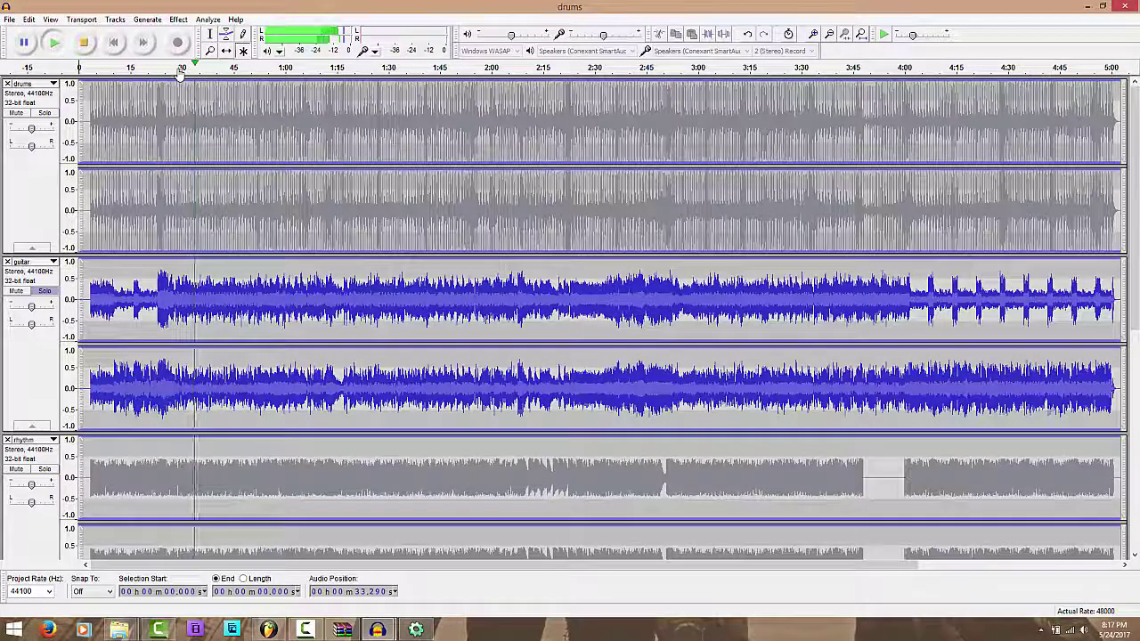
click(83, 41)
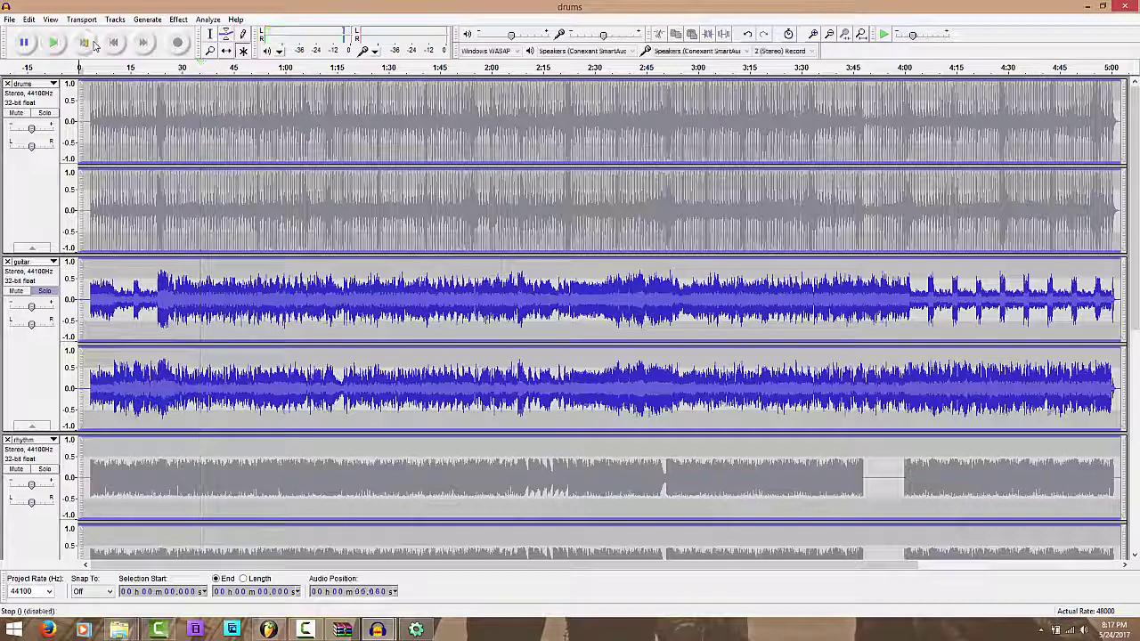
click(42, 290)
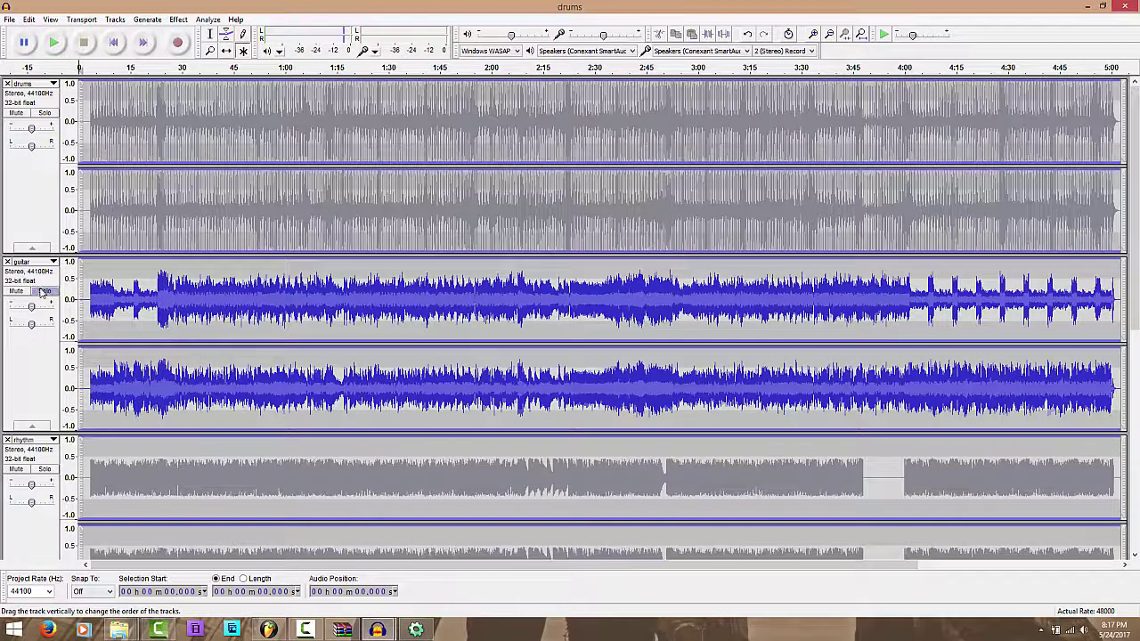
Step: Mute the rhythm track, play the mix from about 23 seconds, then unmute rhythm
click(14, 468)
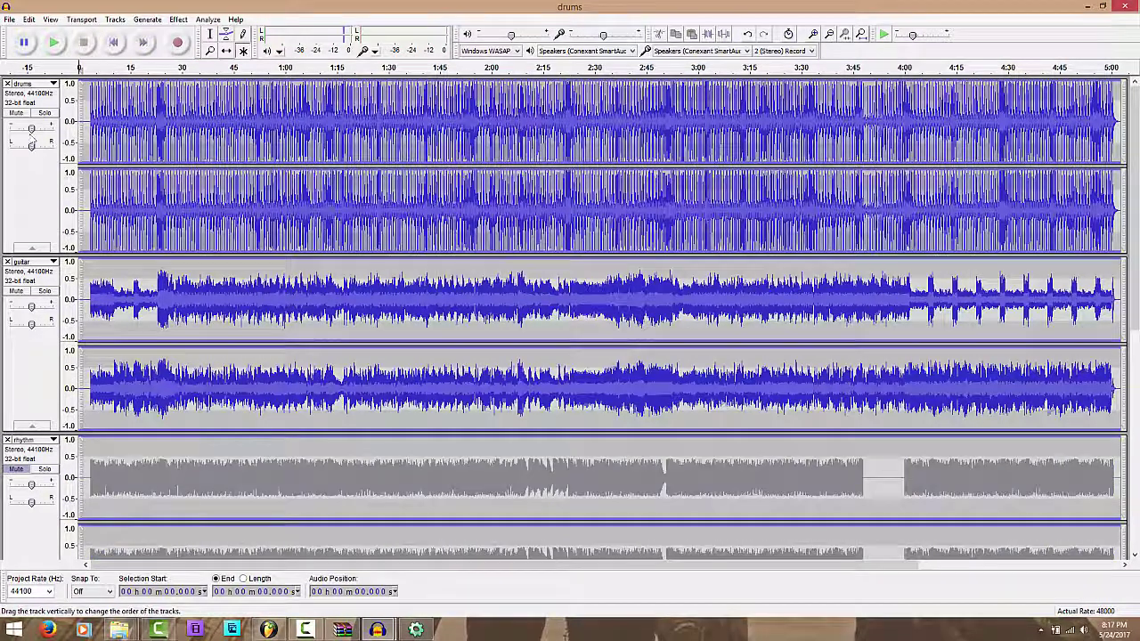
click(56, 42)
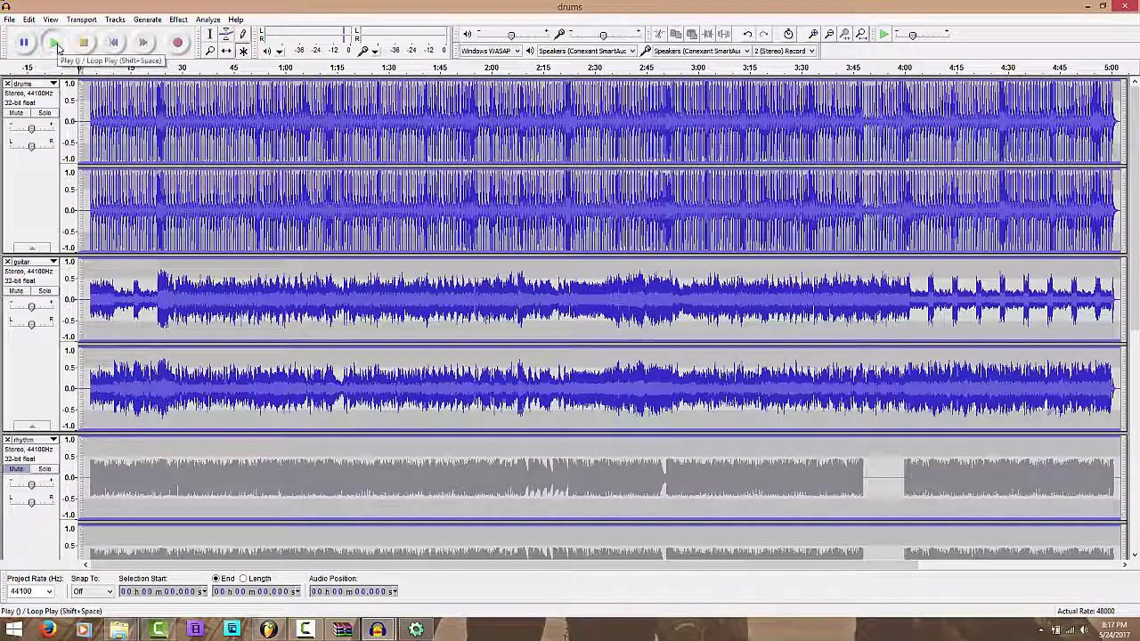
click(157, 68)
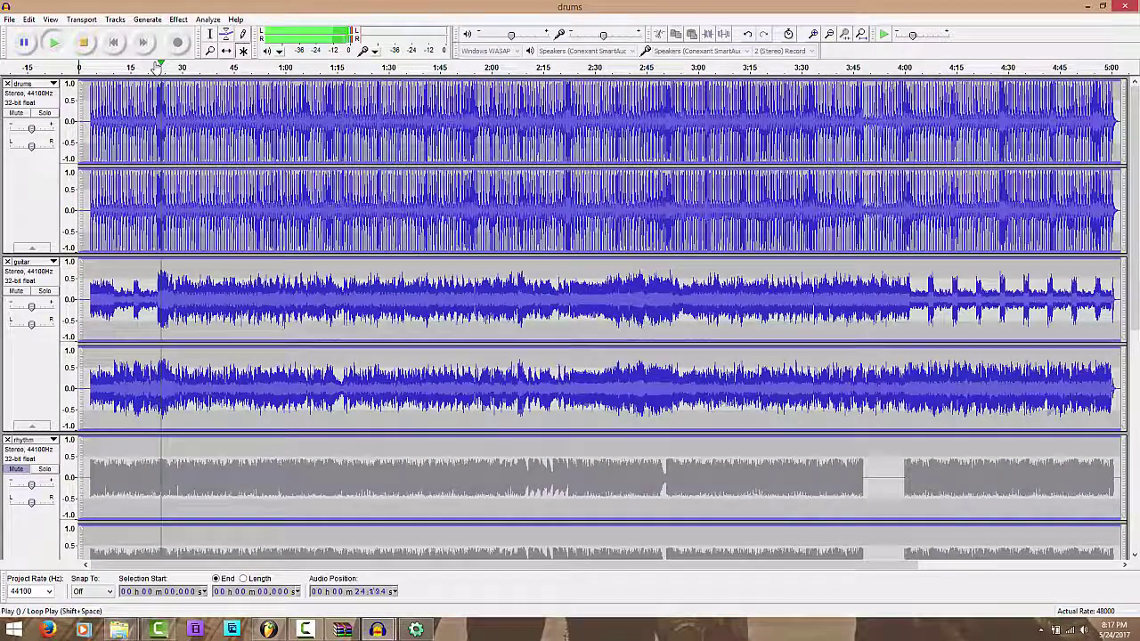
scroll(71, 264, down, 3)
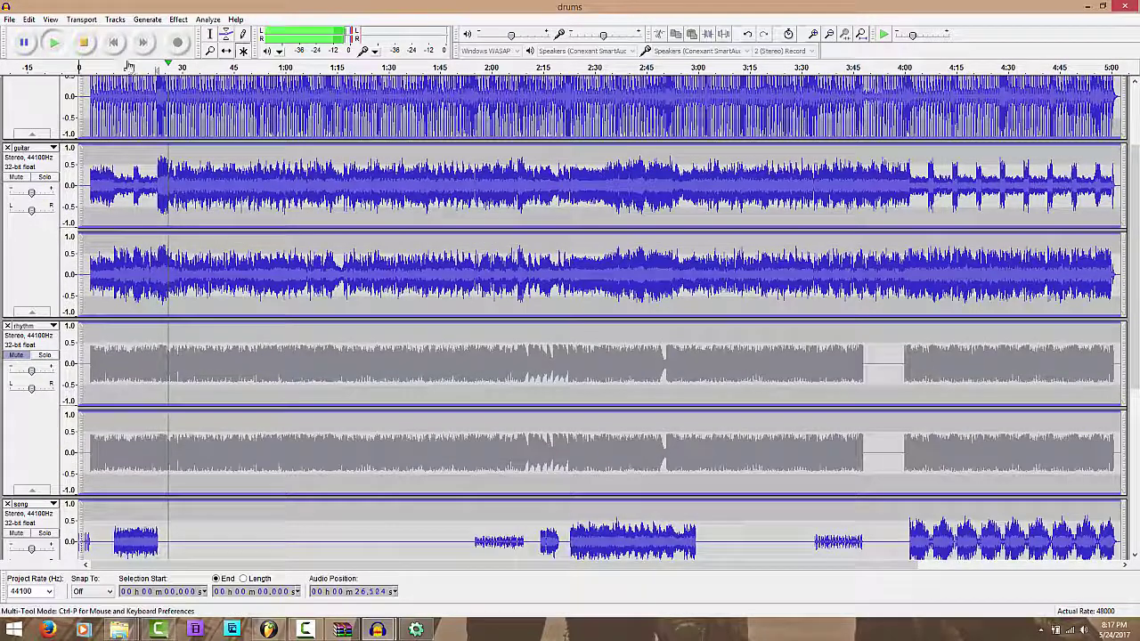
click(89, 43)
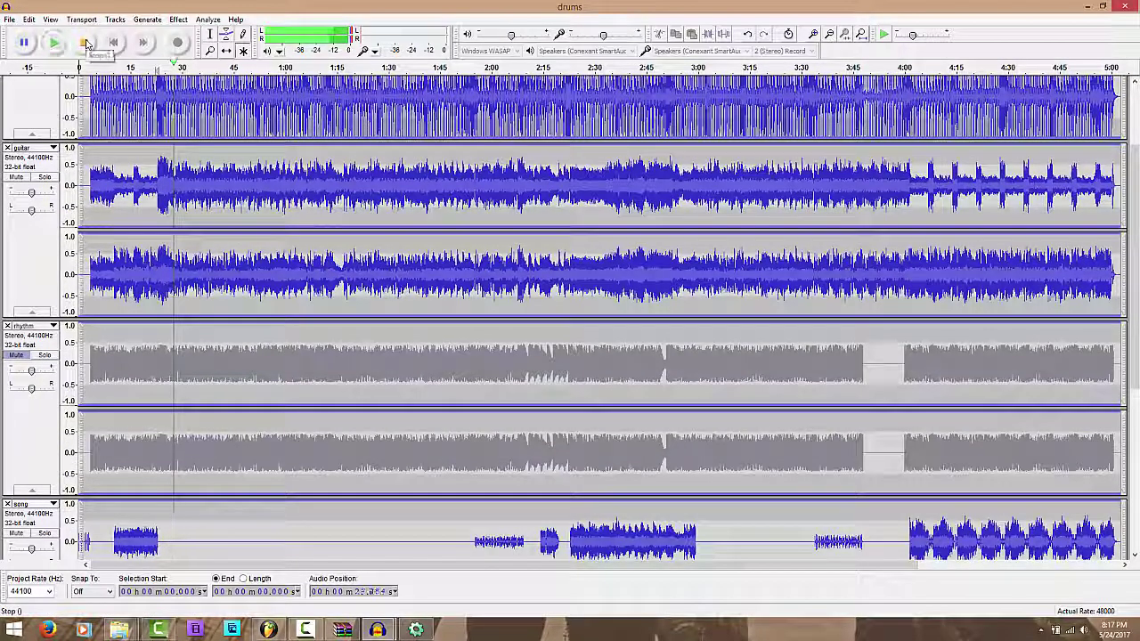
click(27, 340)
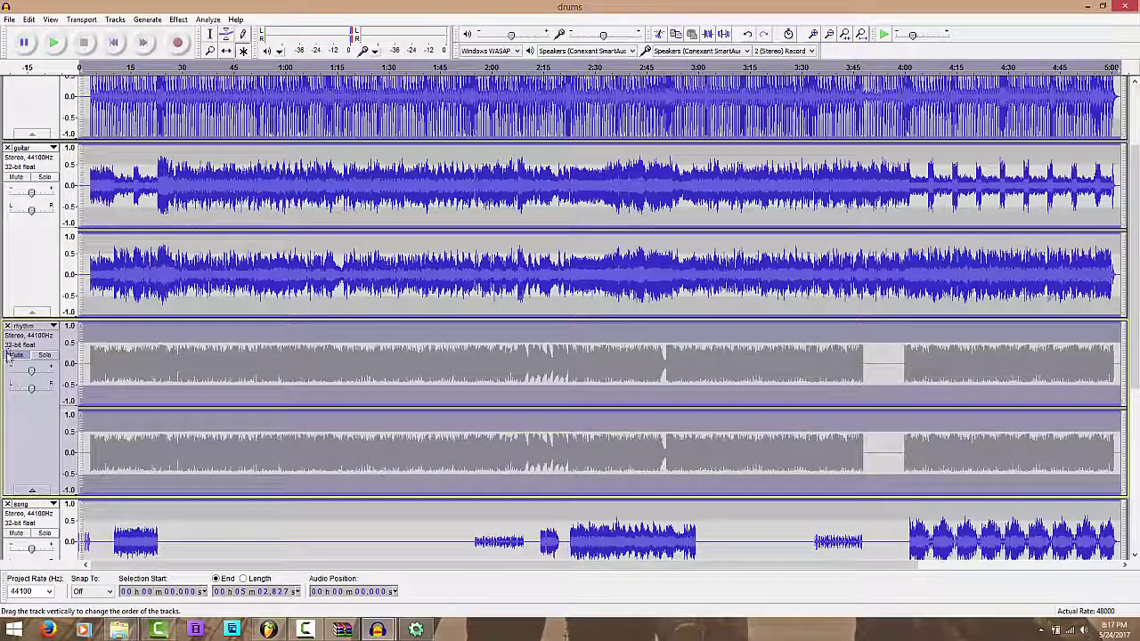
click(11, 356)
scroll(7, 358, down, 8)
Step: Mute the vocals track and solo the song track
scroll(7, 358, down, 1)
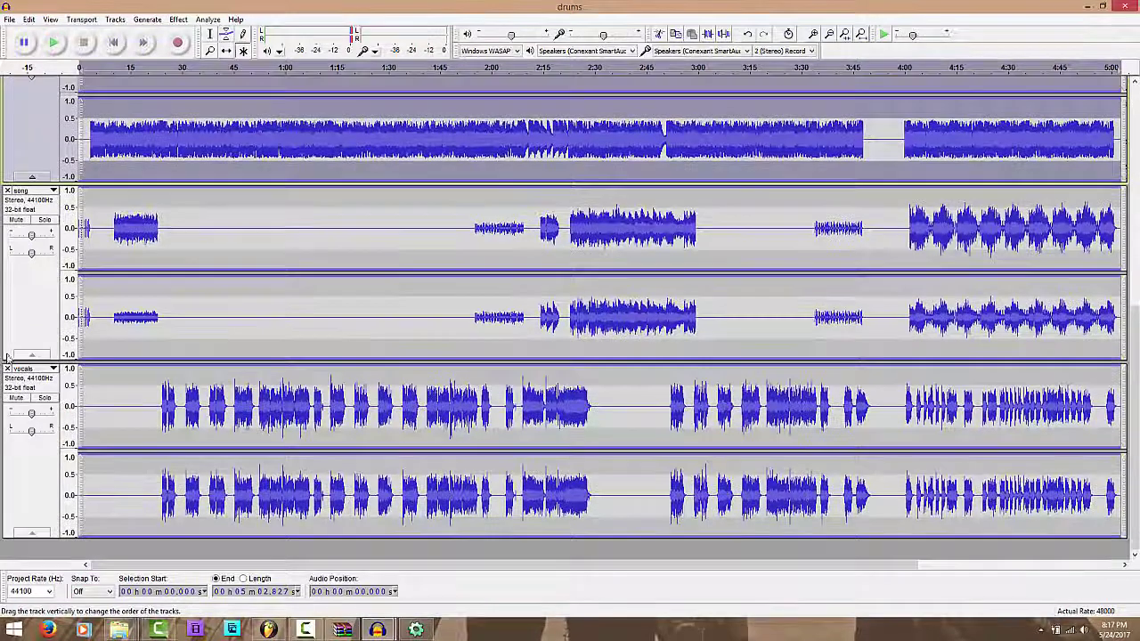
click(24, 399)
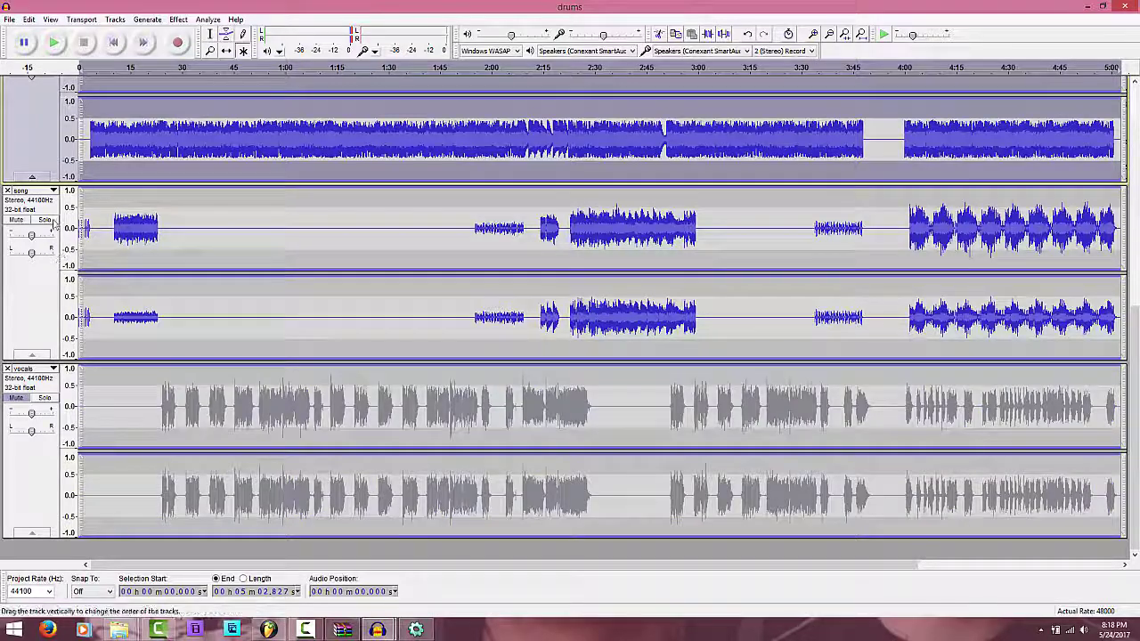
click(46, 220)
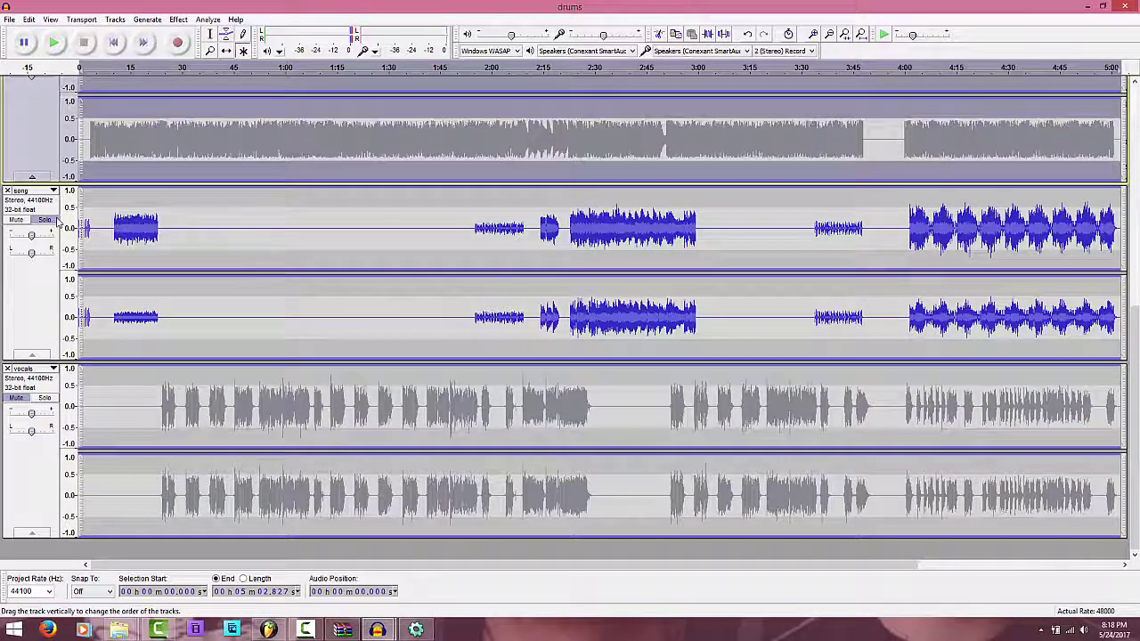
Step: Play the song stem at about 0:18, 2:01 and 2:33, then stop and release its solo
click(140, 71)
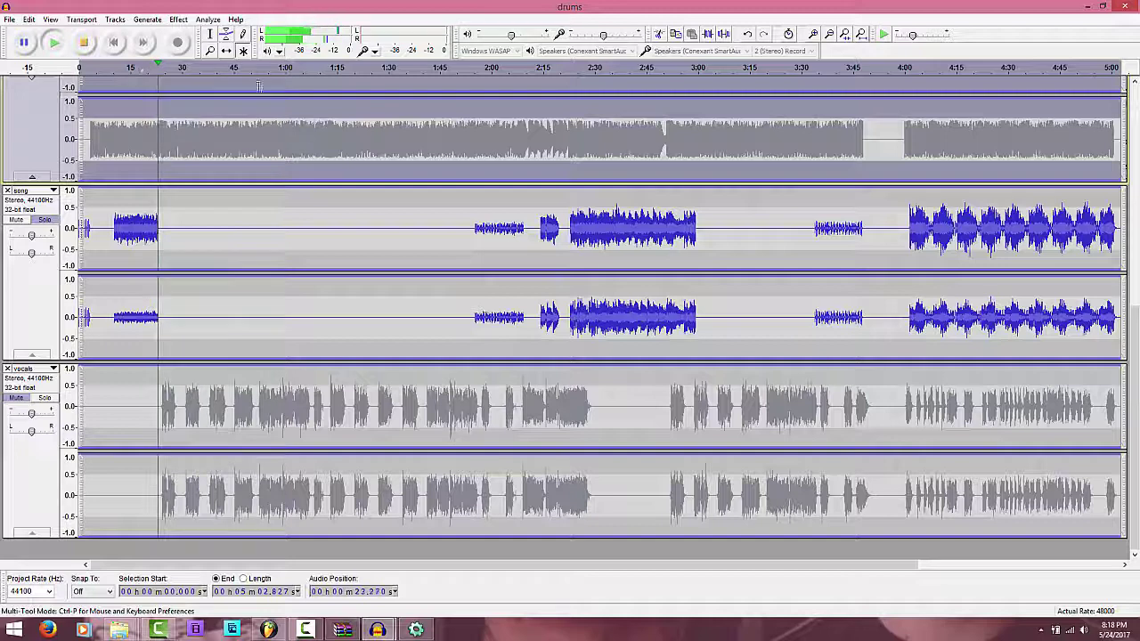
click(492, 70)
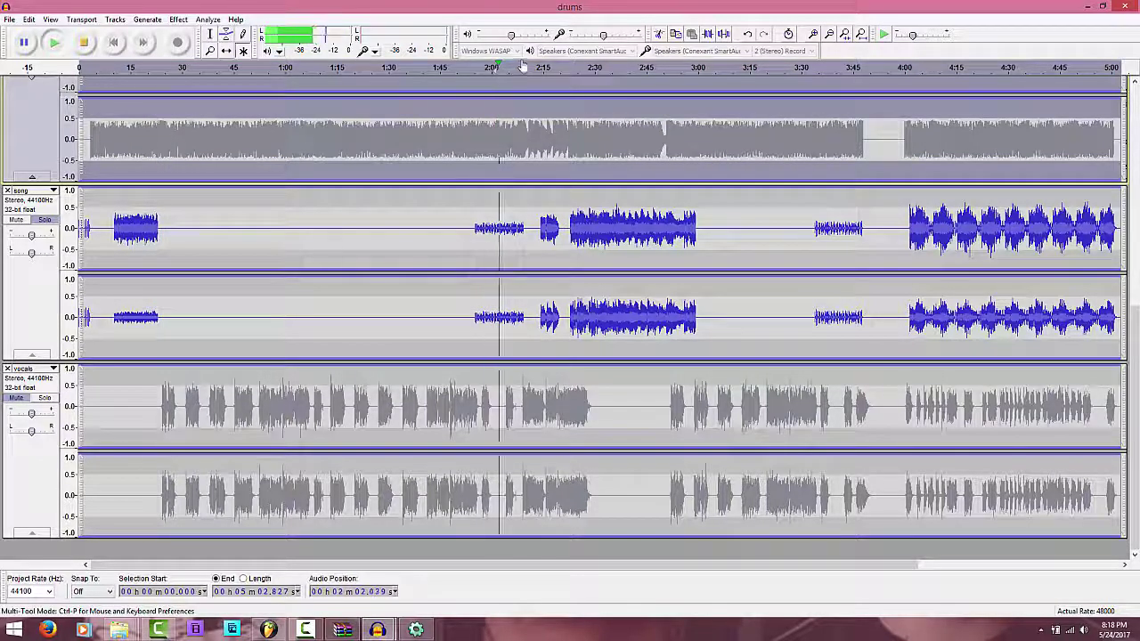
click(605, 69)
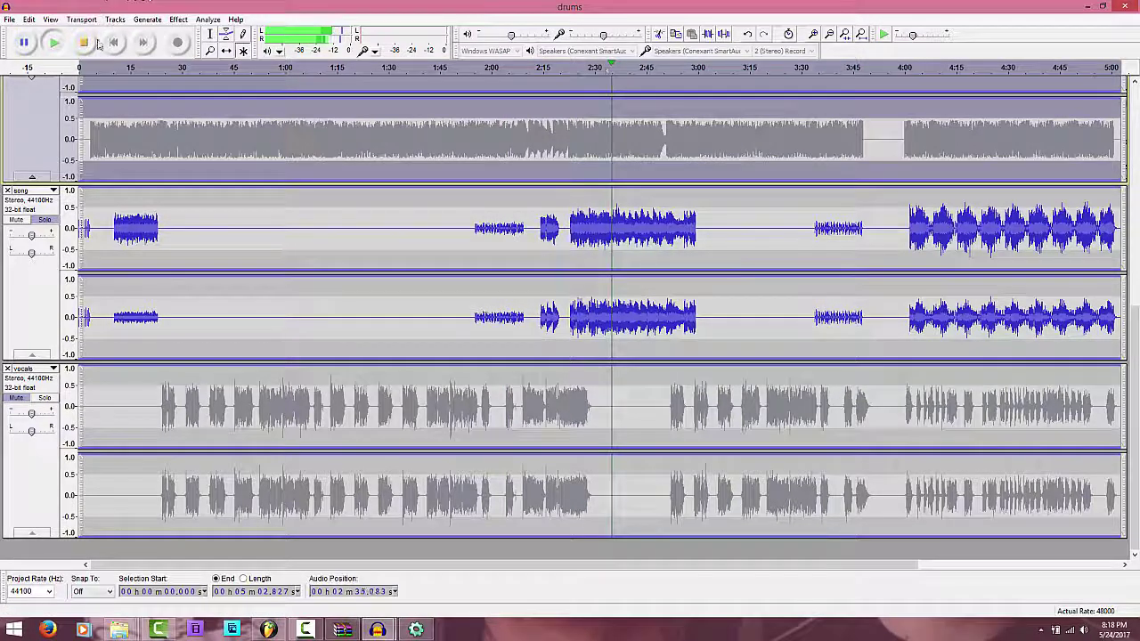
click(91, 43)
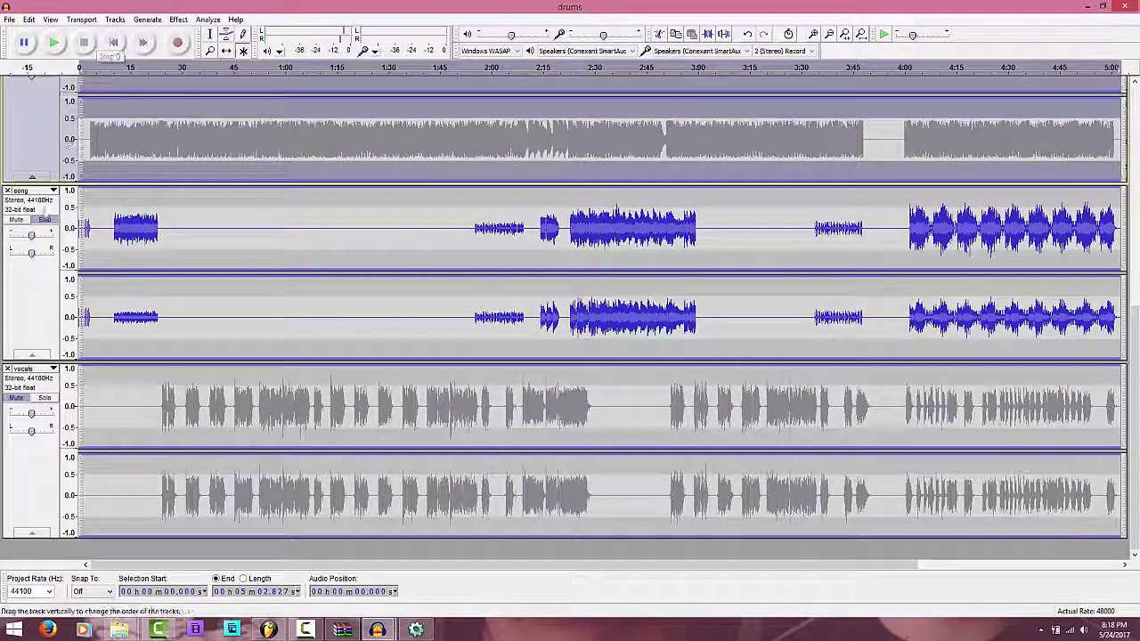
click(45, 219)
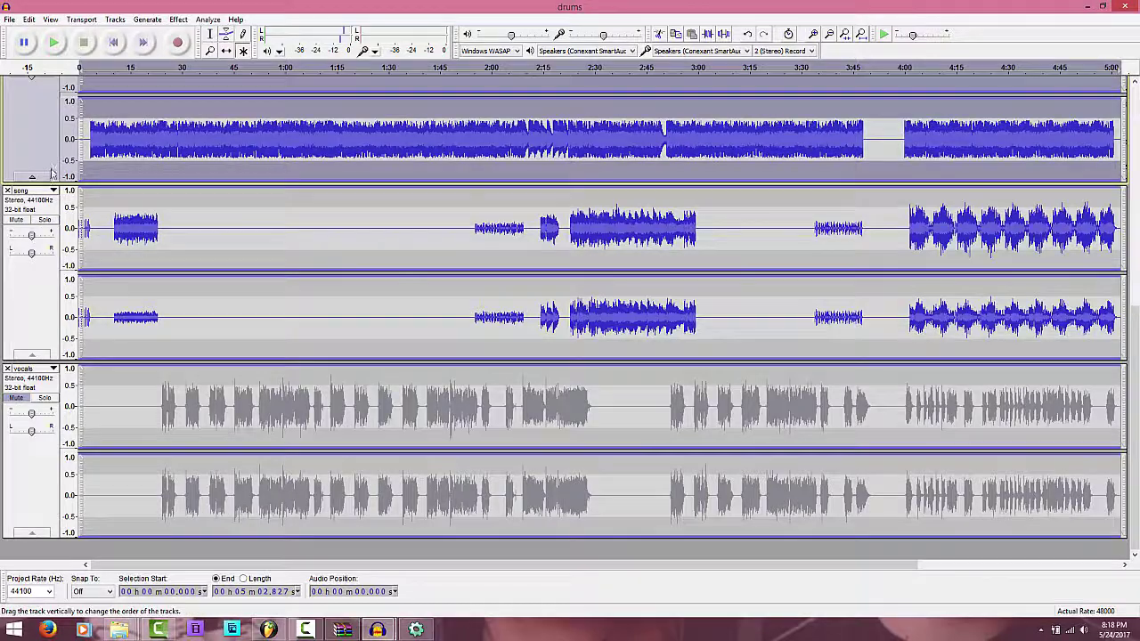
scroll(45, 233, up, 5)
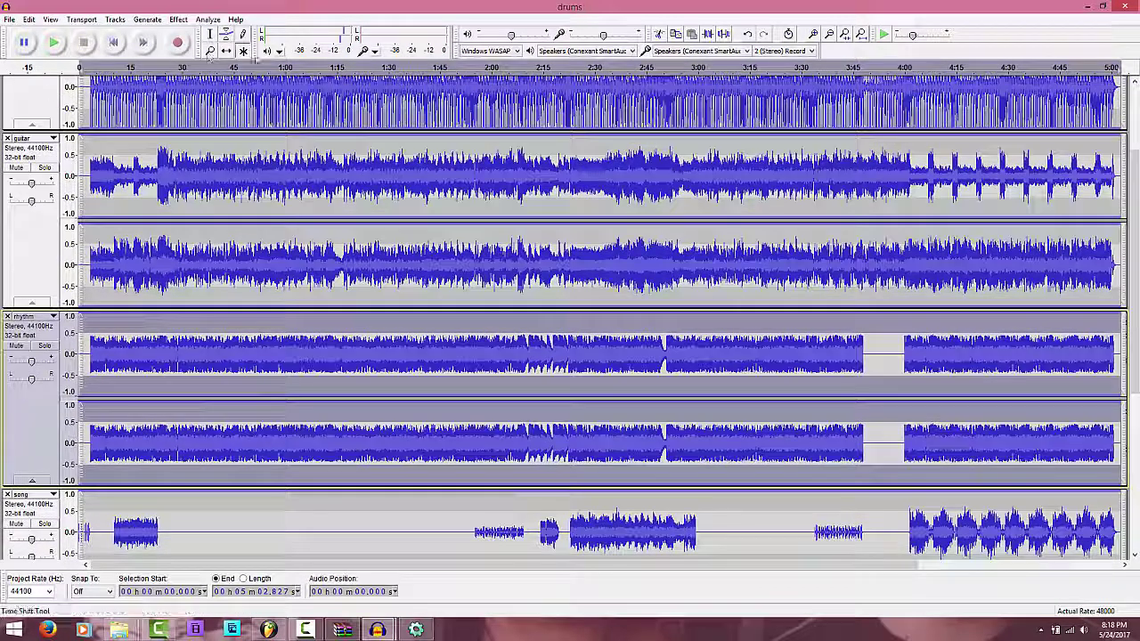
Step: Play the vocals-free mix from about 0:56, stop it, and unmute the vocals track
click(272, 70)
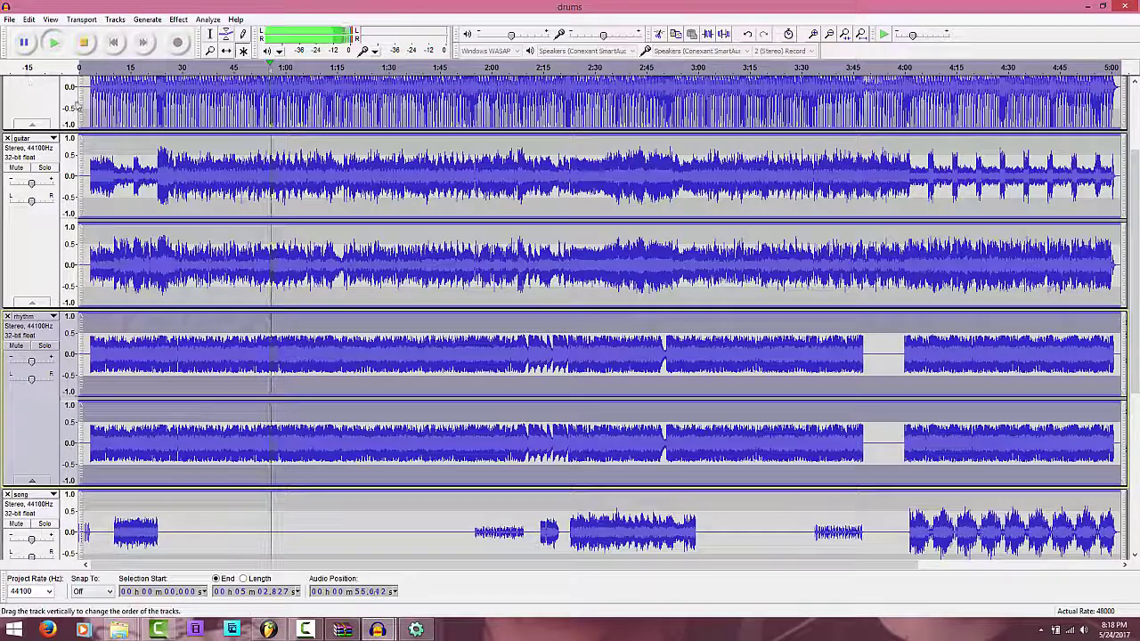
scroll(116, 169, down, 5)
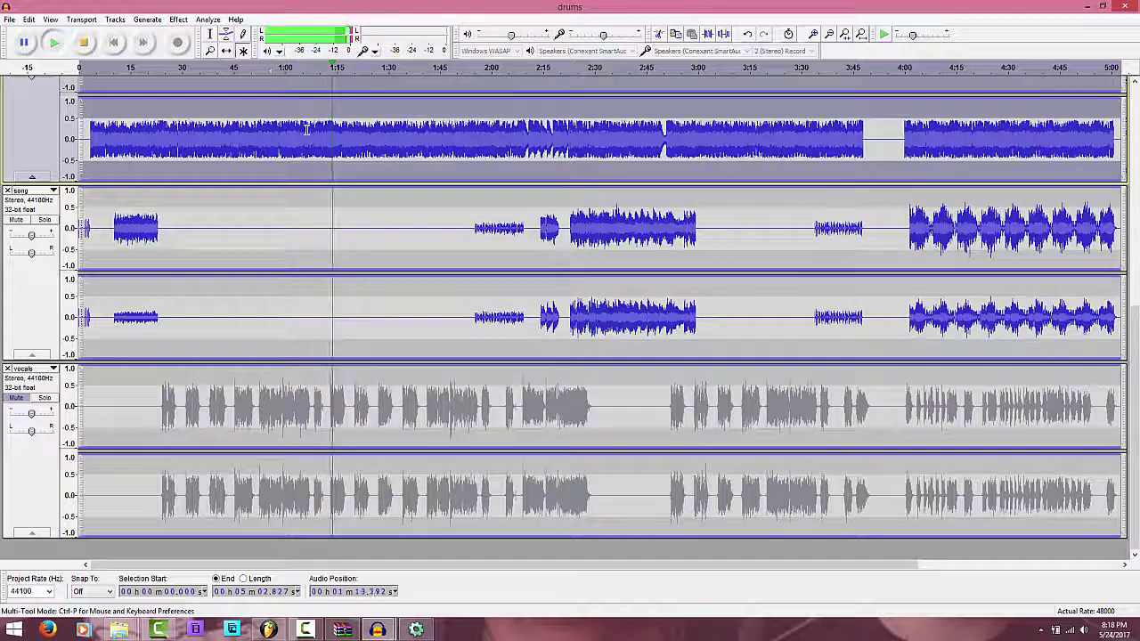
key(space)
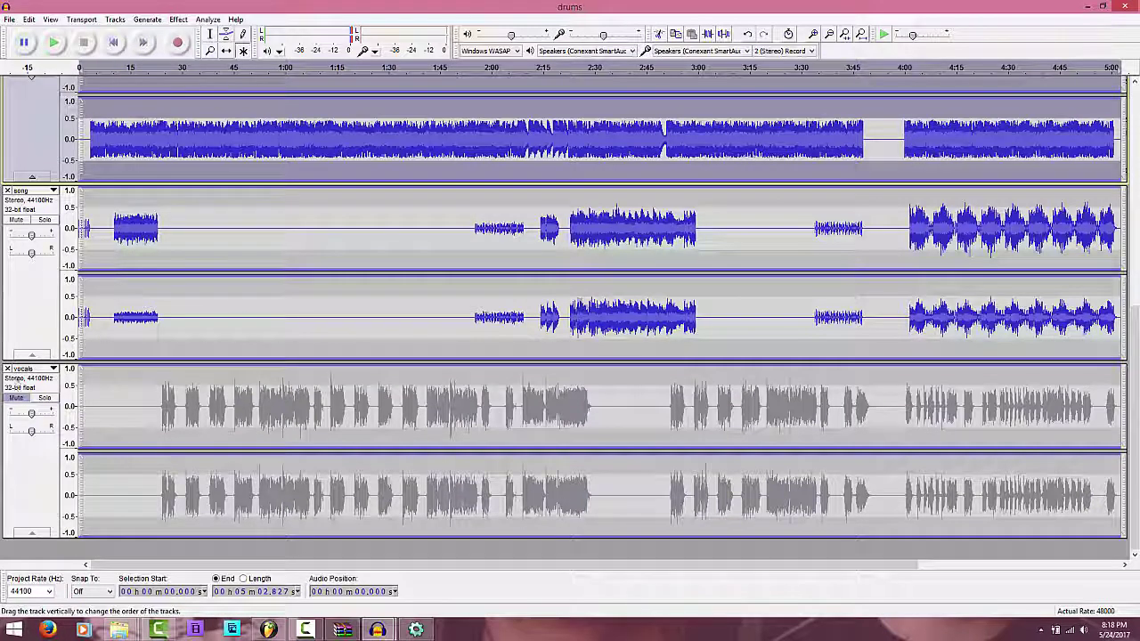
click(17, 398)
click(45, 397)
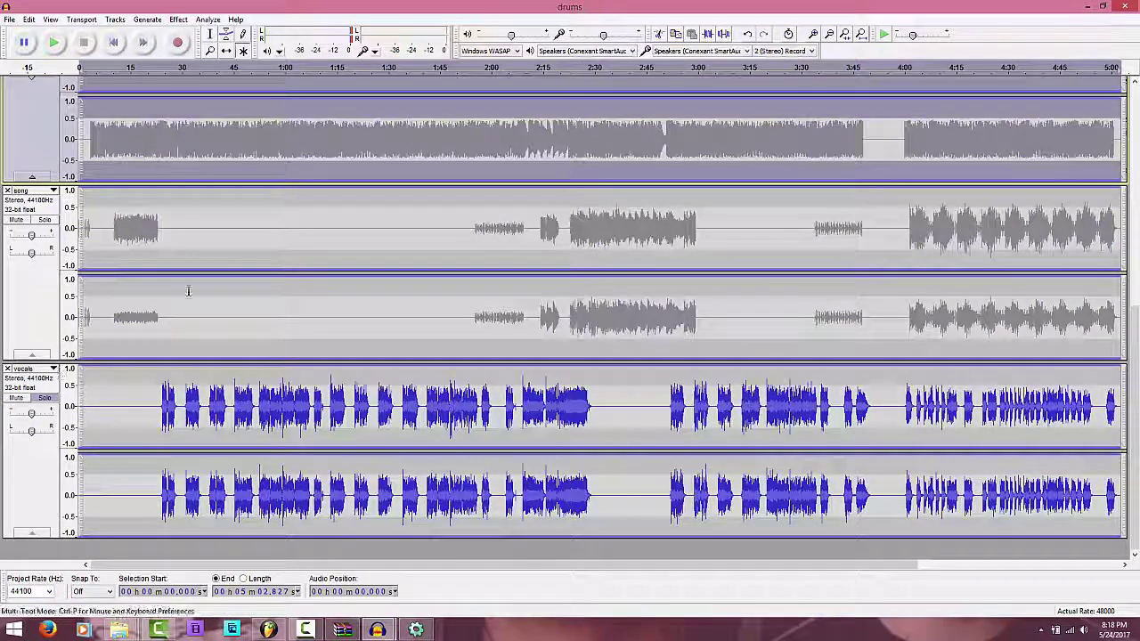
click(147, 68)
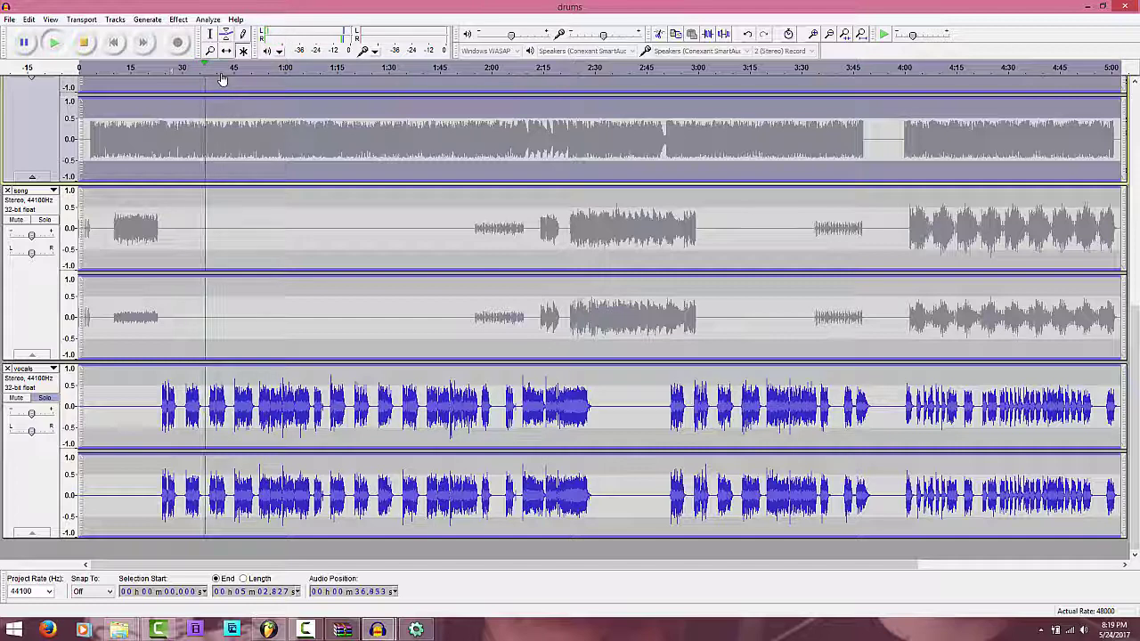
key(space)
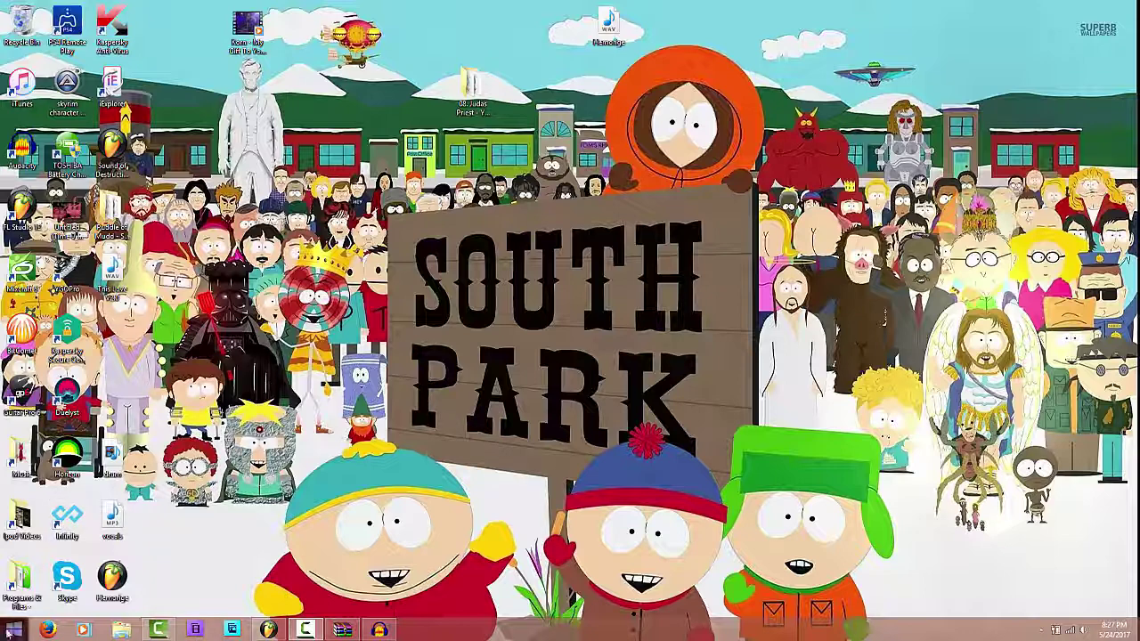
Step: Open Programs & Files, then Multitracks, and browse its 119 band folders
double_click(33, 588)
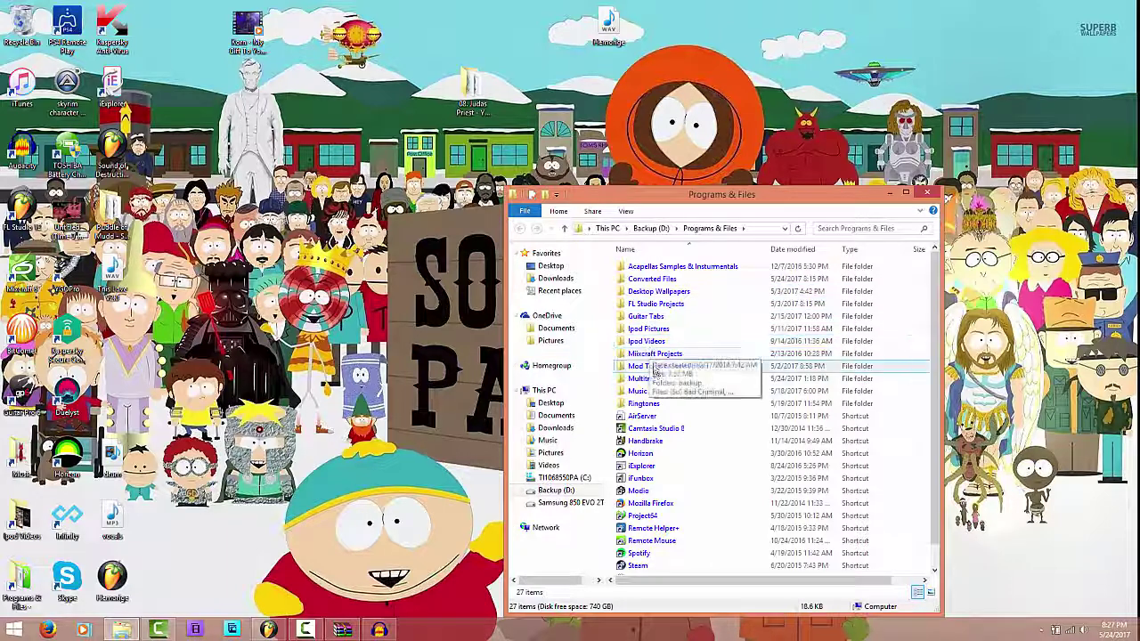
double_click(656, 376)
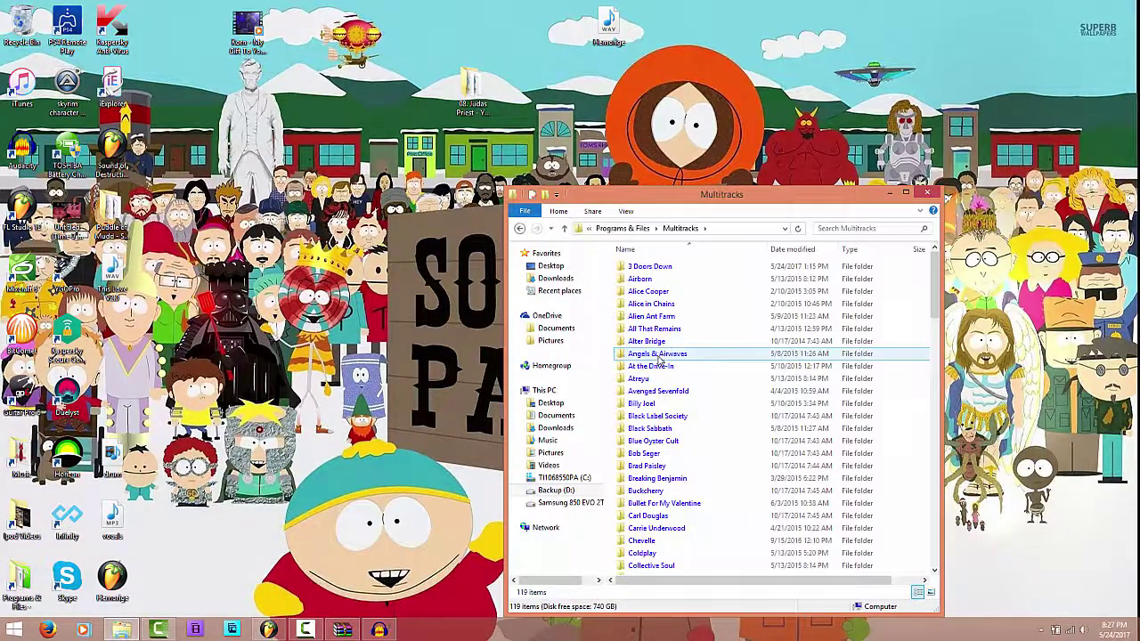
scroll(663, 363, down, 5)
scroll(664, 363, up, 5)
scroll(659, 360, down, 5)
scroll(650, 356, up, 5)
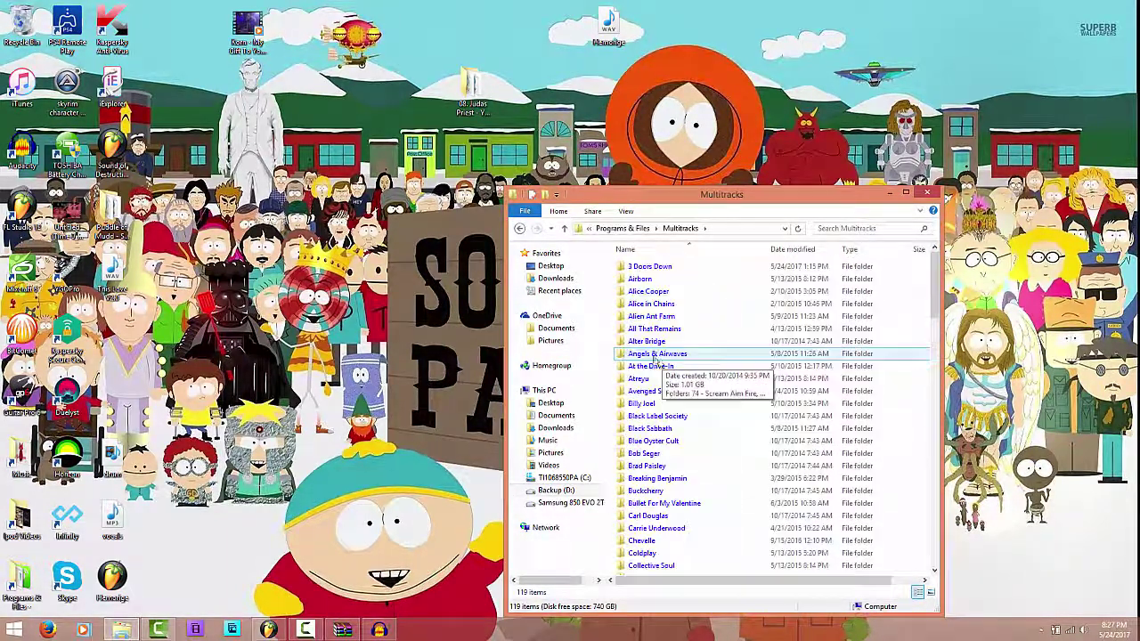
scroll(634, 350, down, 18)
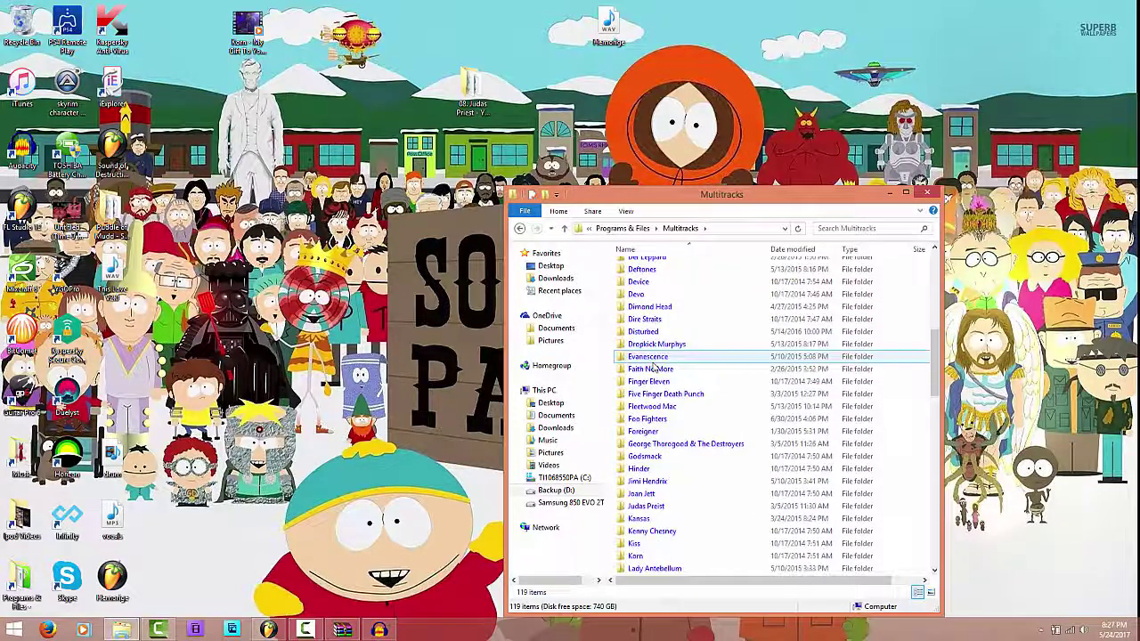
scroll(656, 361, up, 9)
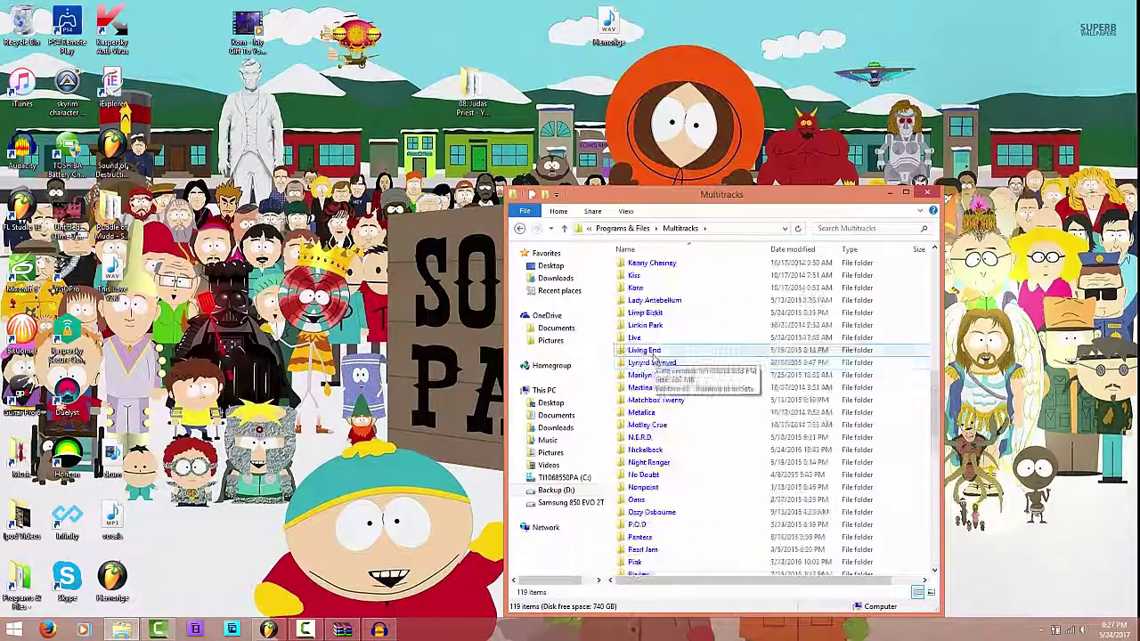
scroll(654, 354, up, 10)
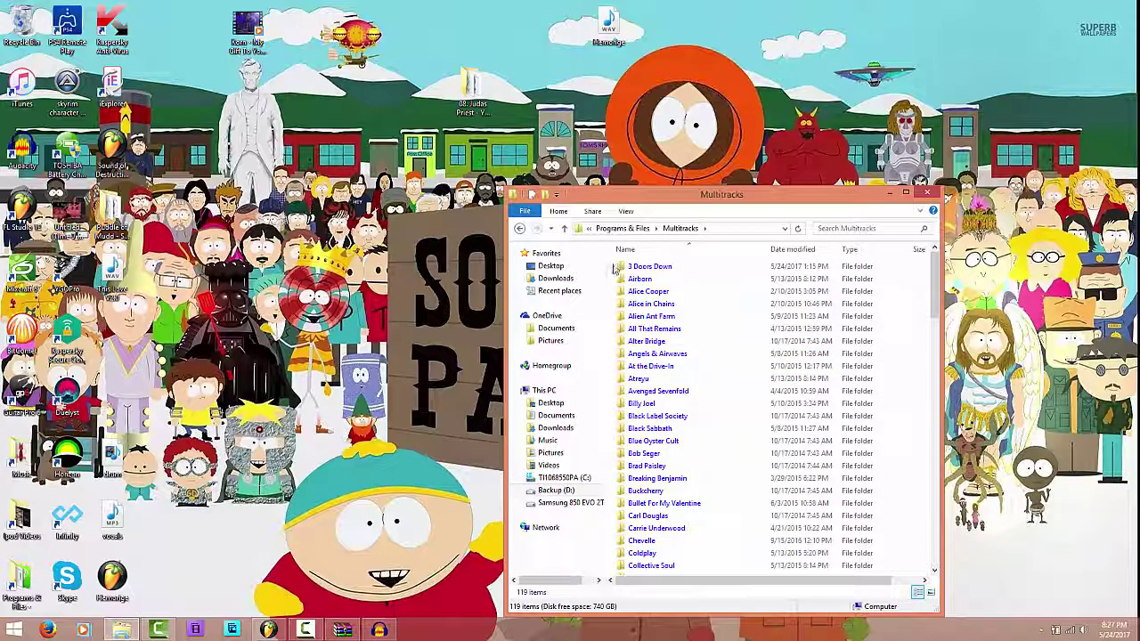
scroll(634, 303, down, 20)
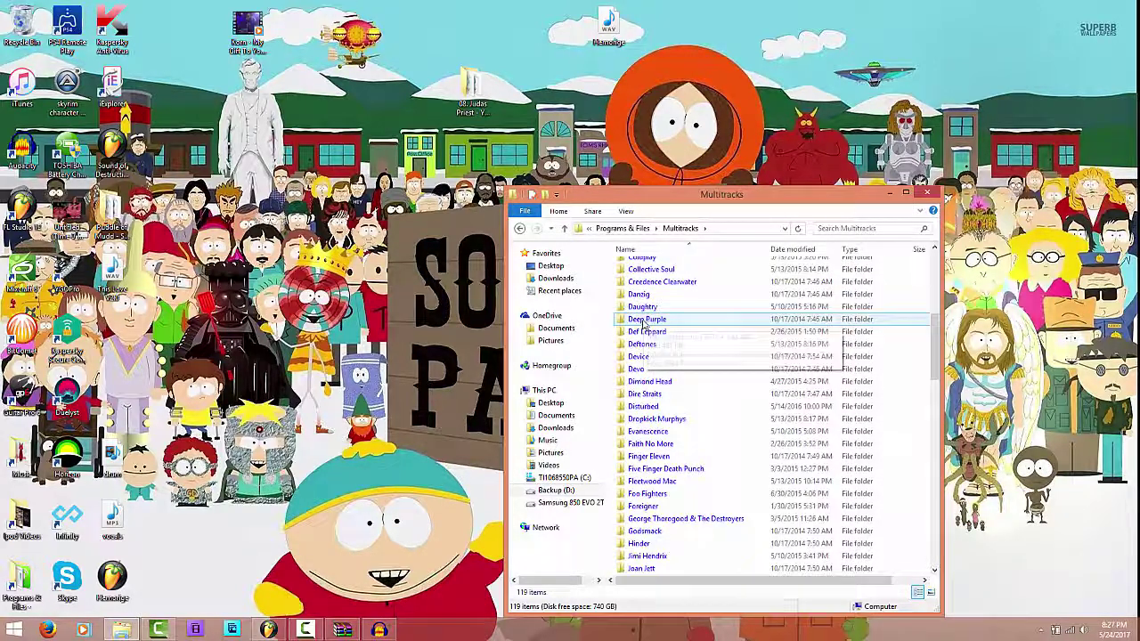
scroll(639, 320, up, 20)
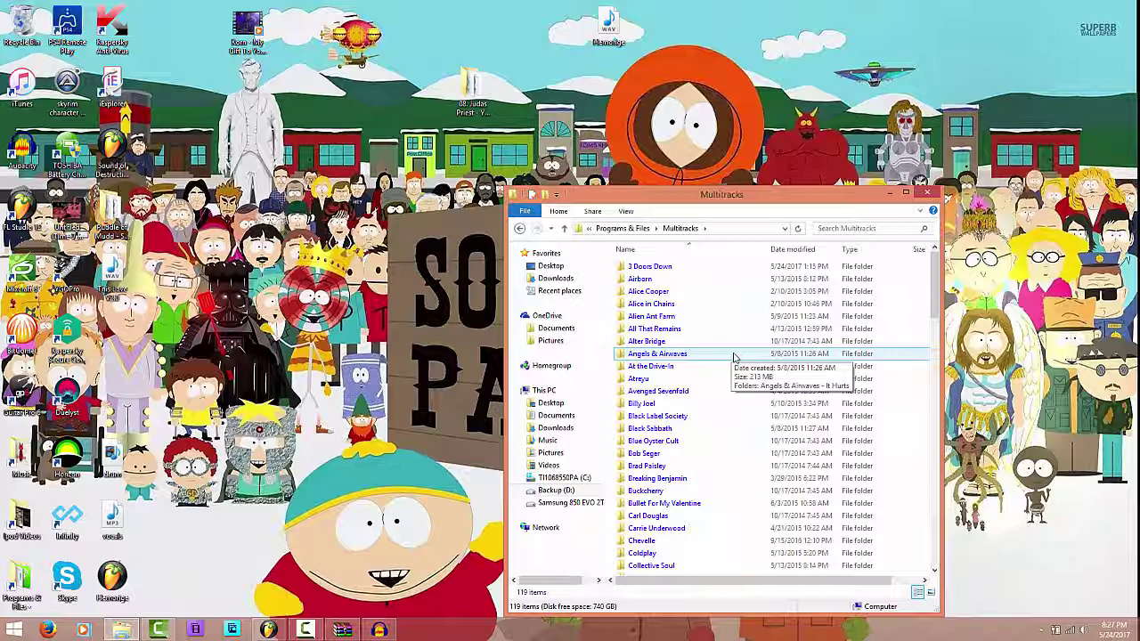
scroll(733, 357, down, 10)
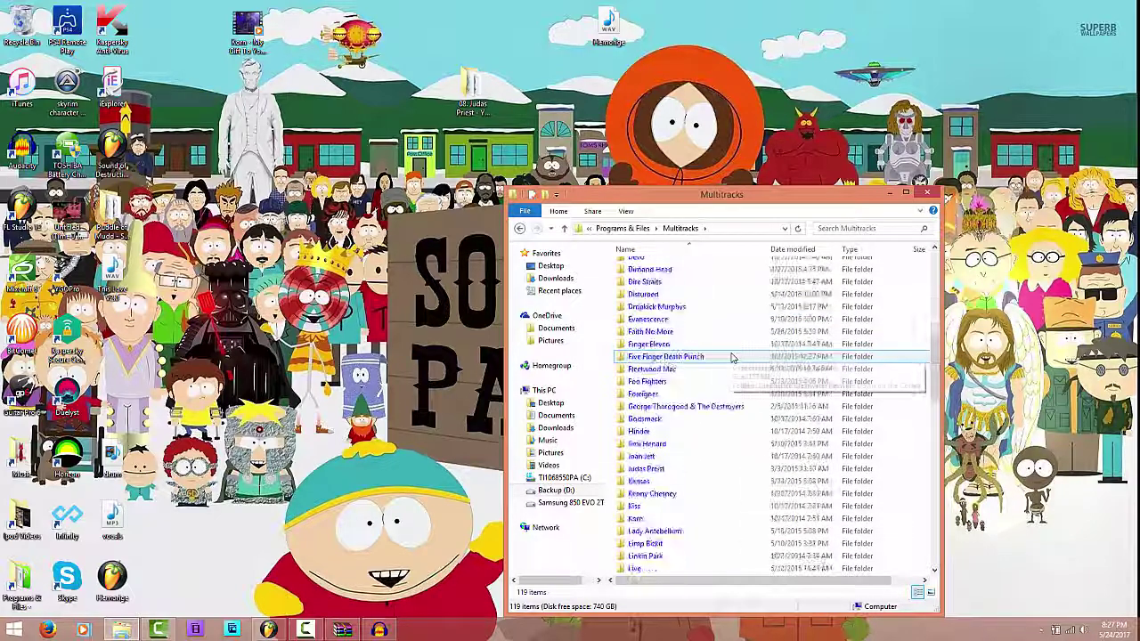
scroll(733, 357, down, 6)
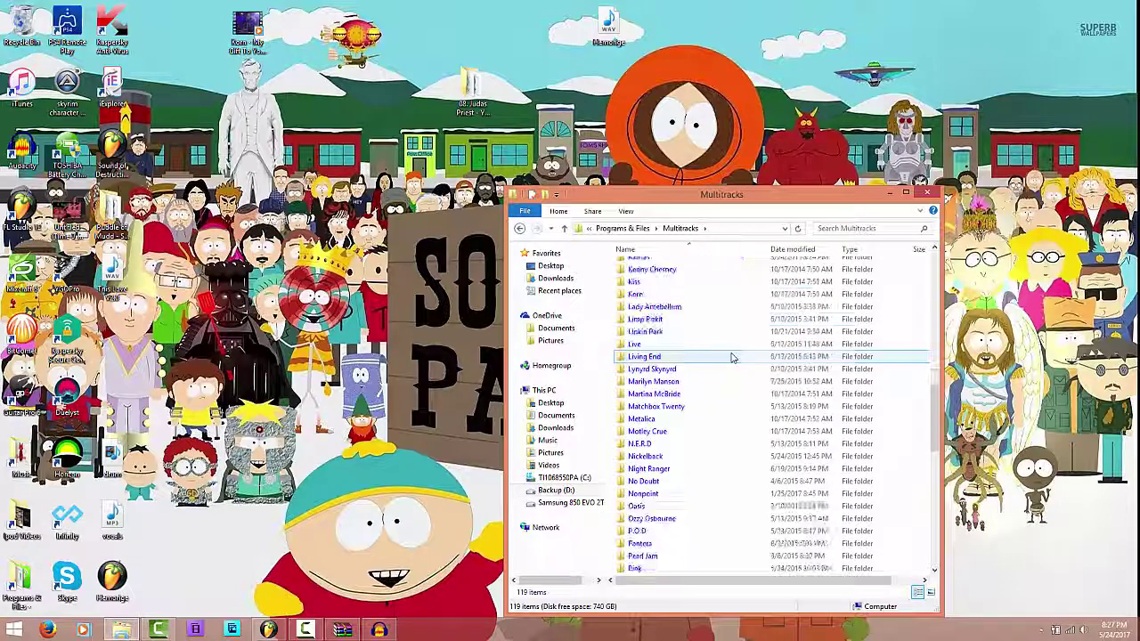
scroll(732, 357, down, 15)
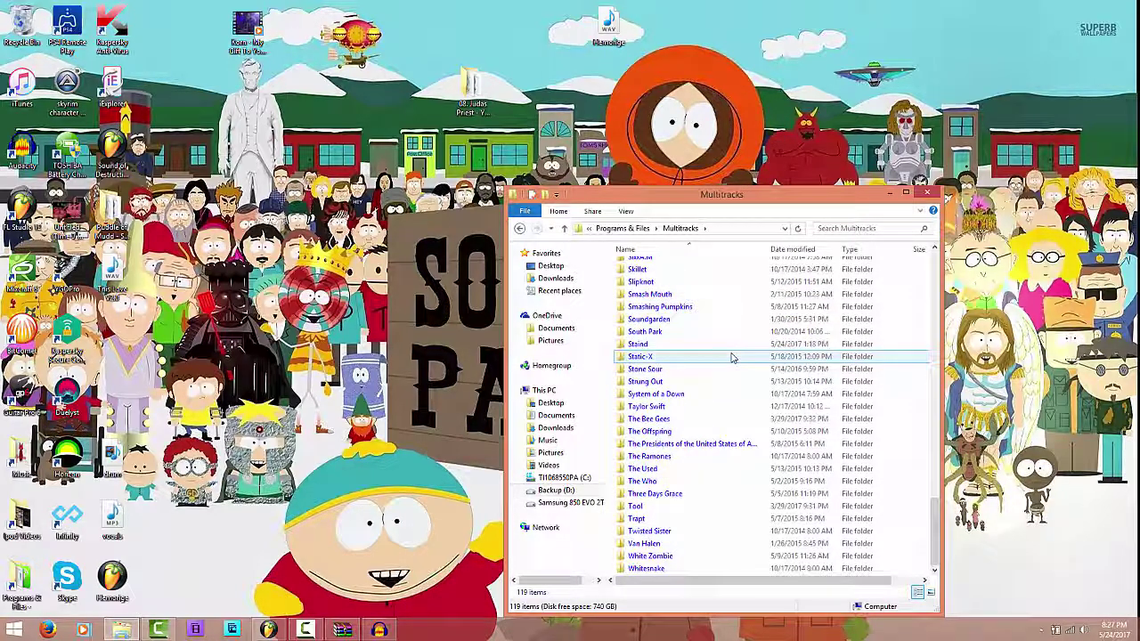
scroll(731, 357, up, 20)
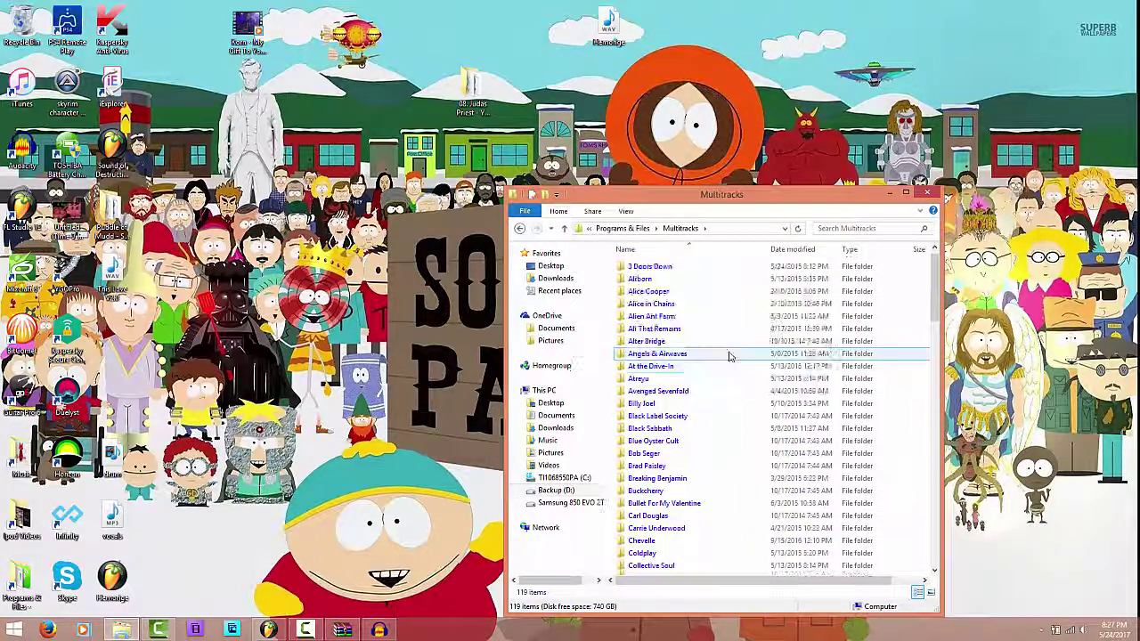
Step: Look inside the Airborn folder and return to the Multitracks list
double_click(659, 281)
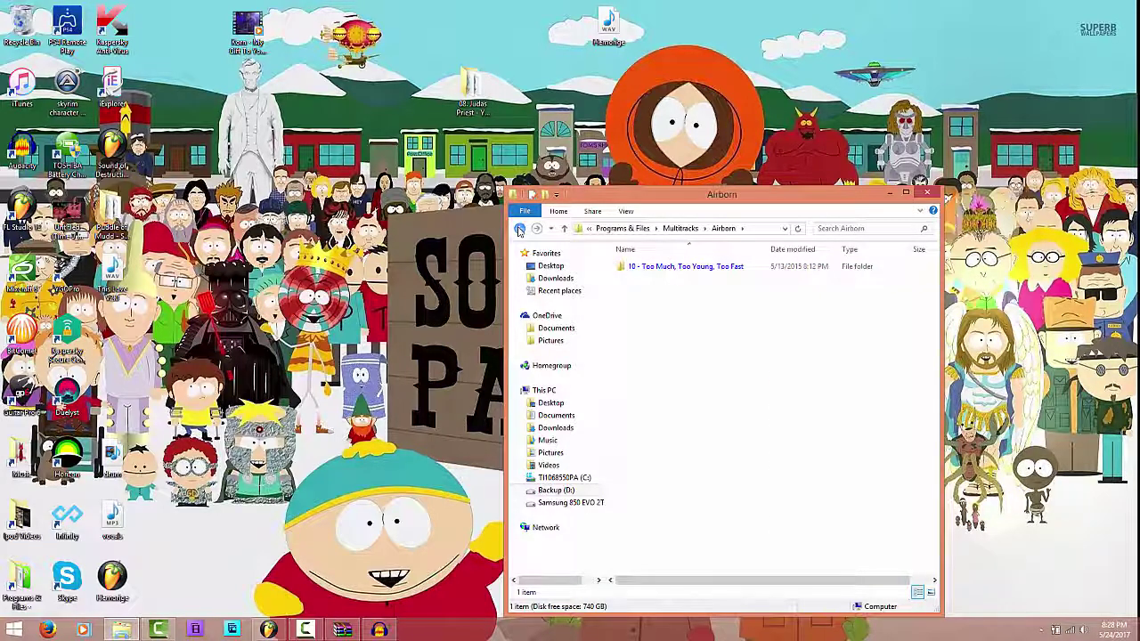
click(519, 228)
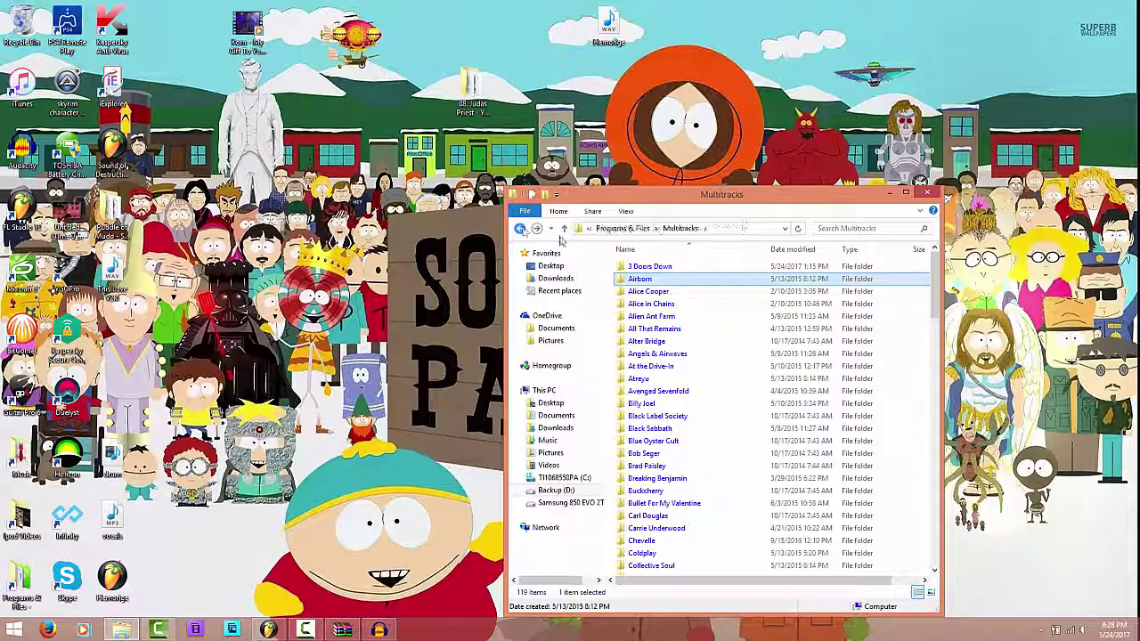
double_click(634, 281)
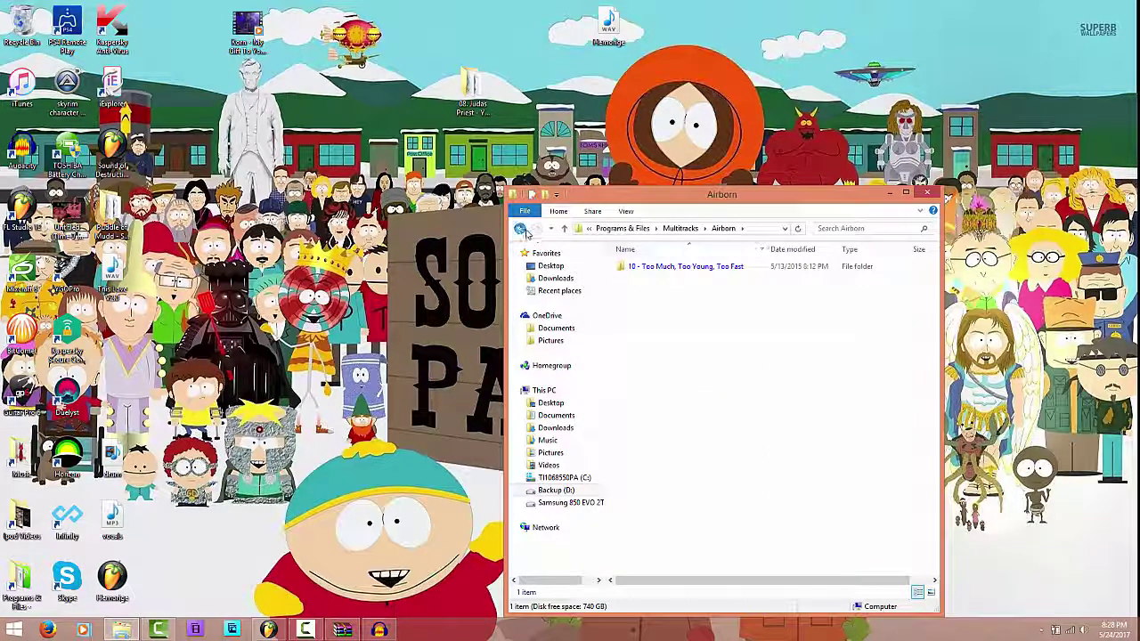
click(520, 229)
scroll(630, 311, down, 6)
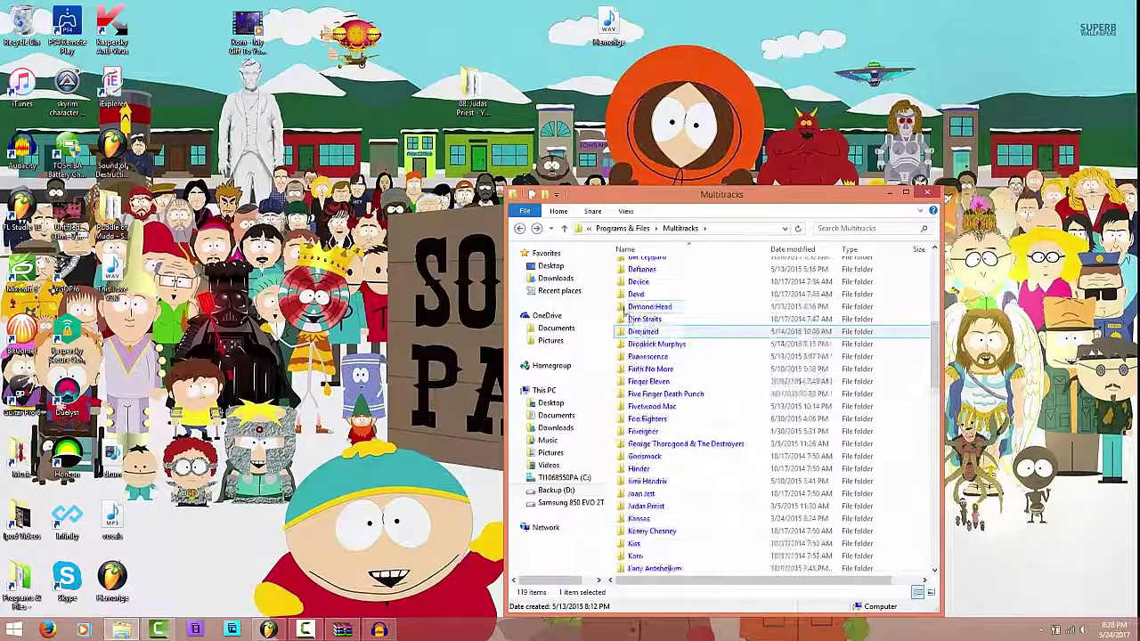
scroll(630, 313, up, 1)
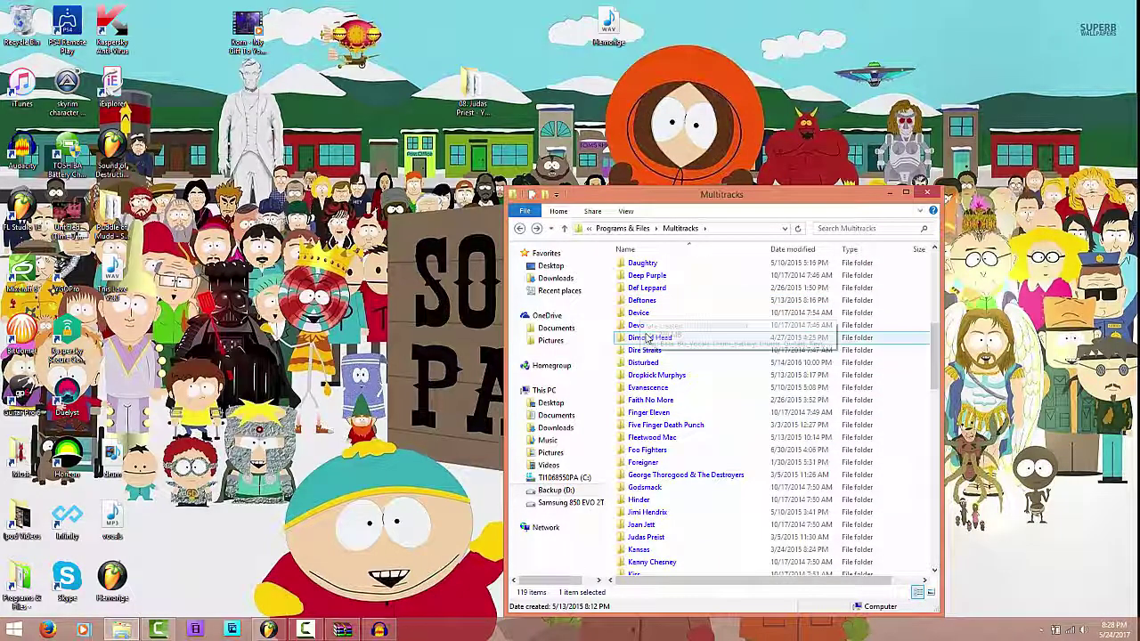
Step: Browse Disturbed and its Disturbed - Stricken album, go back to Multitracks, and close the window
double_click(643, 362)
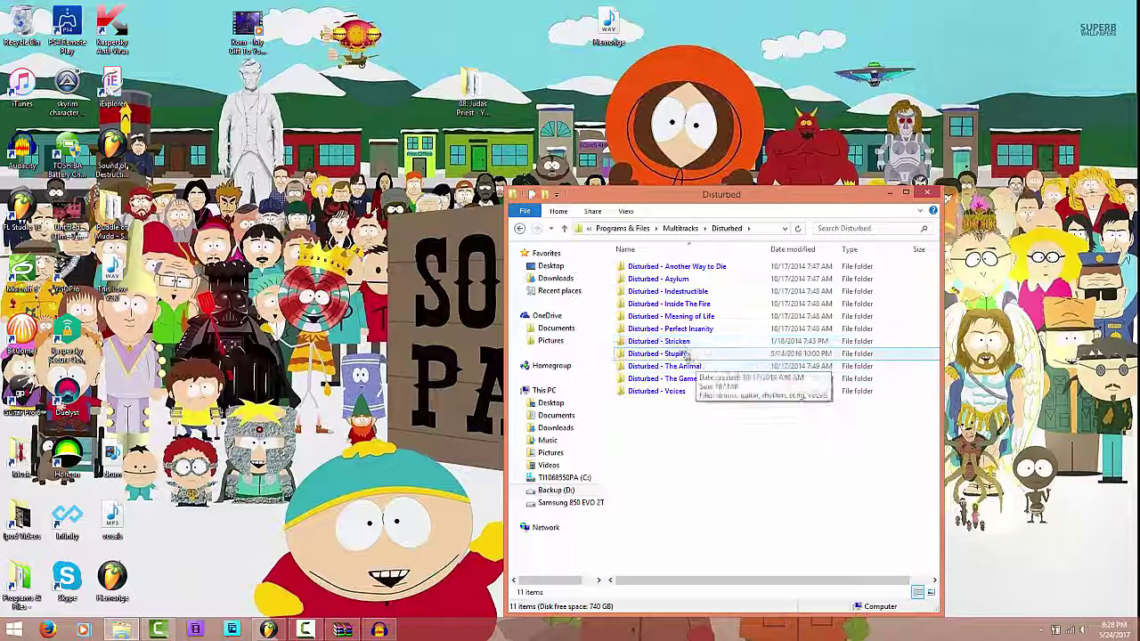
double_click(672, 342)
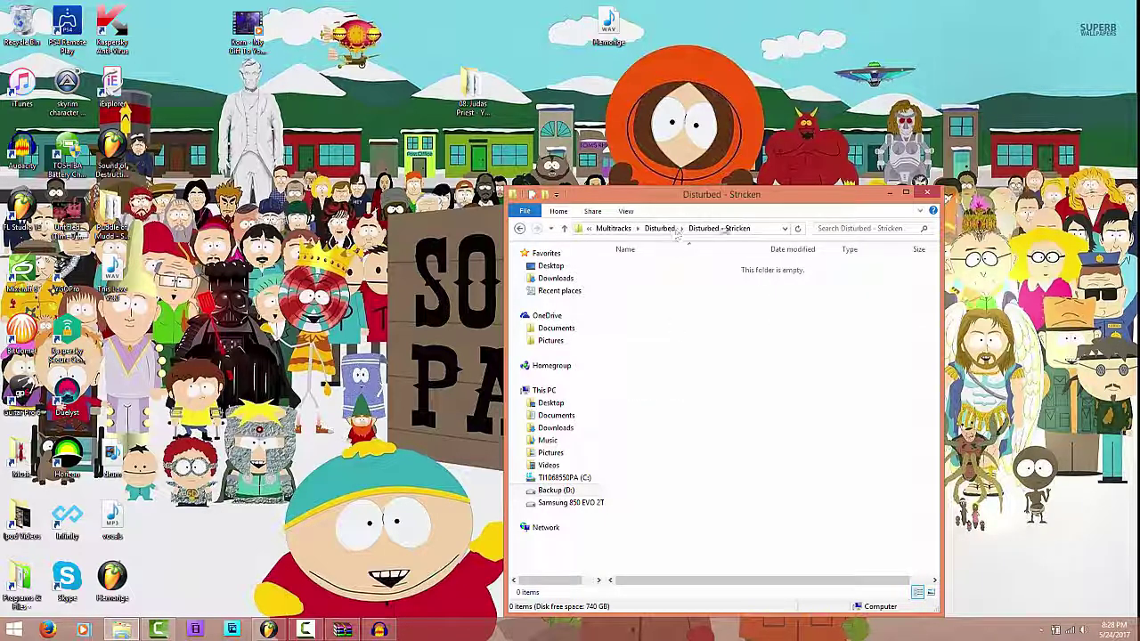
click(519, 228)
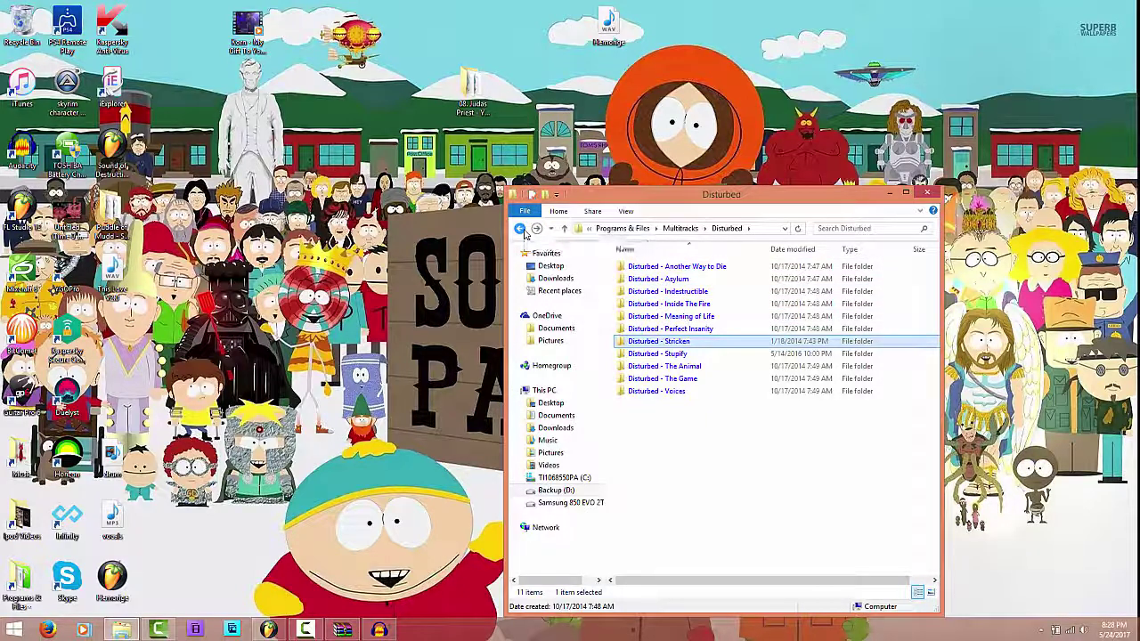
click(520, 229)
click(927, 192)
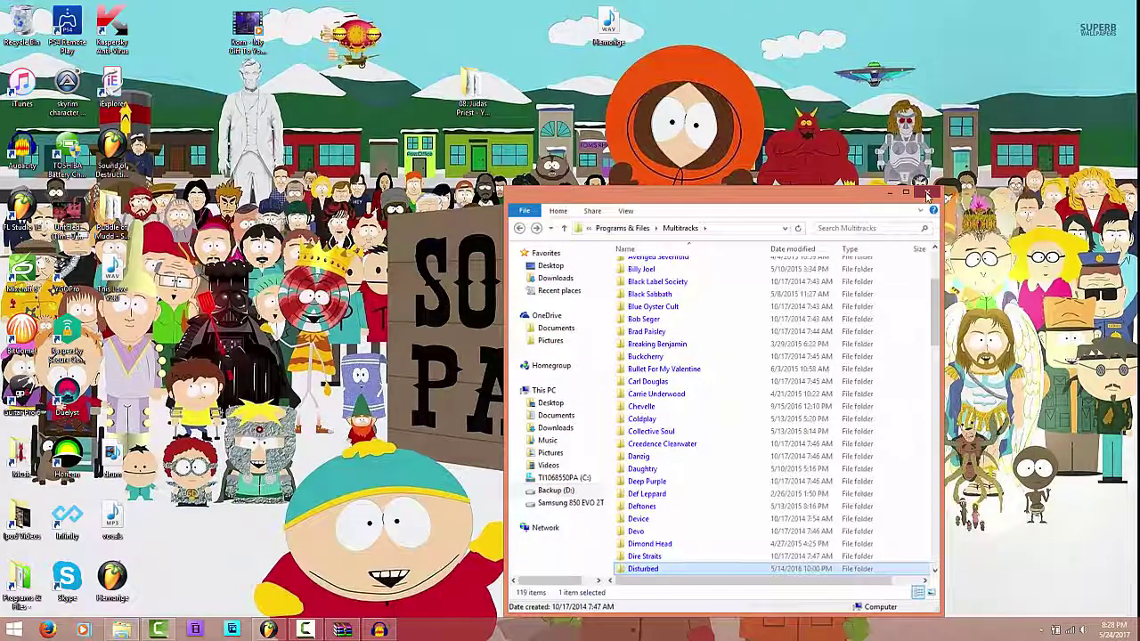